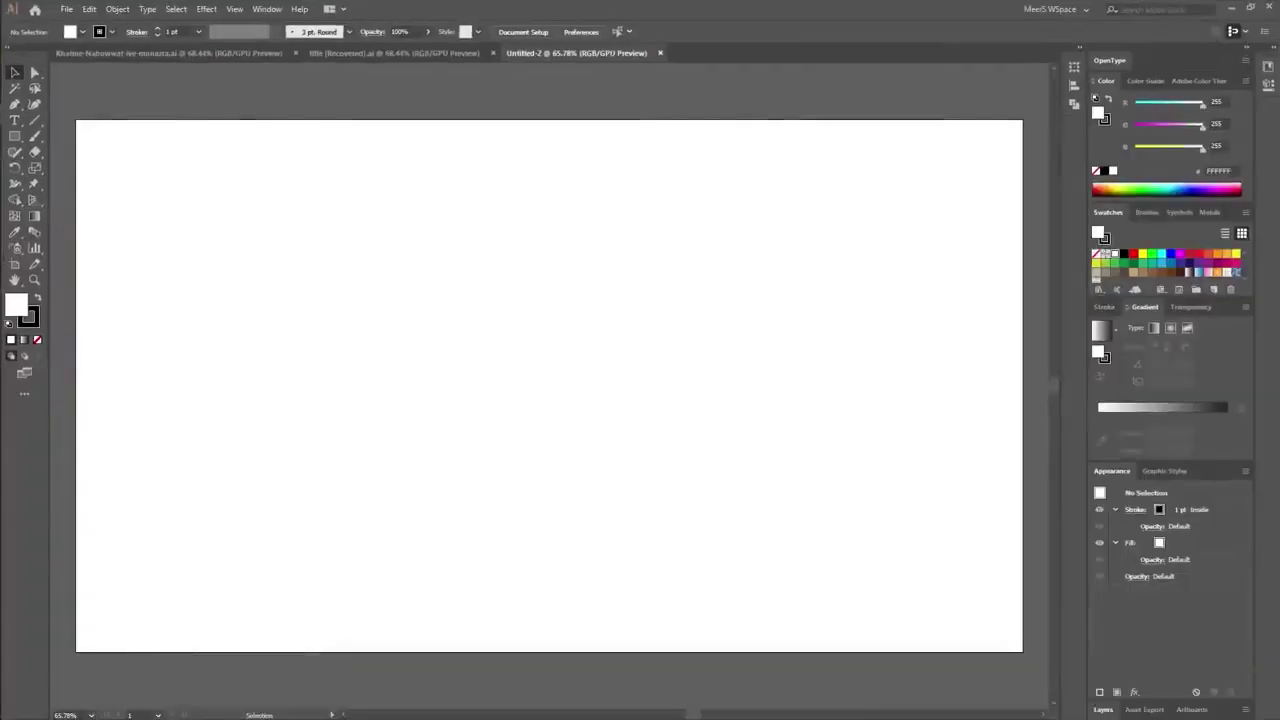
Start a new text object on the artboard with the font size set to 100 pt.
{"action": "key", "text": "t"}
{"action": "left_click", "coordinate": [657, 225]}
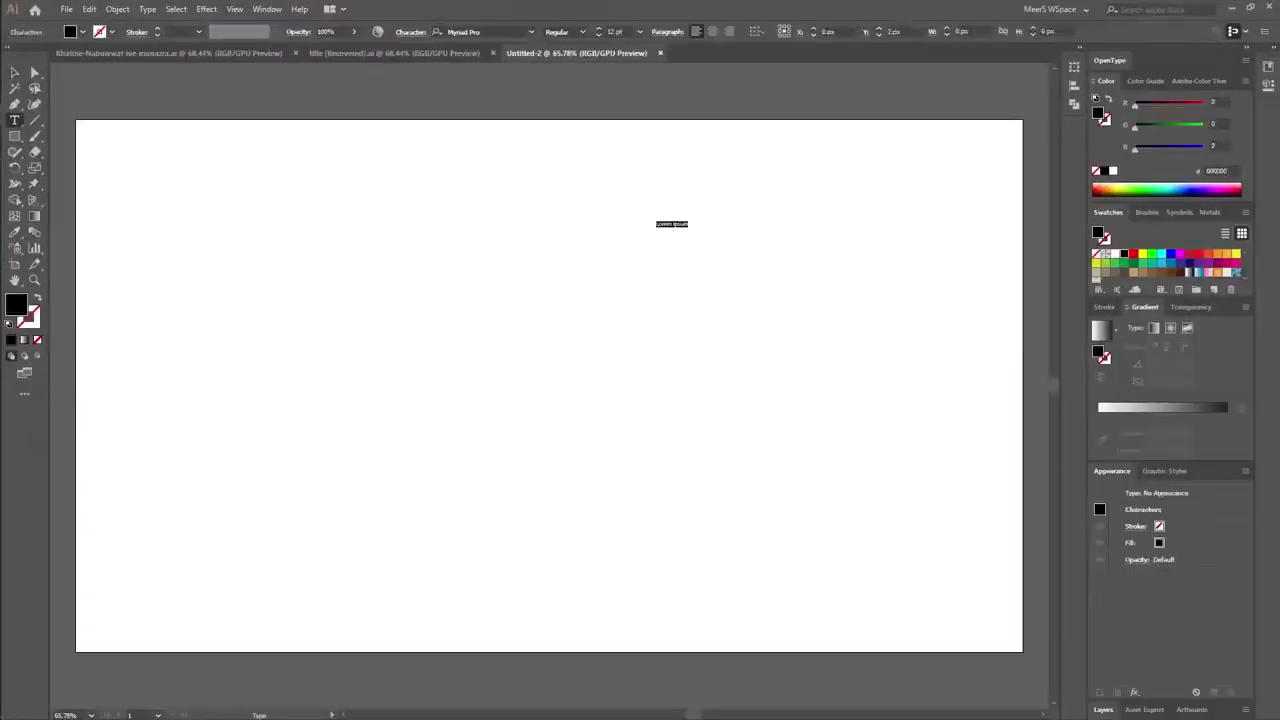
{"action": "left_click", "coordinate": [614, 31]}
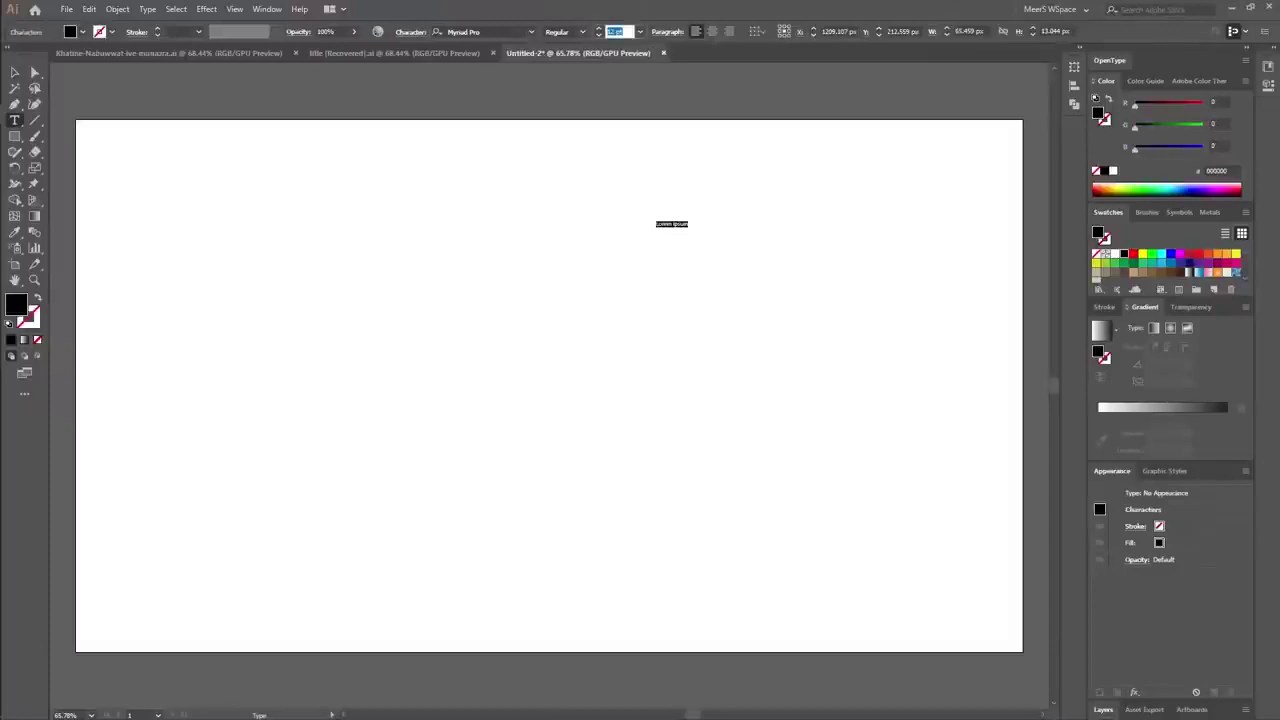
{"action": "type", "text": "100"}
{"action": "key", "text": "Return"}
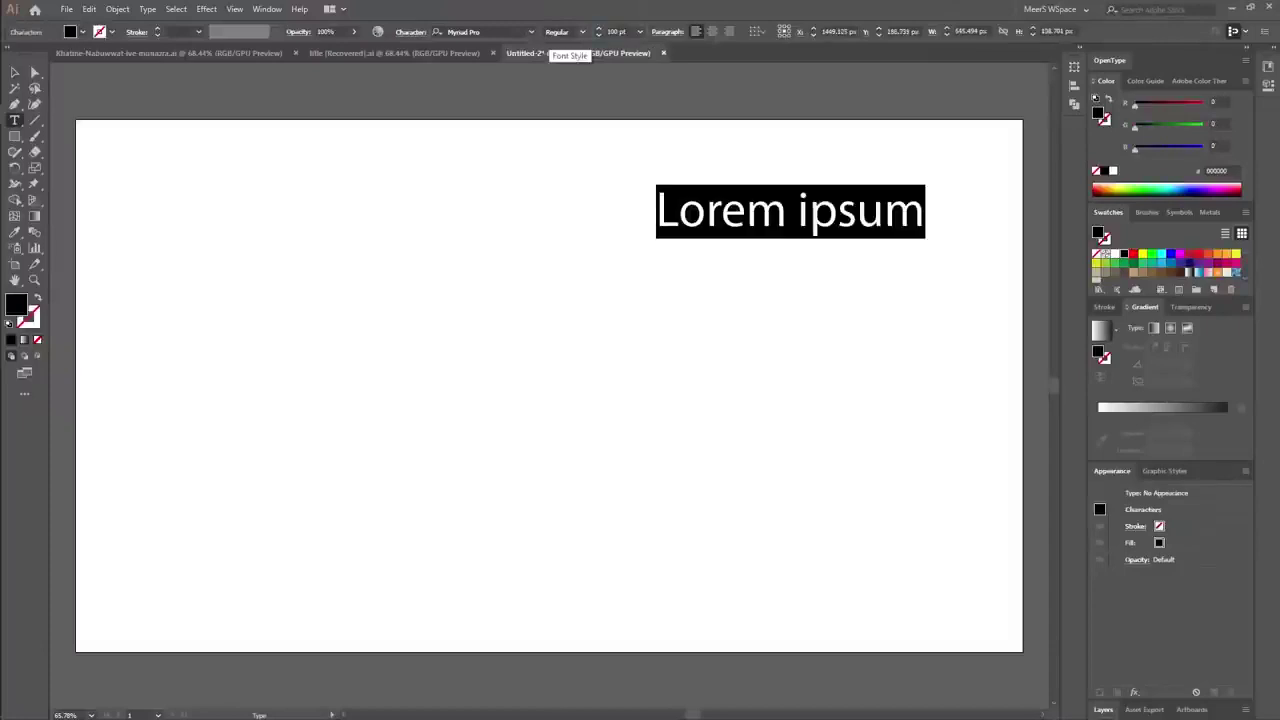
Type the Urdu phrase 'نبیوں کو بند کرنا', enlarge it and move it to the artboard middle.
{"action": "key", "text": "super+space"}
{"action": "key", "text": "super+space"}
{"action": "key", "text": "super+space"}
{"action": "key", "text": "super+space"}
{"action": "key", "text": "super+space"}
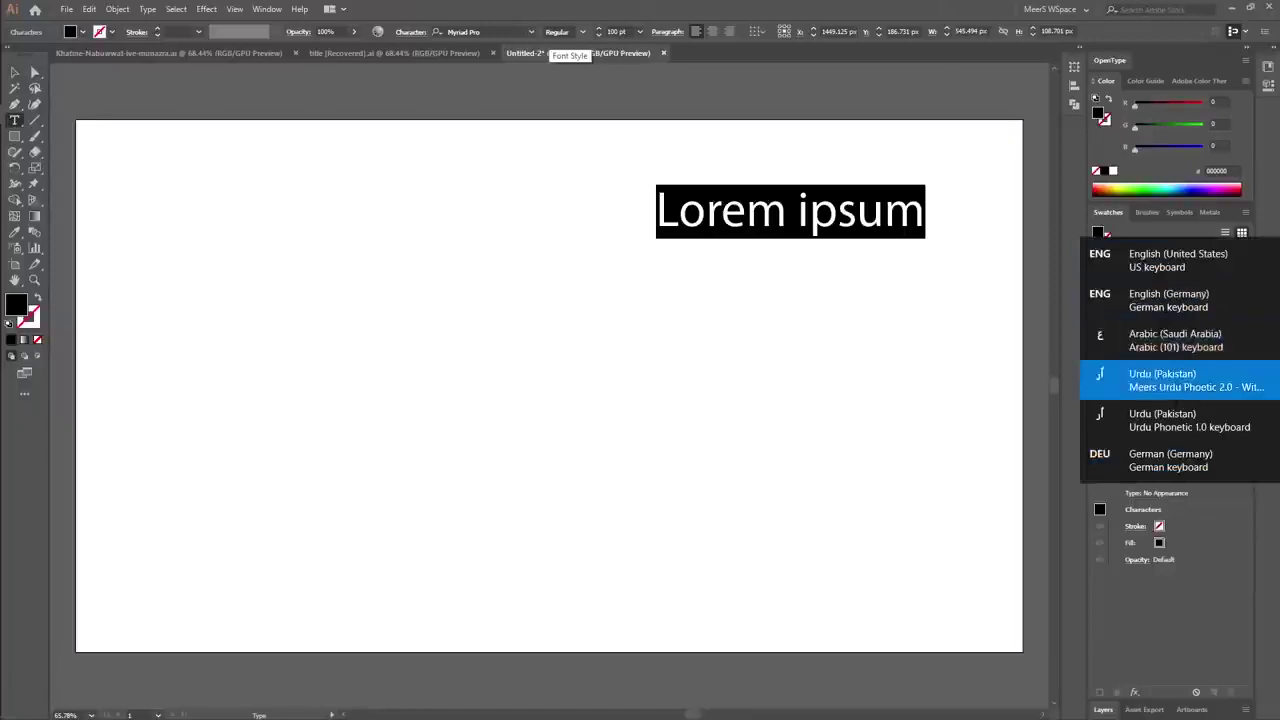
{"action": "type", "text": "نبیوں کو بند کرنا"}
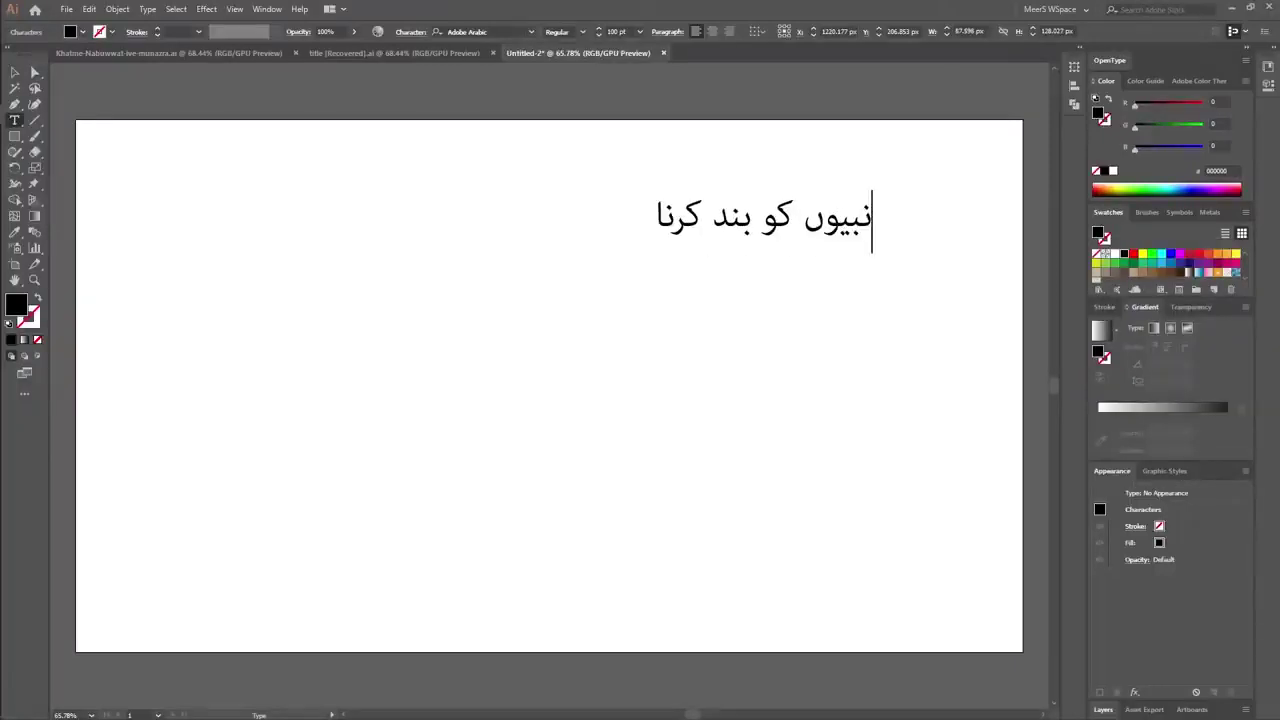
{"action": "key", "text": "Escape"}
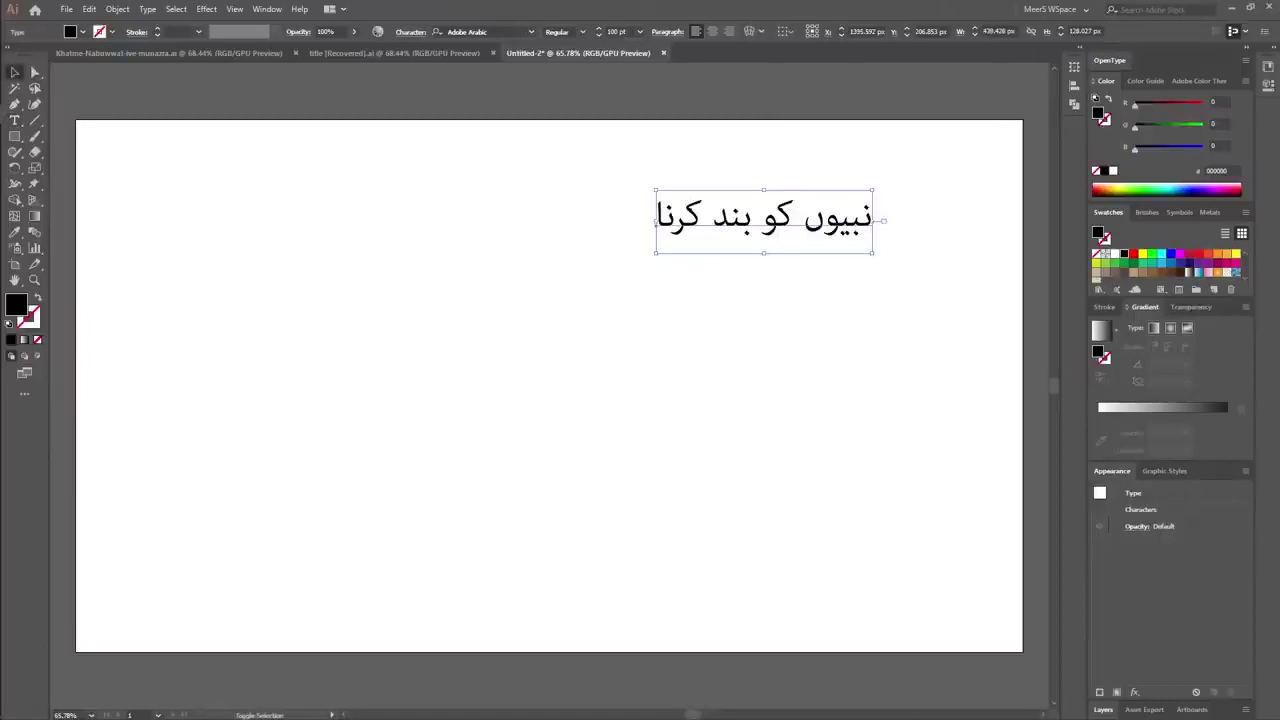
{"action": "left_click_drag", "start_coordinate": [655, 253], "coordinate": [205, 384]}
{"action": "left_click_drag", "start_coordinate": [585, 256], "coordinate": [590, 213]}
Copy the Arabic phrase 'خَاتَمَ النَّبِيِّينَ' from the Quran page in the browser.
{"action": "key", "text": "alt+Tab"}
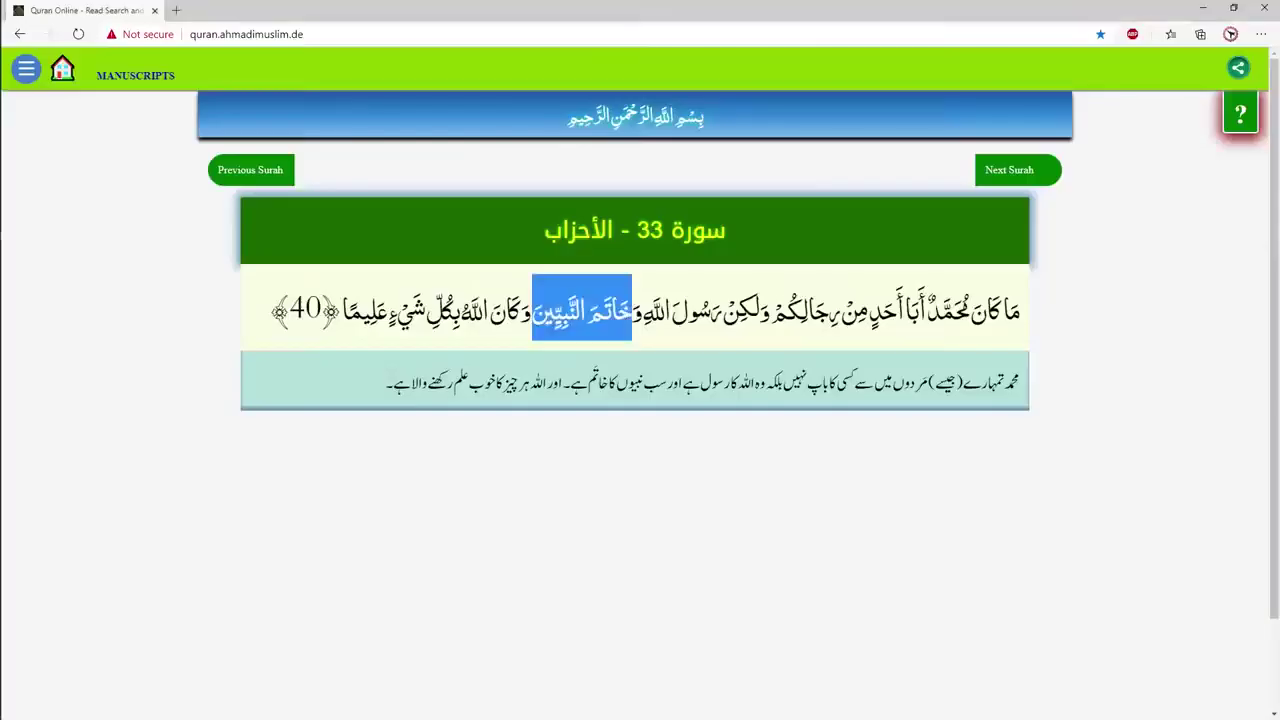
{"action": "right_click", "coordinate": [572, 330]}
{"action": "left_click", "coordinate": [600, 343]}
{"action": "key", "text": "alt+Tab"}
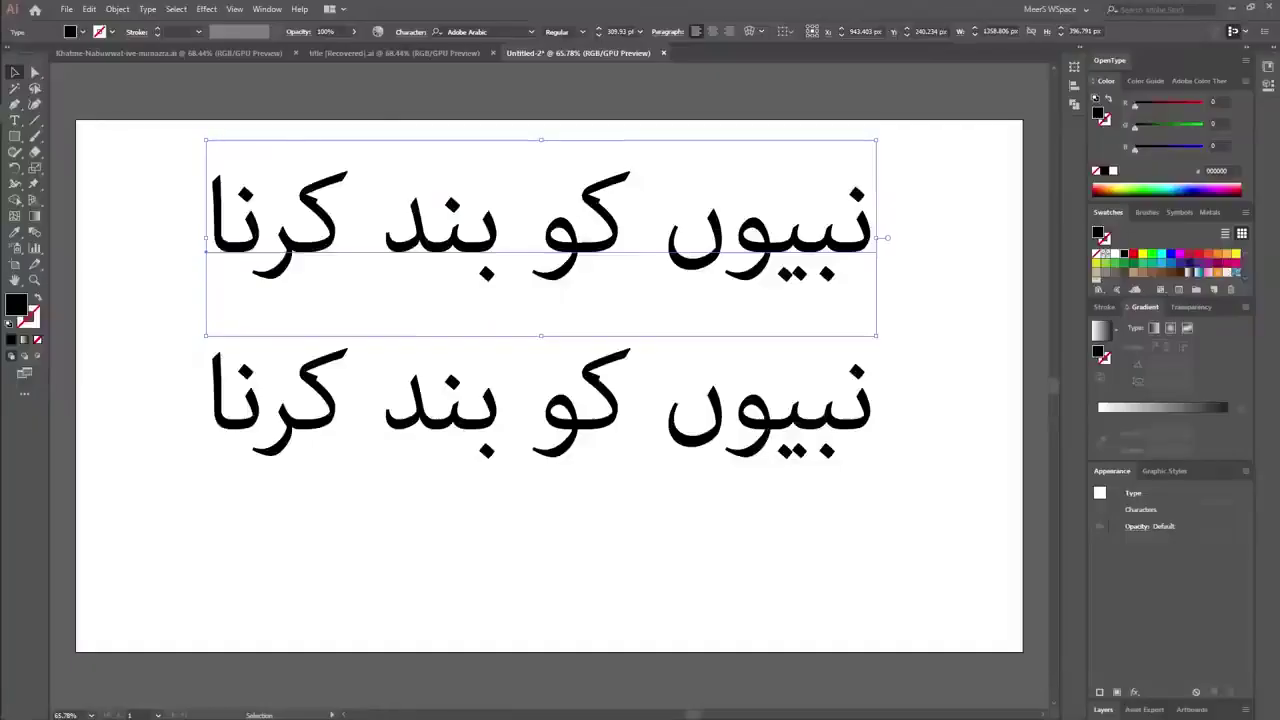
Paste 'خَاتَمَ النَّبِيِّينَ' over the upper line's text and shift that line slightly right.
{"action": "double_click", "coordinate": [586, 230]}
{"action": "key", "text": "ctrl+a"}
{"action": "key", "text": "ctrl+v"}
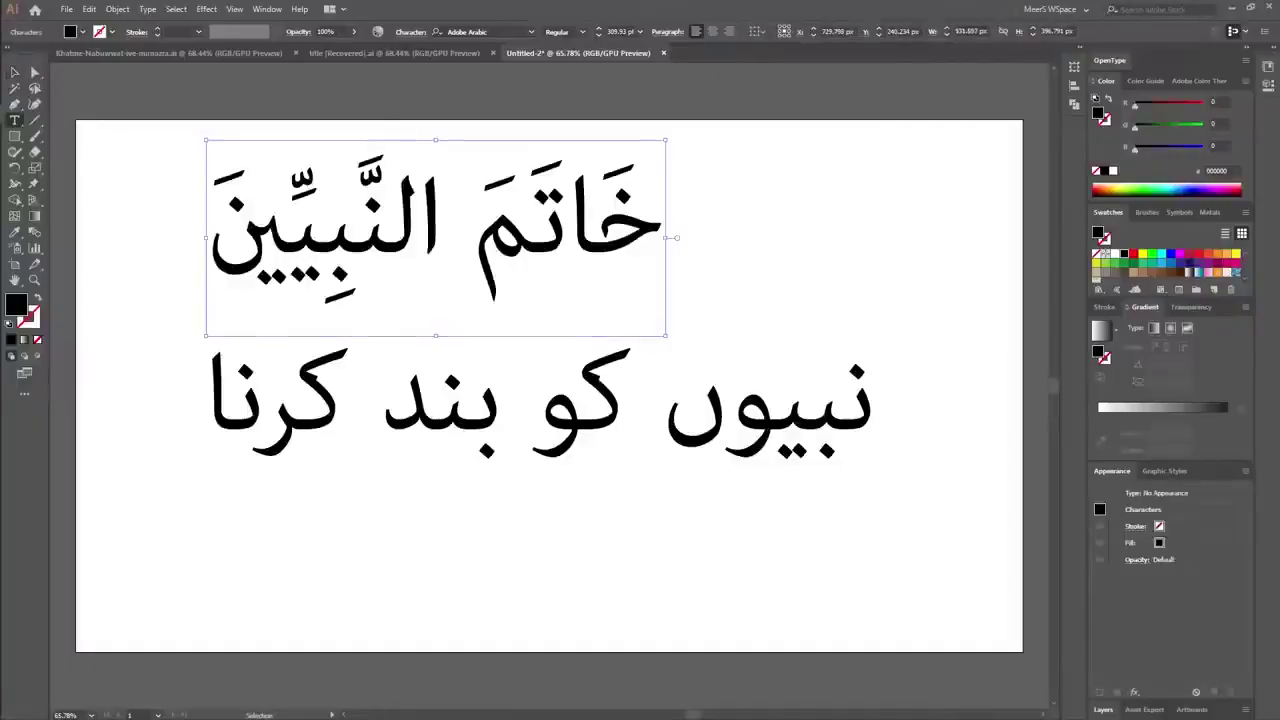
{"action": "left_click", "coordinate": [14, 72]}
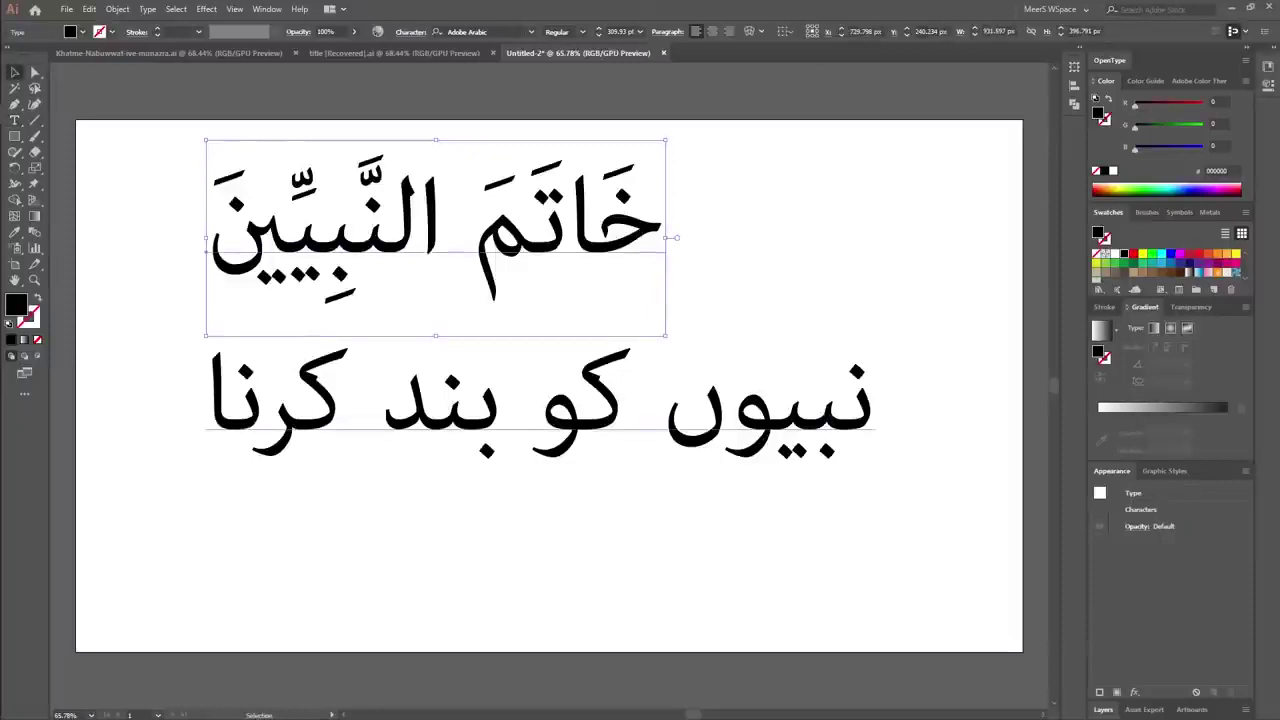
{"action": "left_click", "coordinate": [470, 31]}
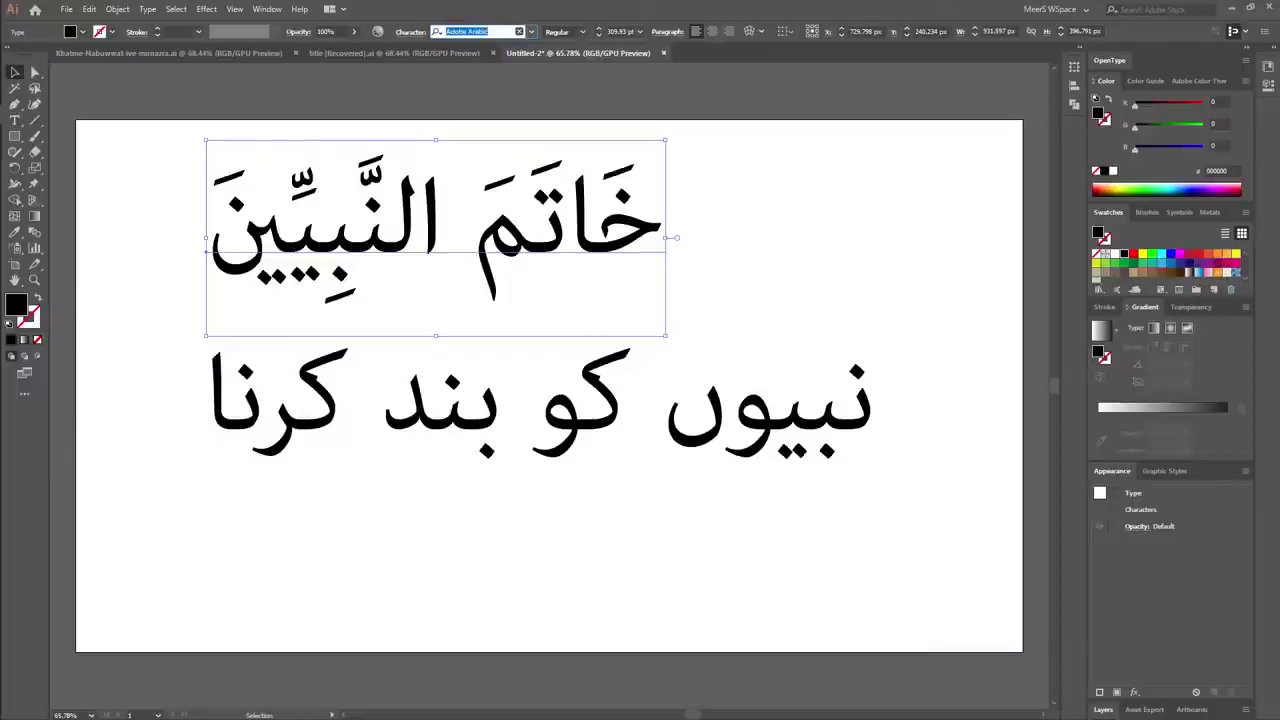
{"action": "left_click_drag", "start_coordinate": [549, 229], "coordinate": [669, 230]}
{"action": "left_click", "coordinate": [475, 31]}
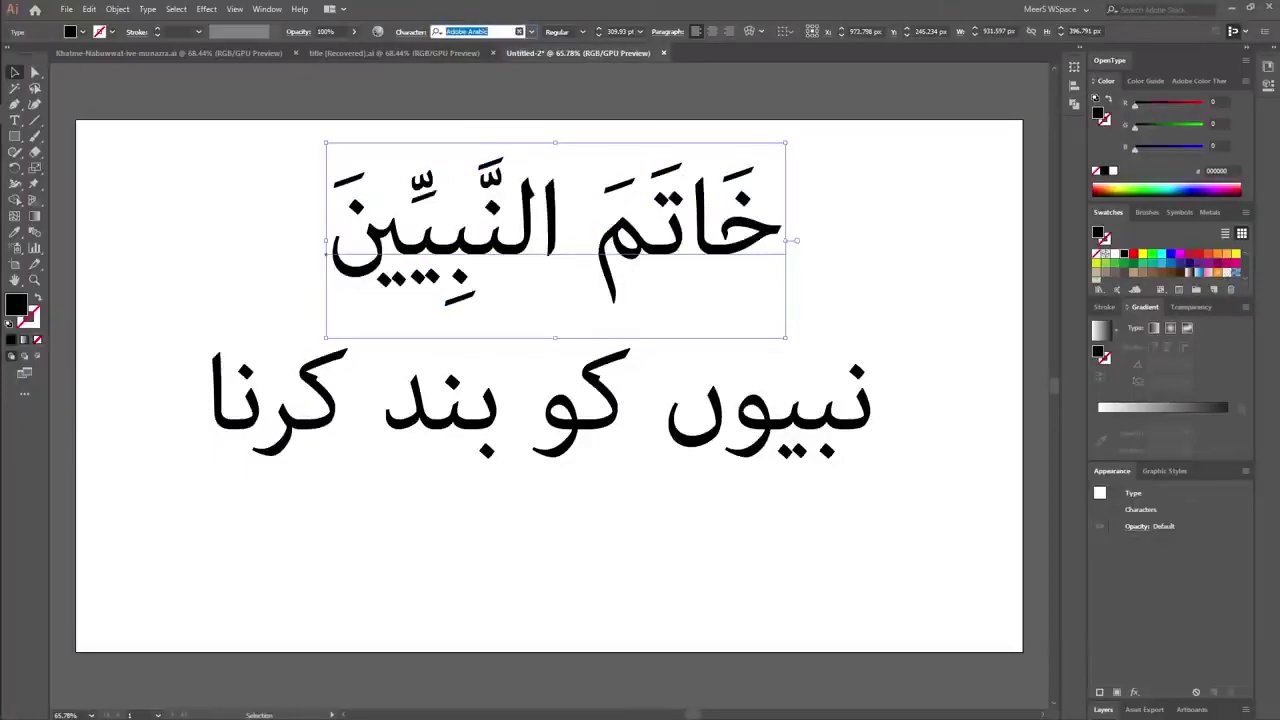
Set the Arabic heading line in Bombay Black Unicode.
{"action": "key", "text": "super+space"}
{"action": "type", "text": "B"}
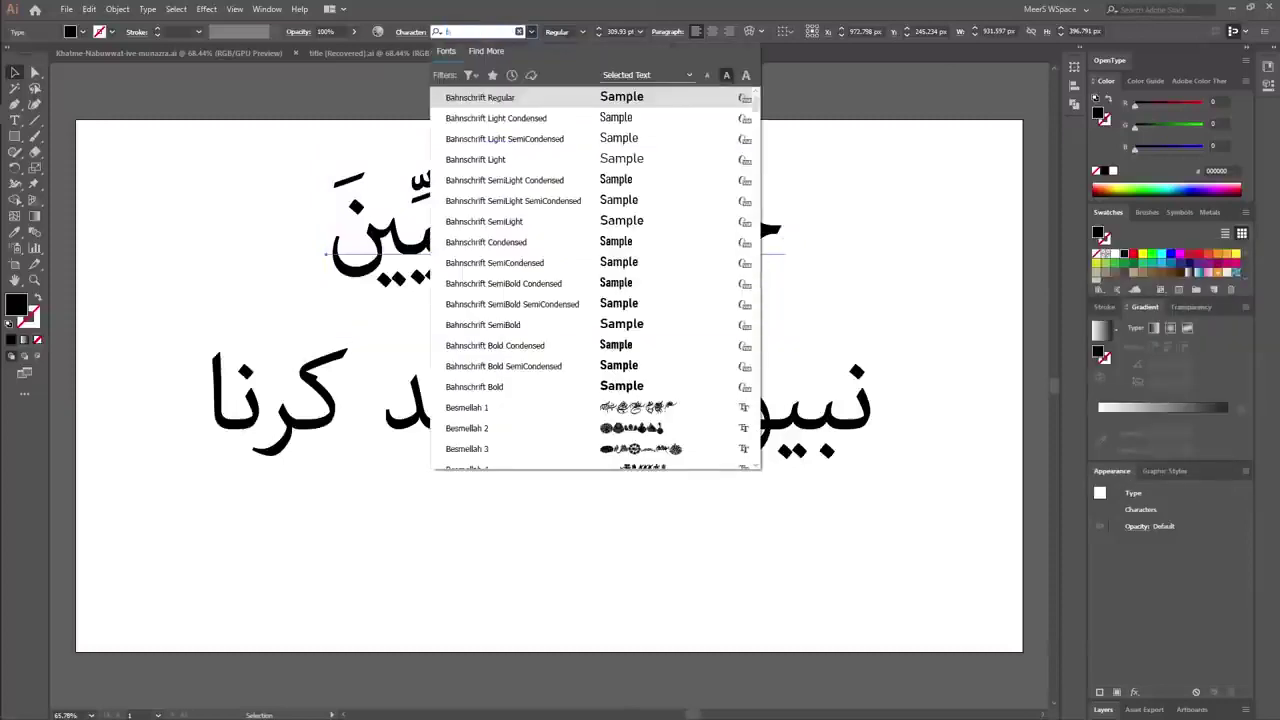
{"action": "type", "text": "om"}
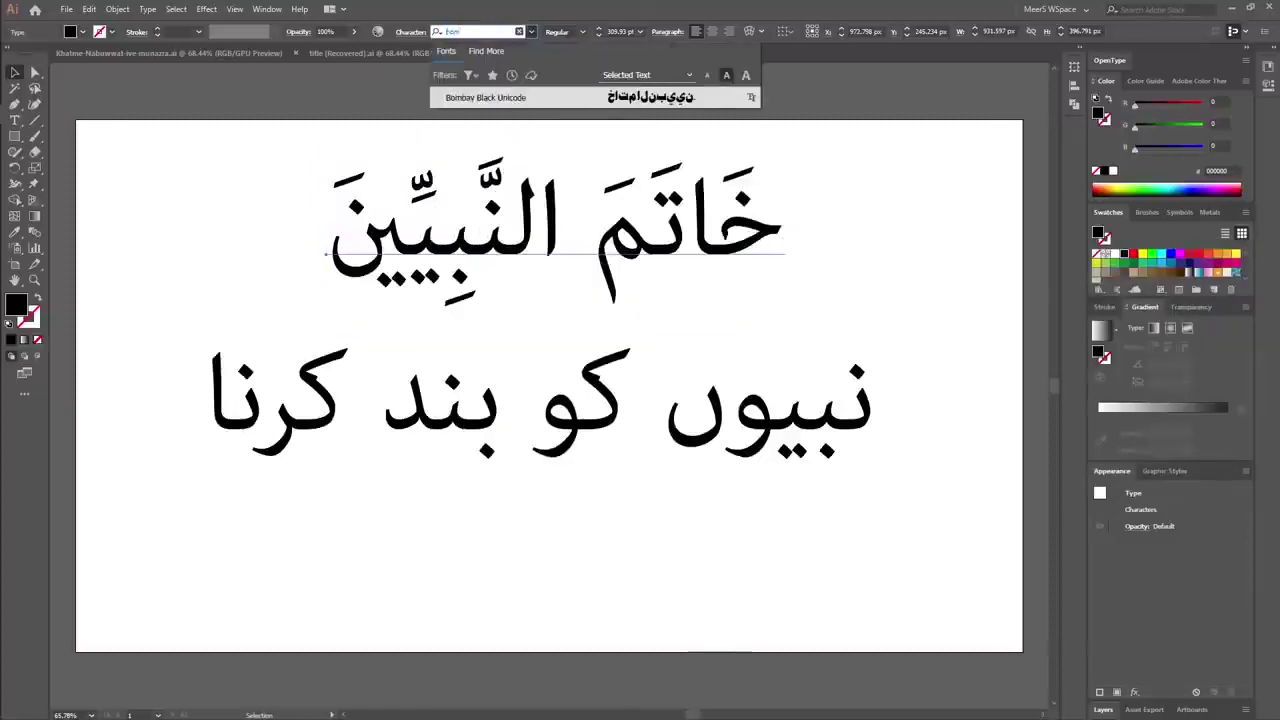
{"action": "key", "text": "Return"}
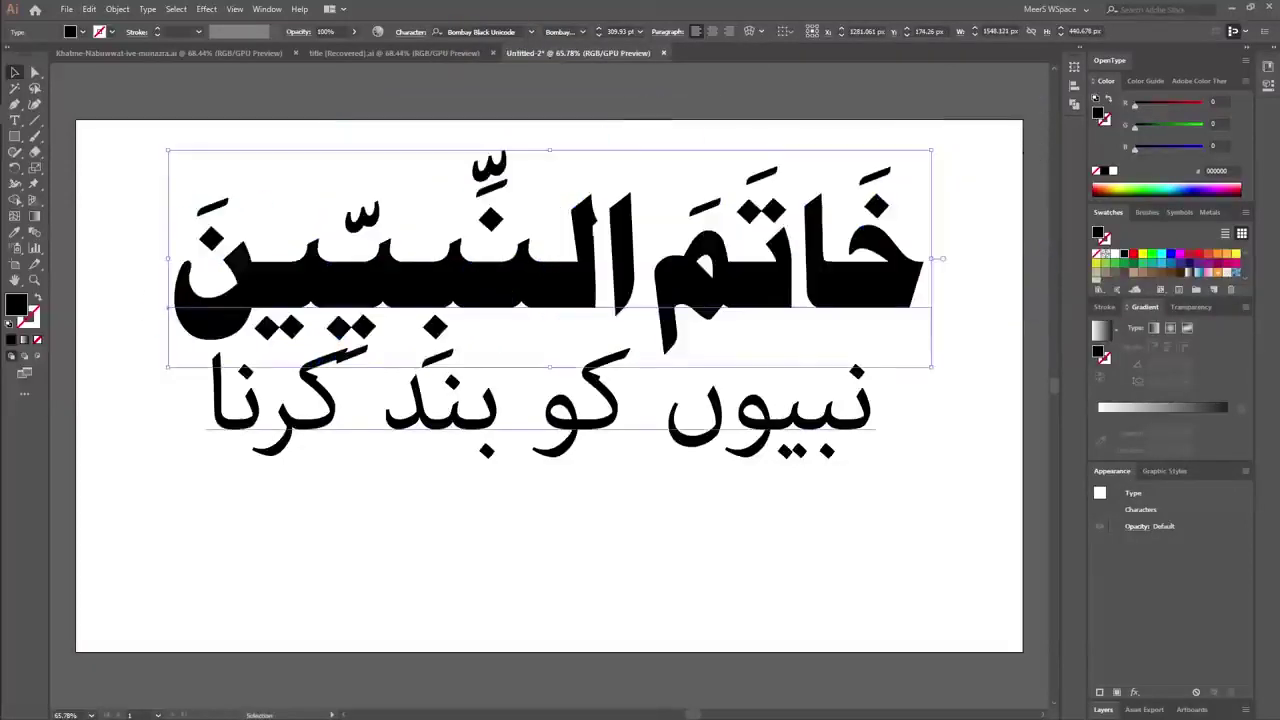
Set the Urdu line in Arif, resize it and centre it under the heading.
{"action": "left_click_drag", "start_coordinate": [590, 420], "coordinate": [570, 520]}
{"action": "left_click", "coordinate": [470, 31]}
{"action": "type", "text": "ar"}
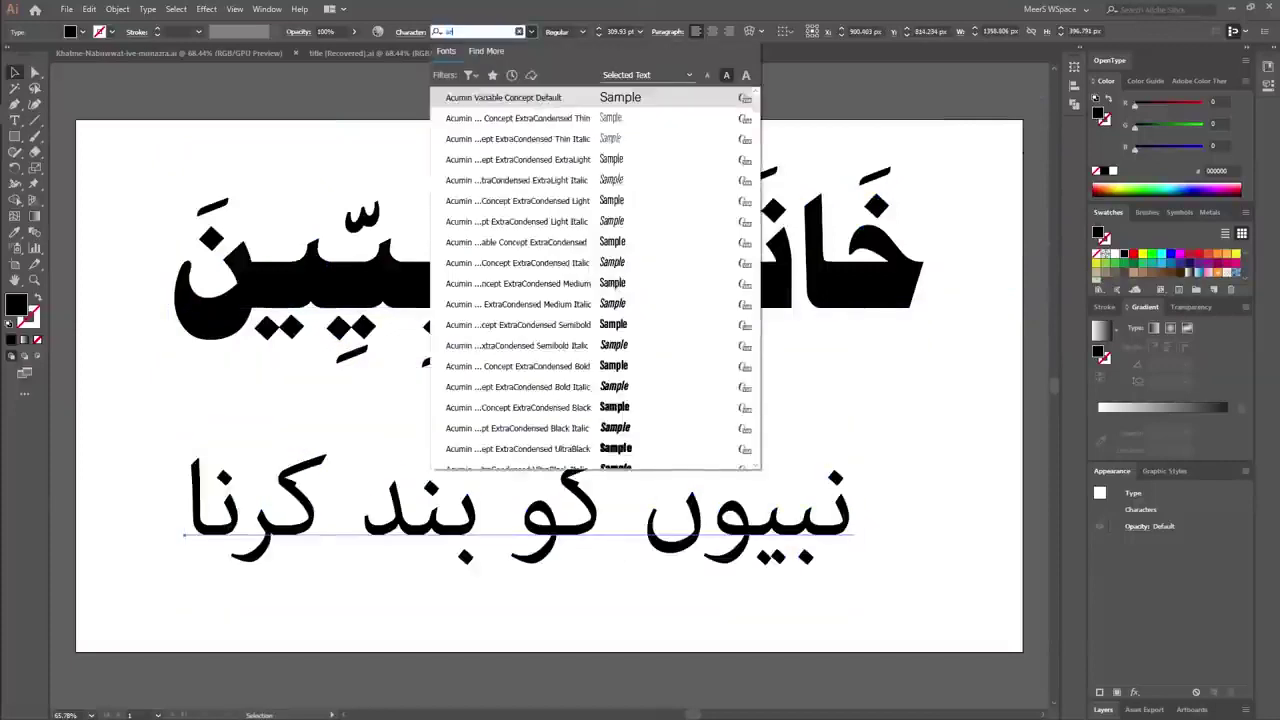
{"action": "type", "text": "if"}
{"action": "key", "text": "Return"}
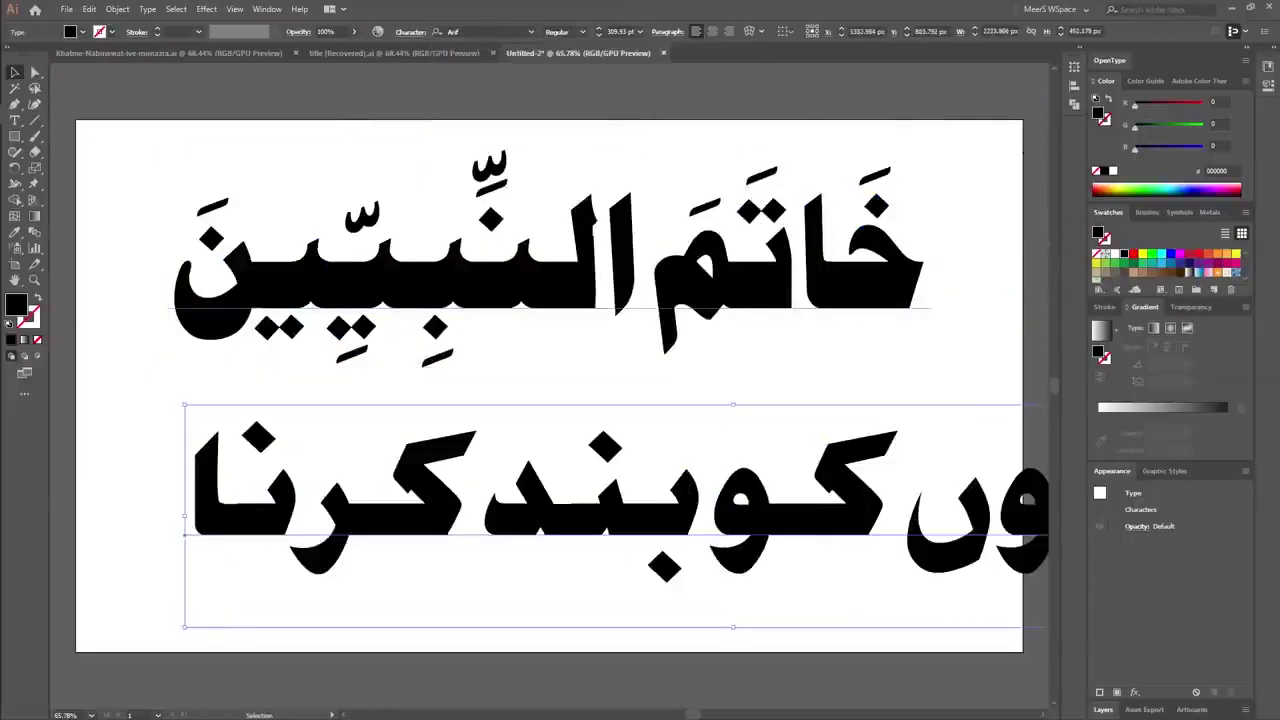
{"action": "left_click_drag", "start_coordinate": [570, 500], "coordinate": [504, 483]}
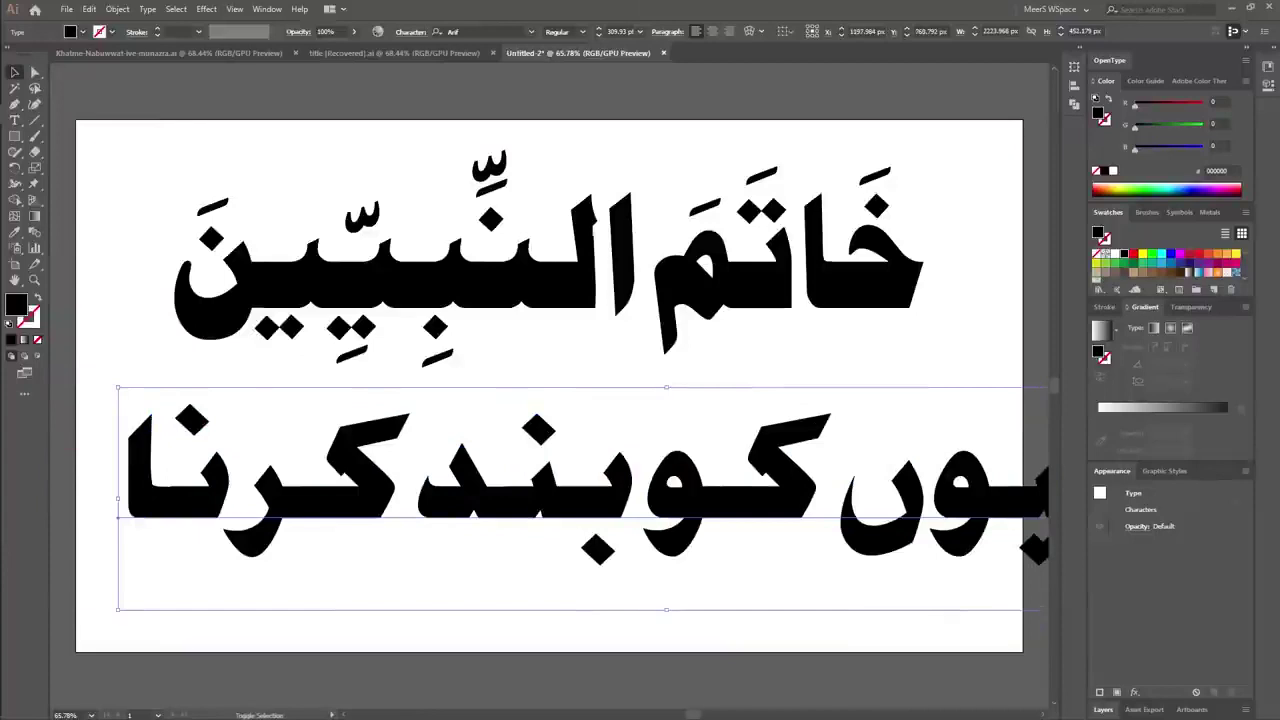
{"action": "left_click_drag", "start_coordinate": [118, 387], "coordinate": [405, 446]}
{"action": "left_click_drag", "start_coordinate": [519, 492], "coordinate": [245, 440]}
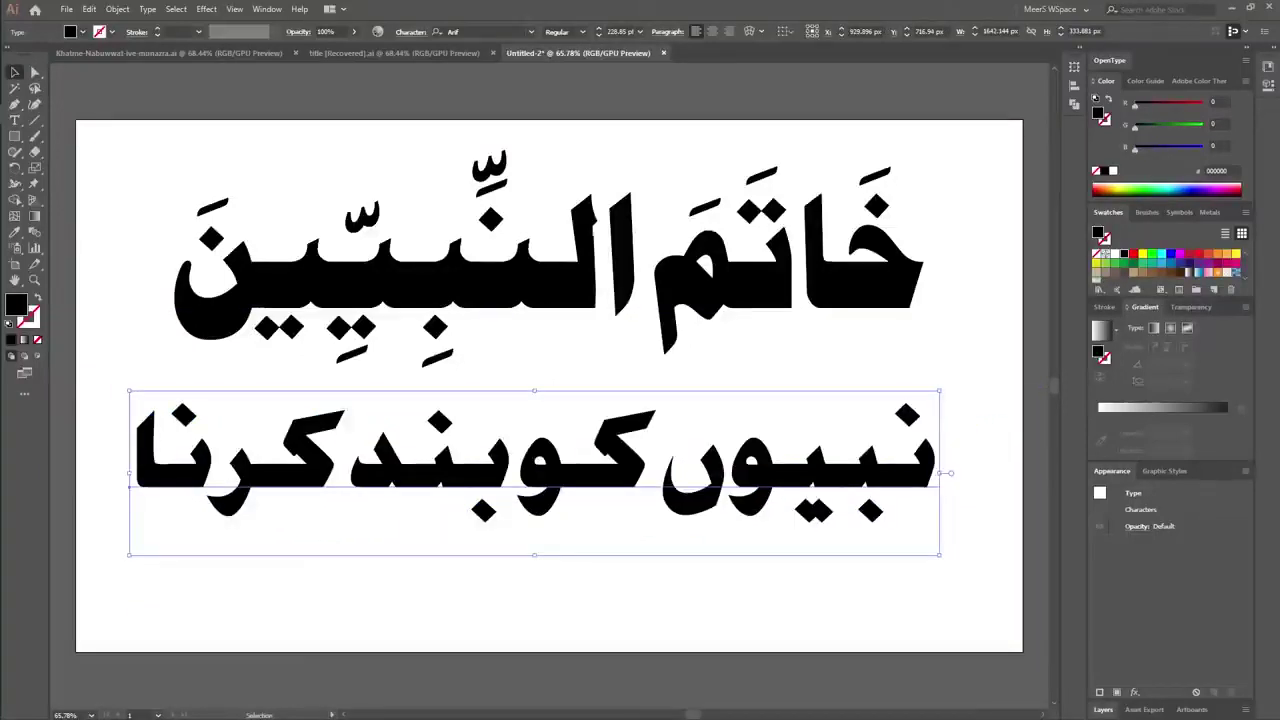
Fill the Urdu line with the red swatch.
{"action": "left_click", "coordinate": [1133, 254]}
{"action": "key", "text": "ctrl+a"}
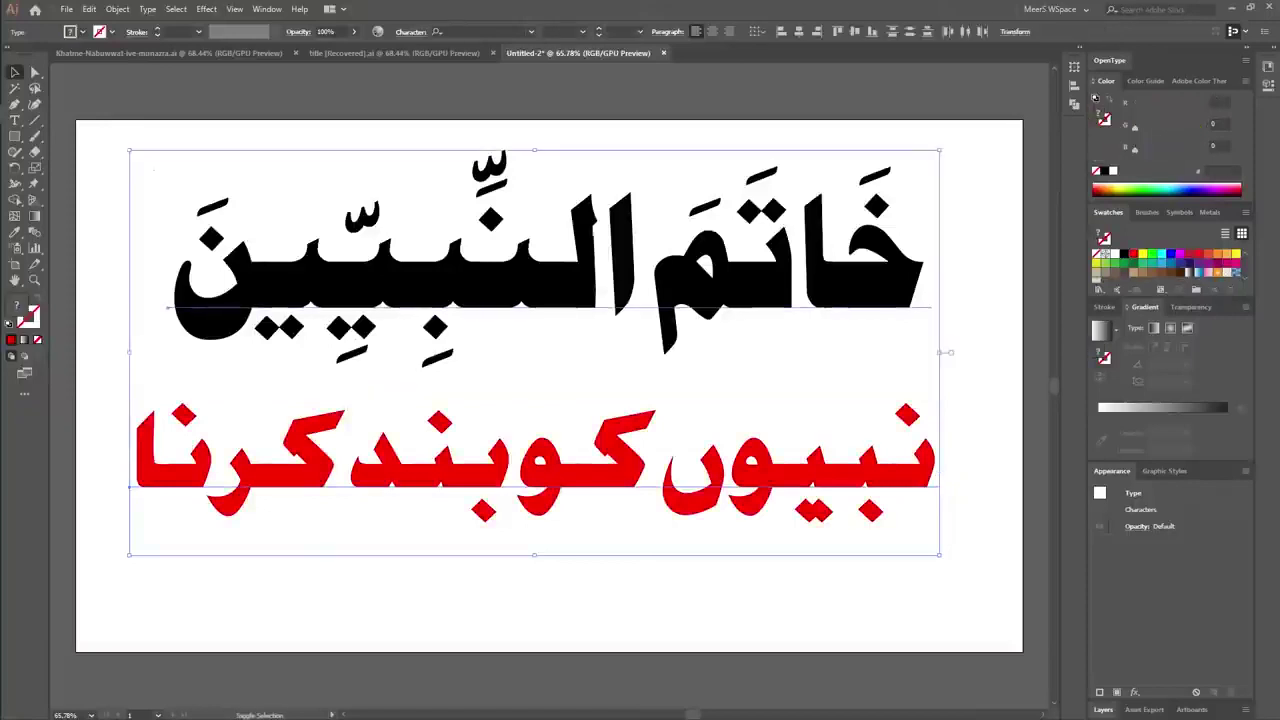
{"action": "key", "text": "ctrl+shift+a"}
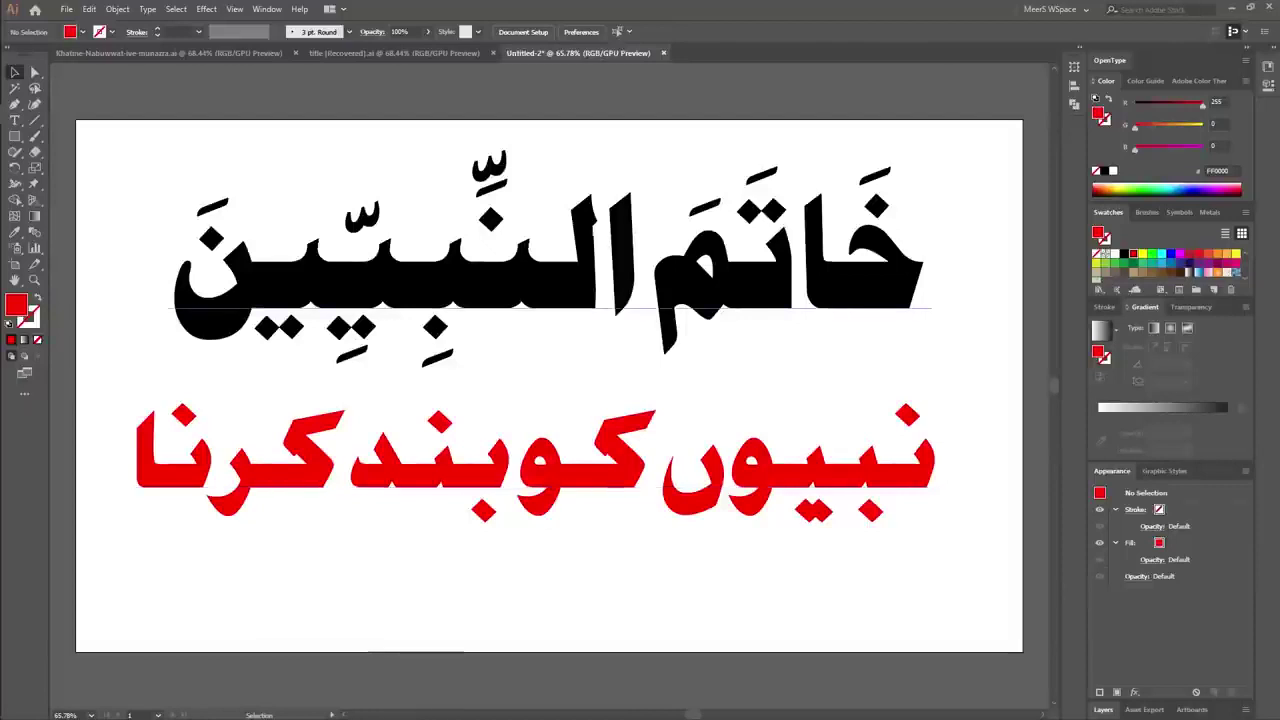
Shrink both text lines together and move them to the artboard's top-left corner.
{"action": "key", "text": "ctrl+a"}
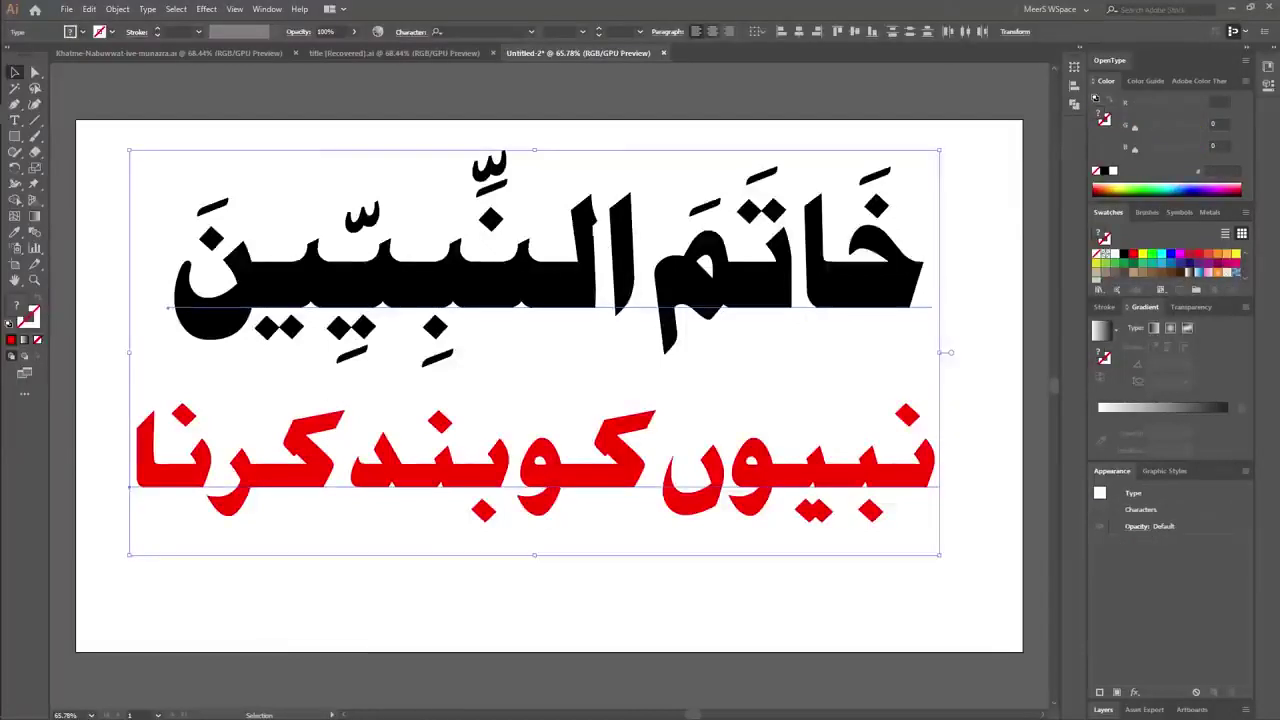
{"action": "left_click_drag", "start_coordinate": [893, 256], "coordinate": [918, 271]}
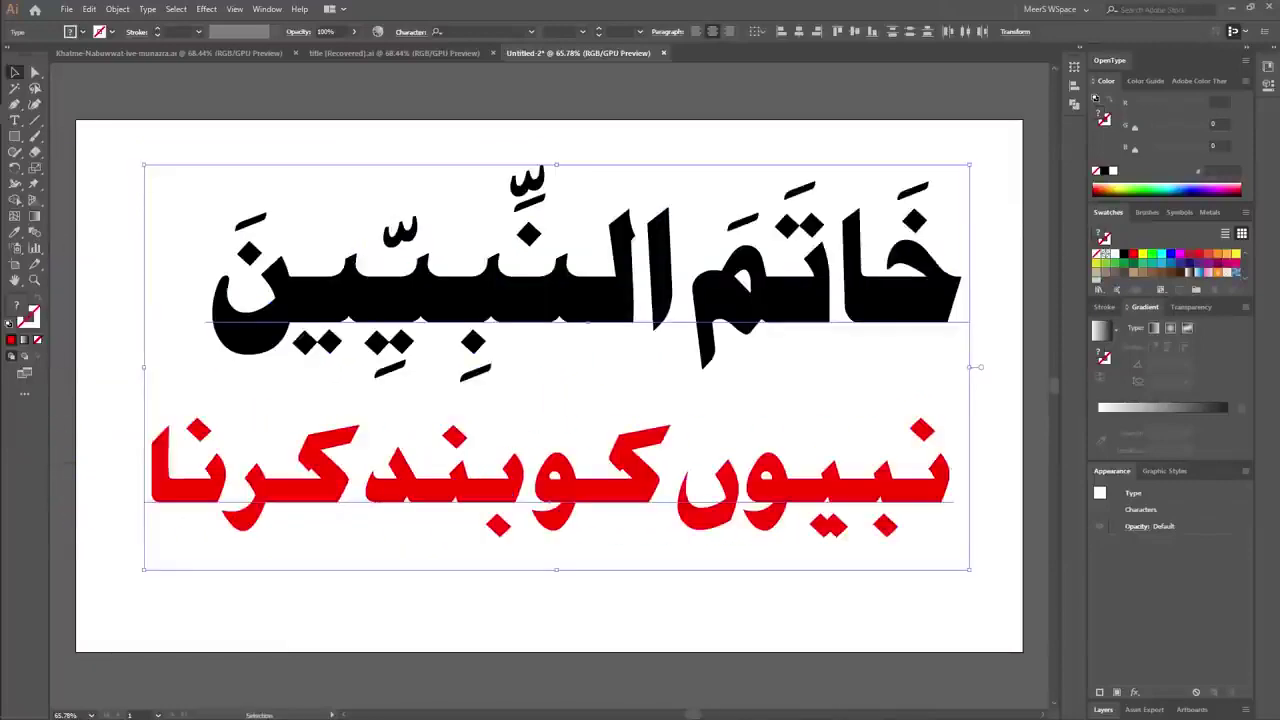
{"action": "left_click_drag", "start_coordinate": [969, 569], "coordinate": [790, 481]}
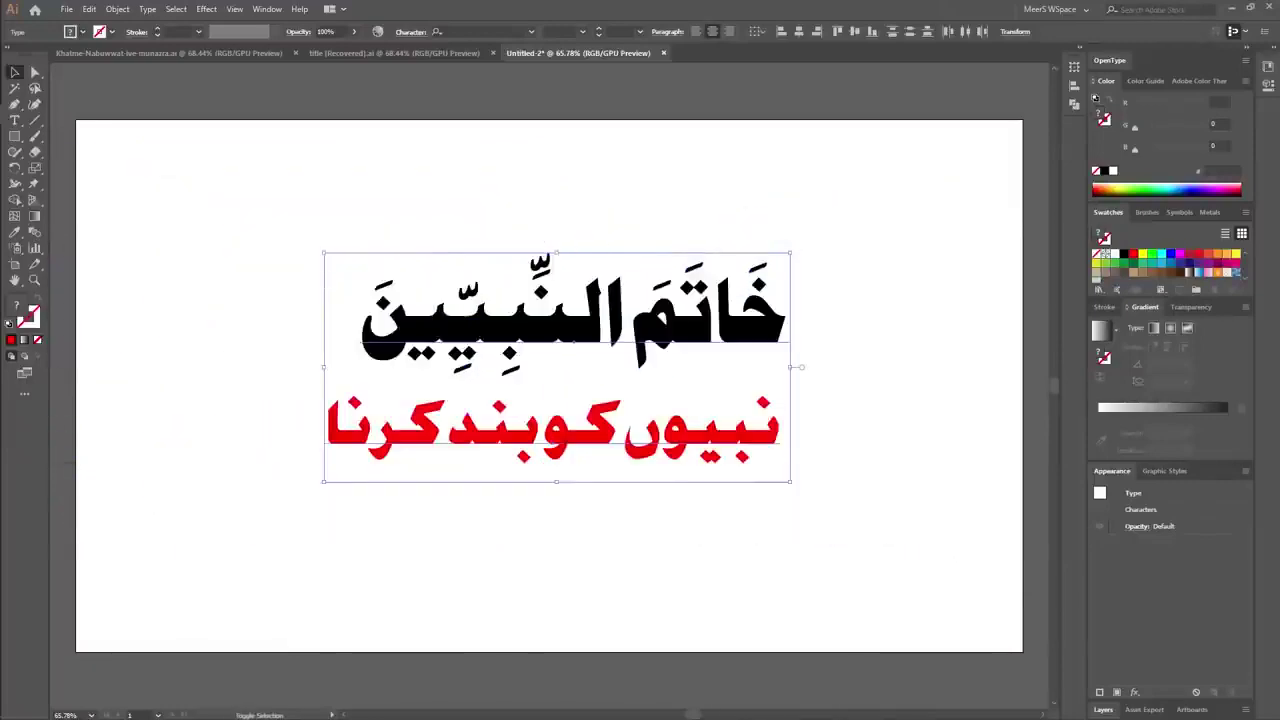
{"action": "left_click_drag", "start_coordinate": [700, 340], "coordinate": [457, 219]}
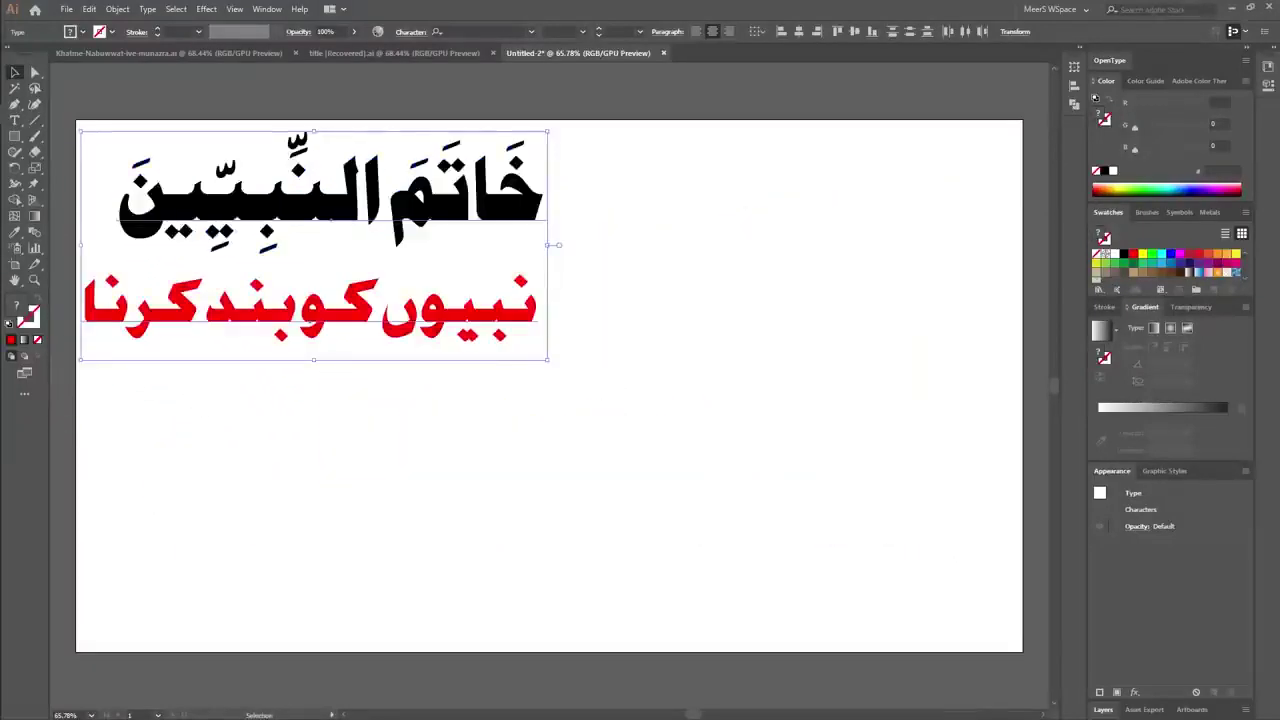
{"action": "key", "text": "ctrl+shift+a"}
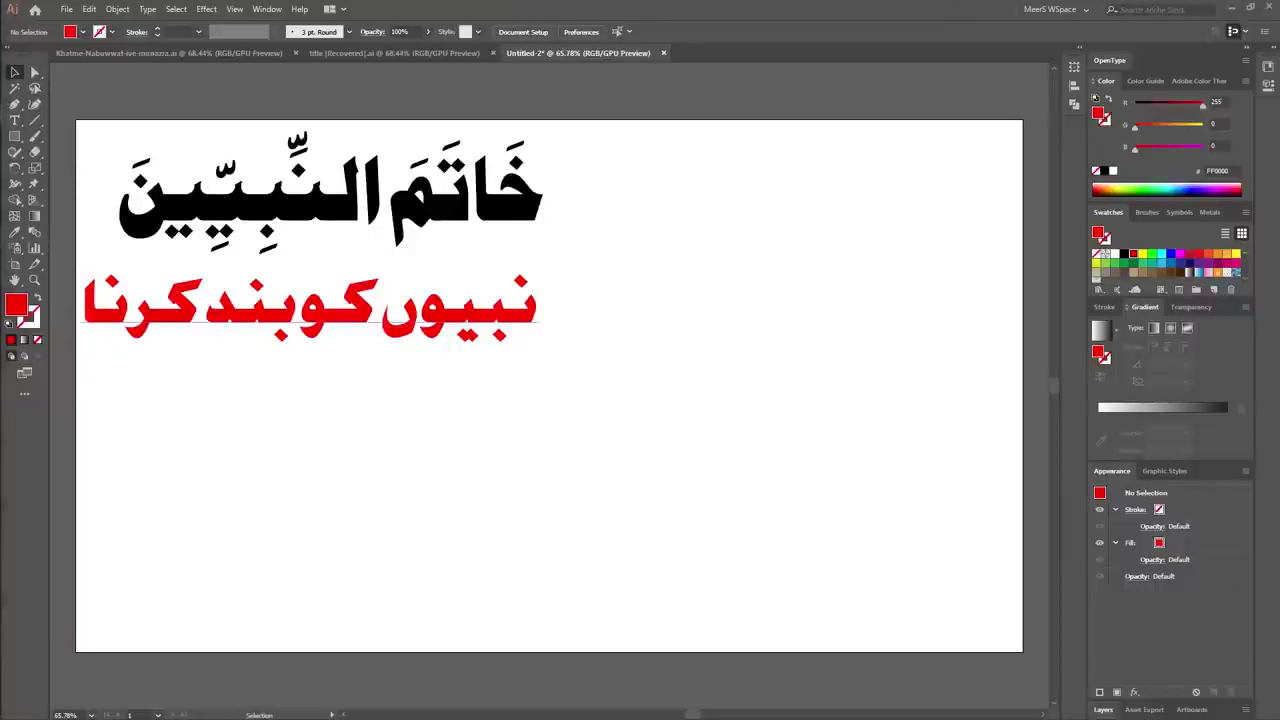
Nudge the red line right and type a new line 'عقيده دلى لقطعى سے ثابت ہوتا ہے' with the Arabic keyboard.
{"action": "left_click_drag", "start_coordinate": [470, 312], "coordinate": [482, 312]}
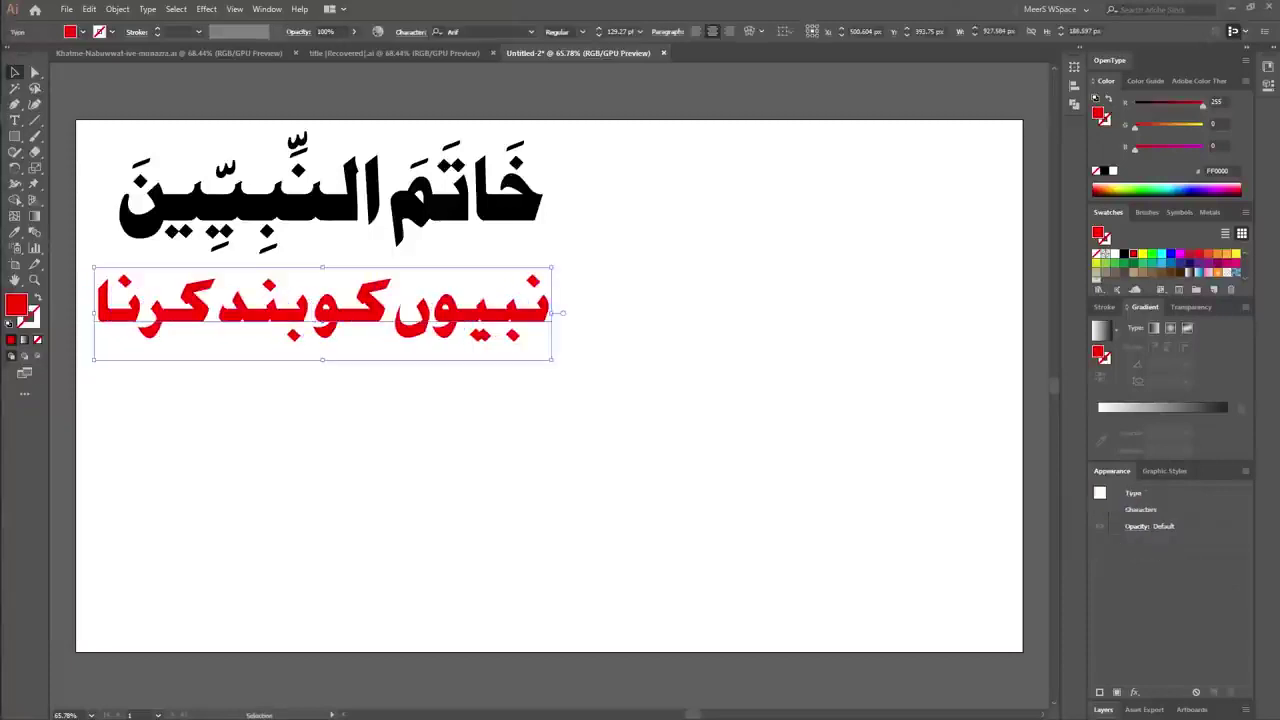
{"action": "key", "text": "ctrl+shift+a"}
{"action": "key", "text": "t"}
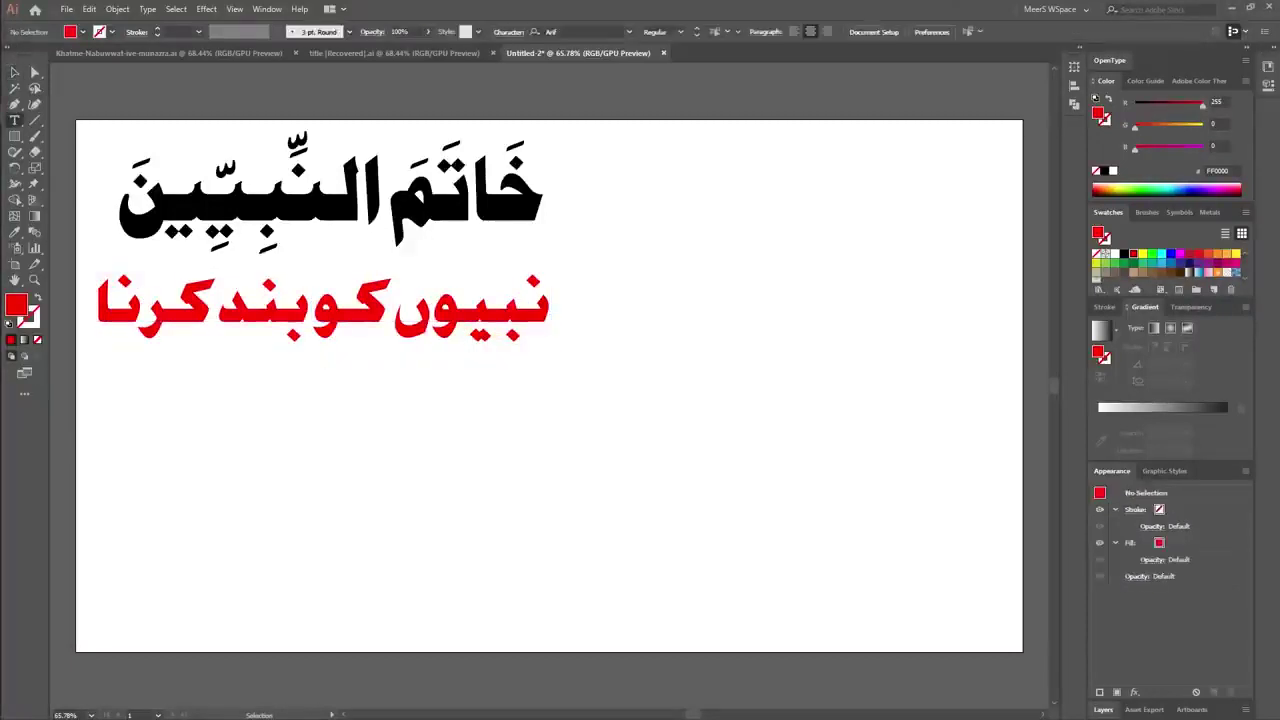
{"action": "left_click", "coordinate": [941, 430]}
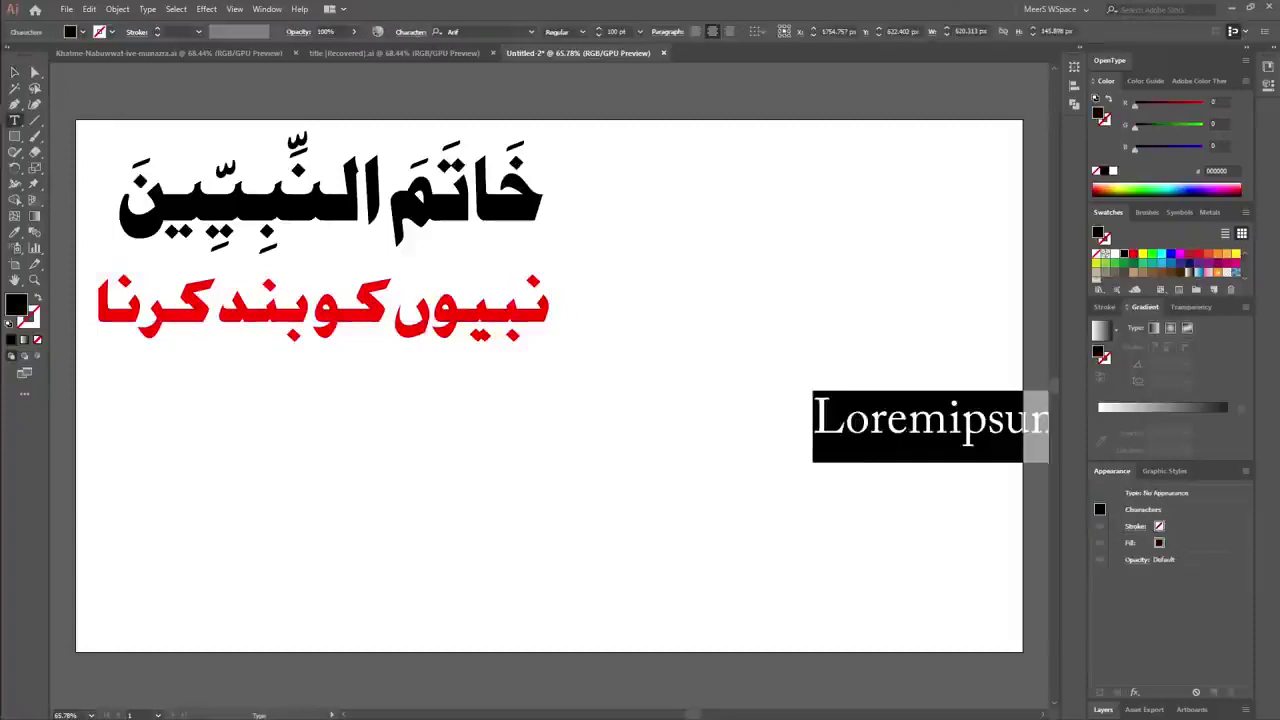
{"action": "type", "text": "e"}
{"action": "key", "text": "BackSpace"}
{"action": "key", "text": "super+space"}
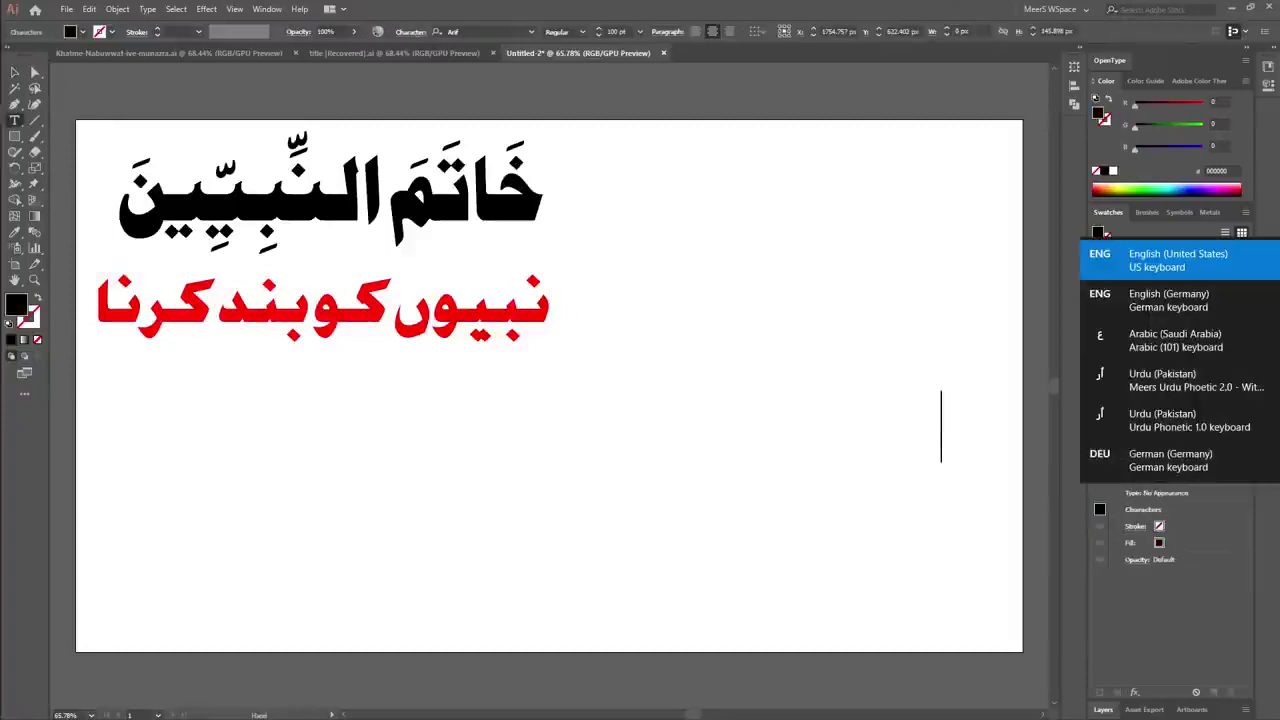
{"action": "key", "text": "super+space"}
{"action": "key", "text": "super+space"}
{"action": "type", "text": "عق"}
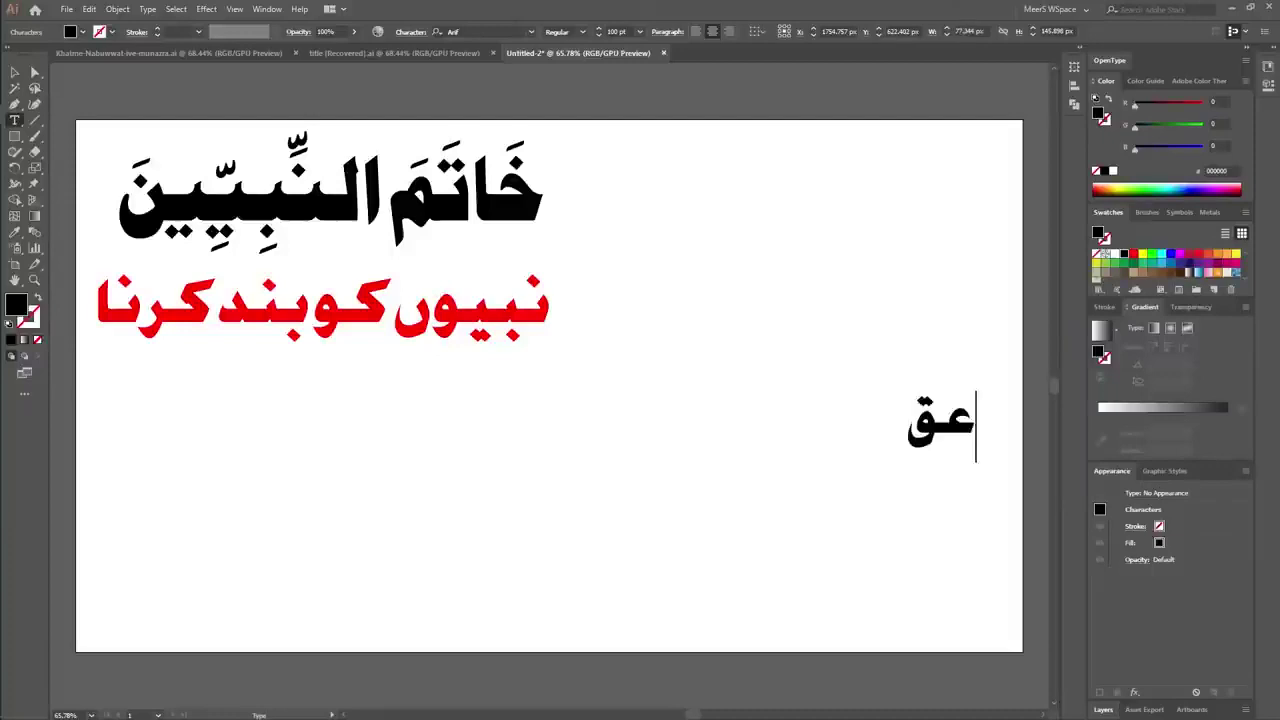
{"action": "type", "text": "يده"}
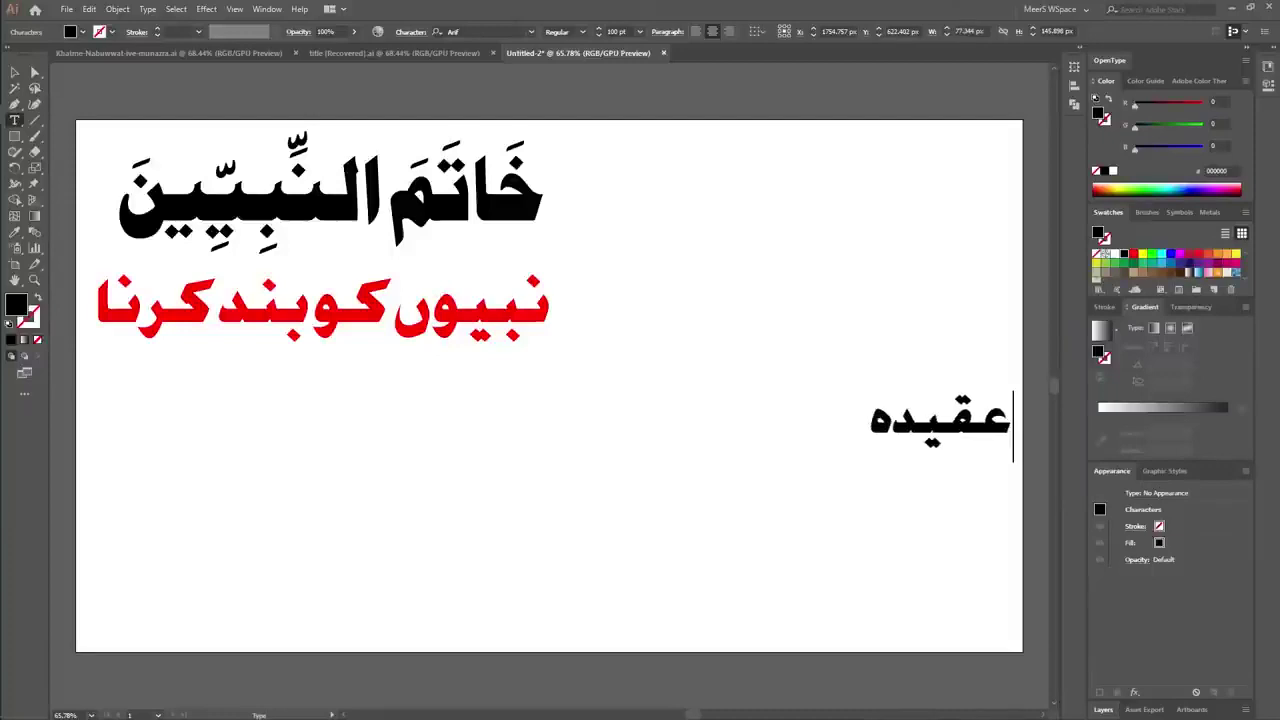
{"action": "type", "text": " دلى لقطعى"}
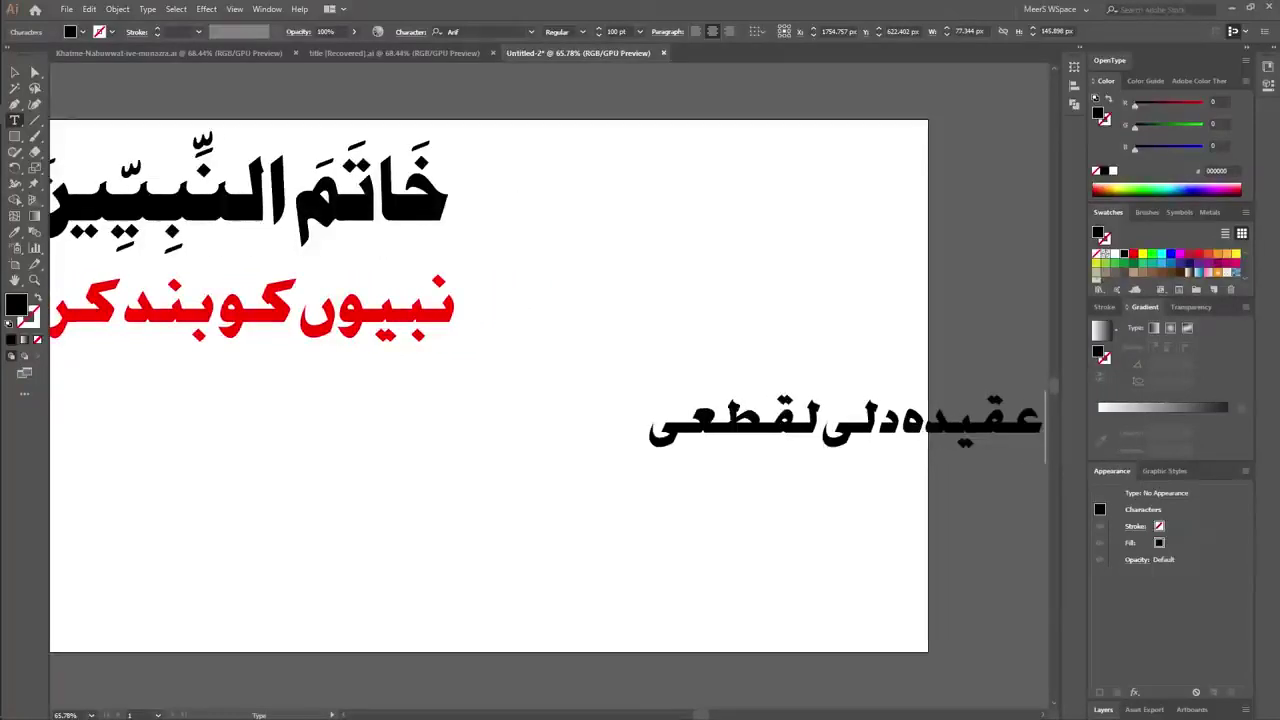
{"action": "type", "text": " سے"}
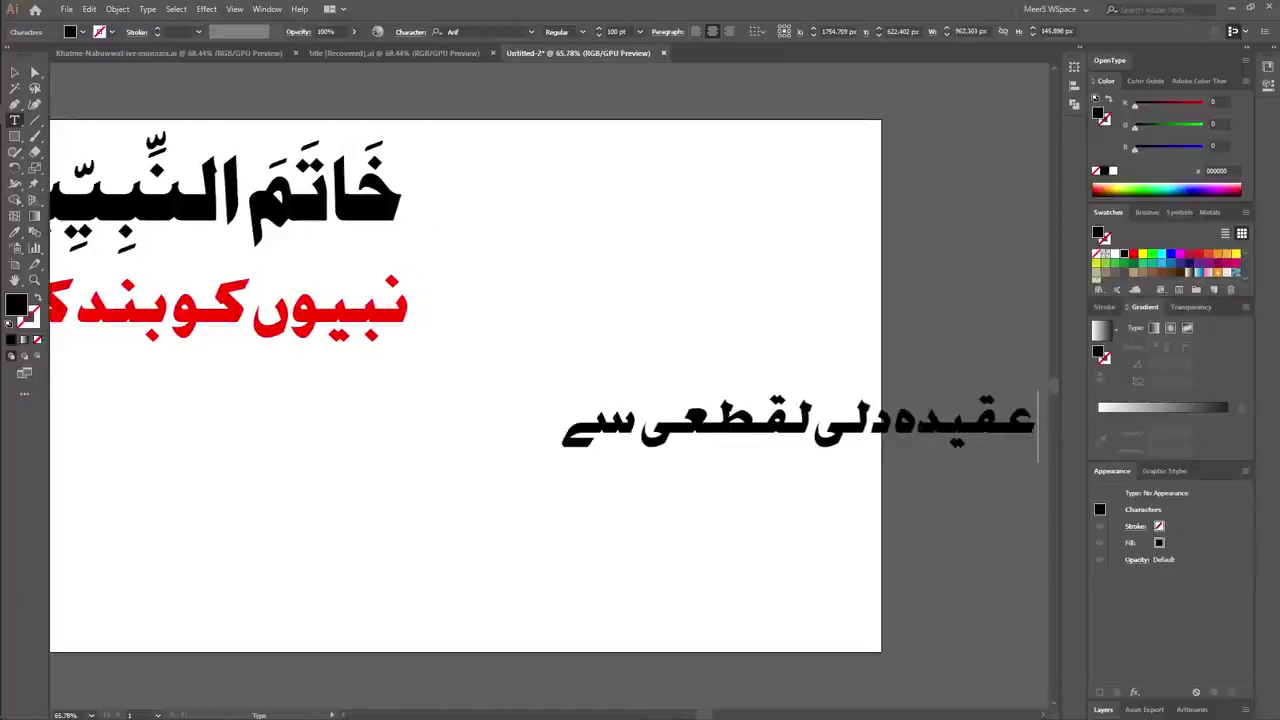
{"action": "type", "text": " ثابت ہوتا"}
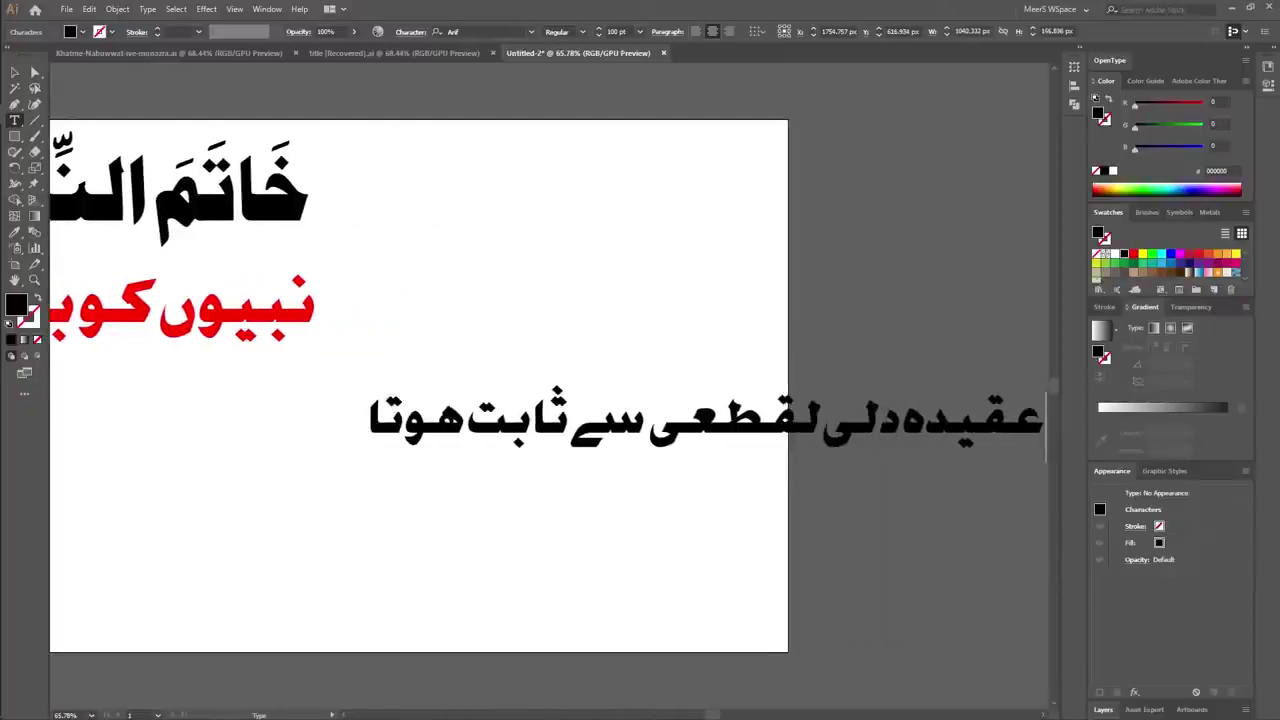
{"action": "type", "text": " ہے"}
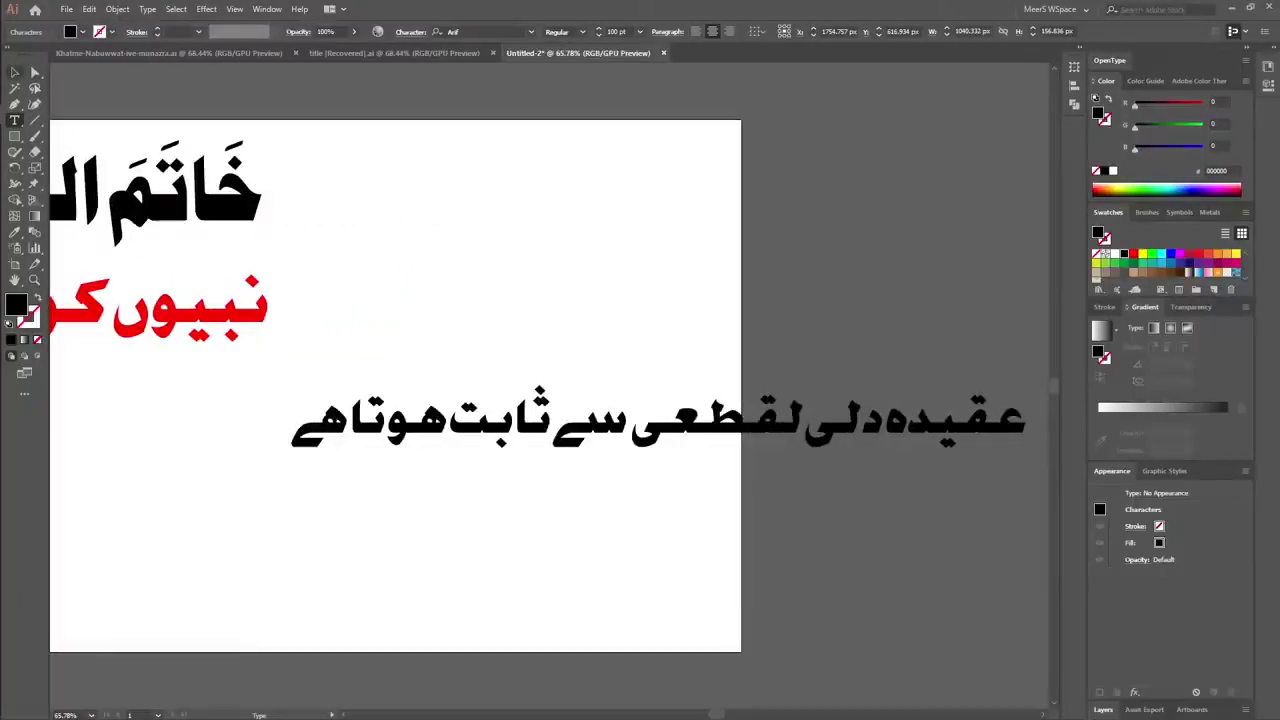
{"action": "key", "text": "Escape"}
Fit the page in view and move the new black line left under the red line.
{"action": "key", "text": "a"}
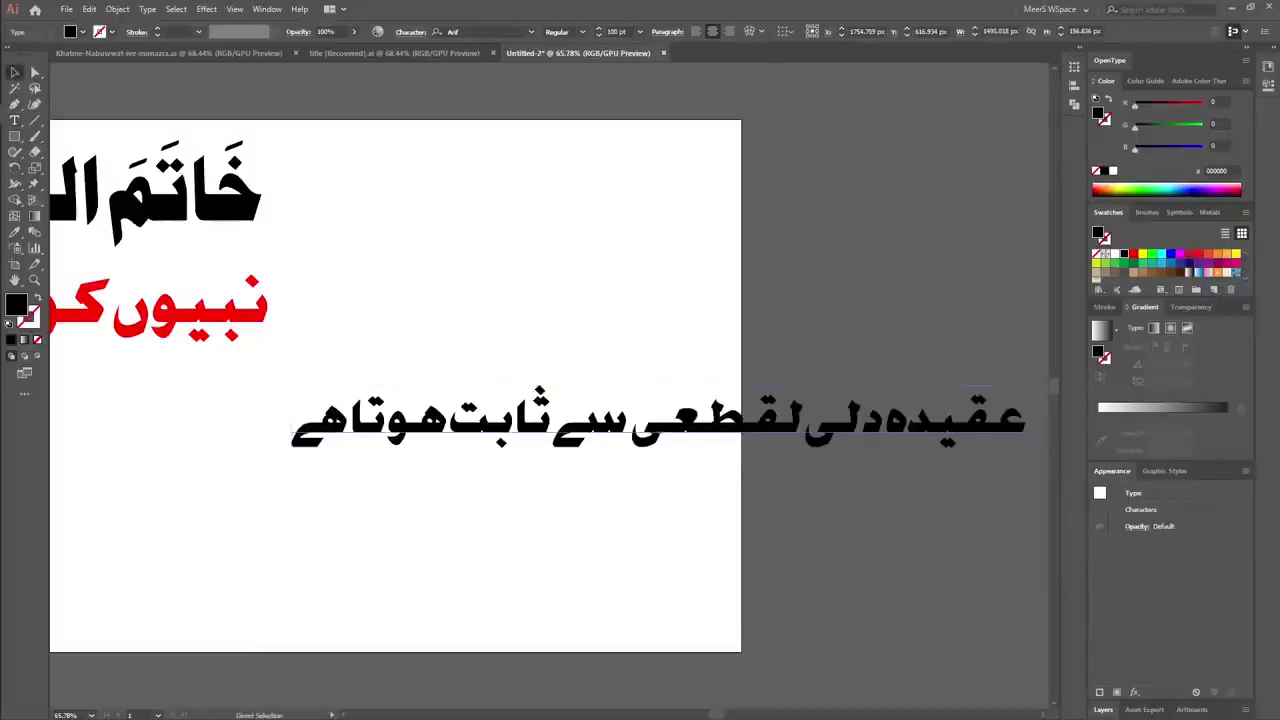
{"action": "key", "text": "ctrl+0"}
{"action": "key", "text": "v"}
{"action": "left_click_drag", "start_coordinate": [694, 435], "coordinate": [218, 452]}
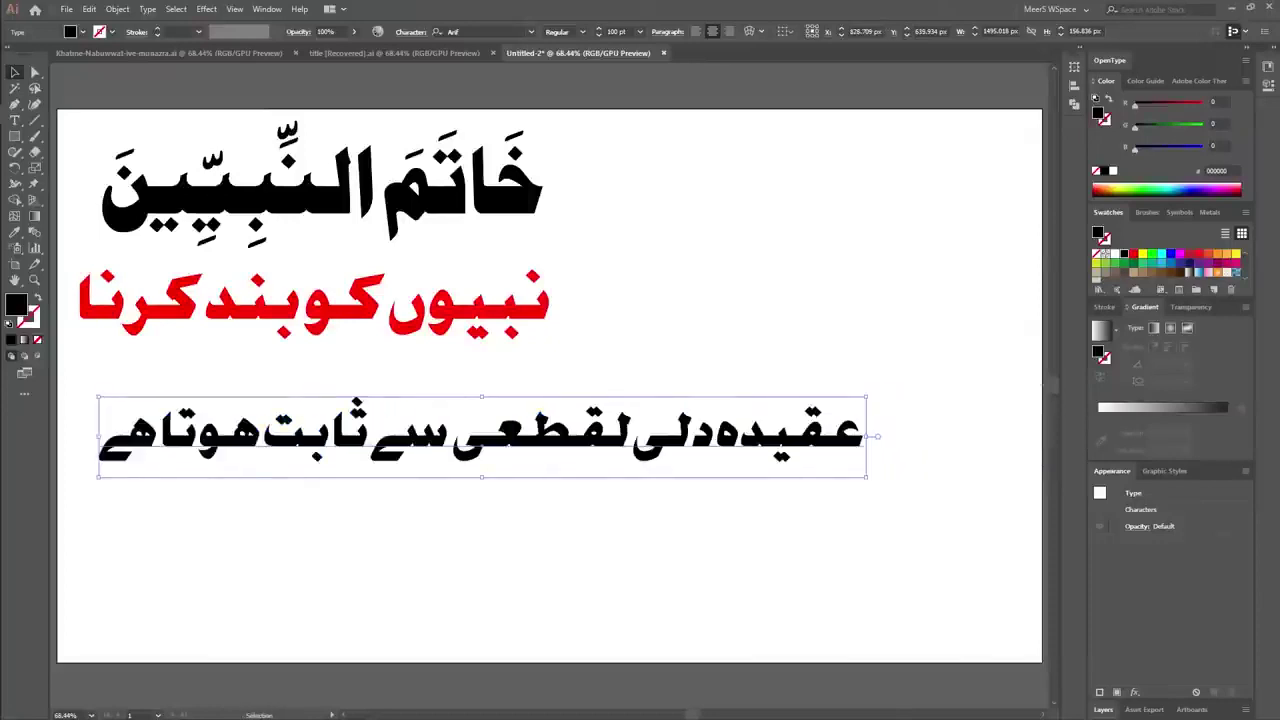
Correct the black line to 'دلیل قطعی' and insert 'اور نص' before سے.
{"action": "key", "text": "Return"}
{"action": "key", "text": "ctrl+a"}
{"action": "left_click", "coordinate": [600, 440]}
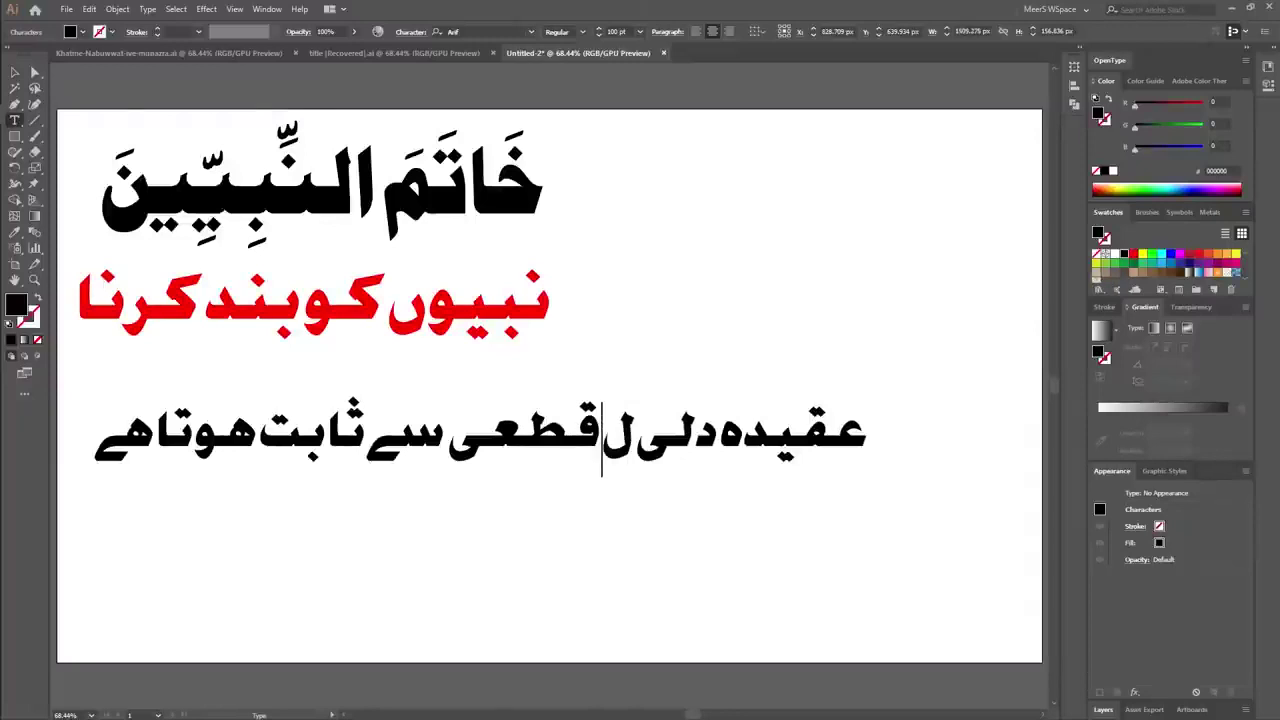
{"action": "key", "text": "Right"}
{"action": "key", "text": "BackSpace"}
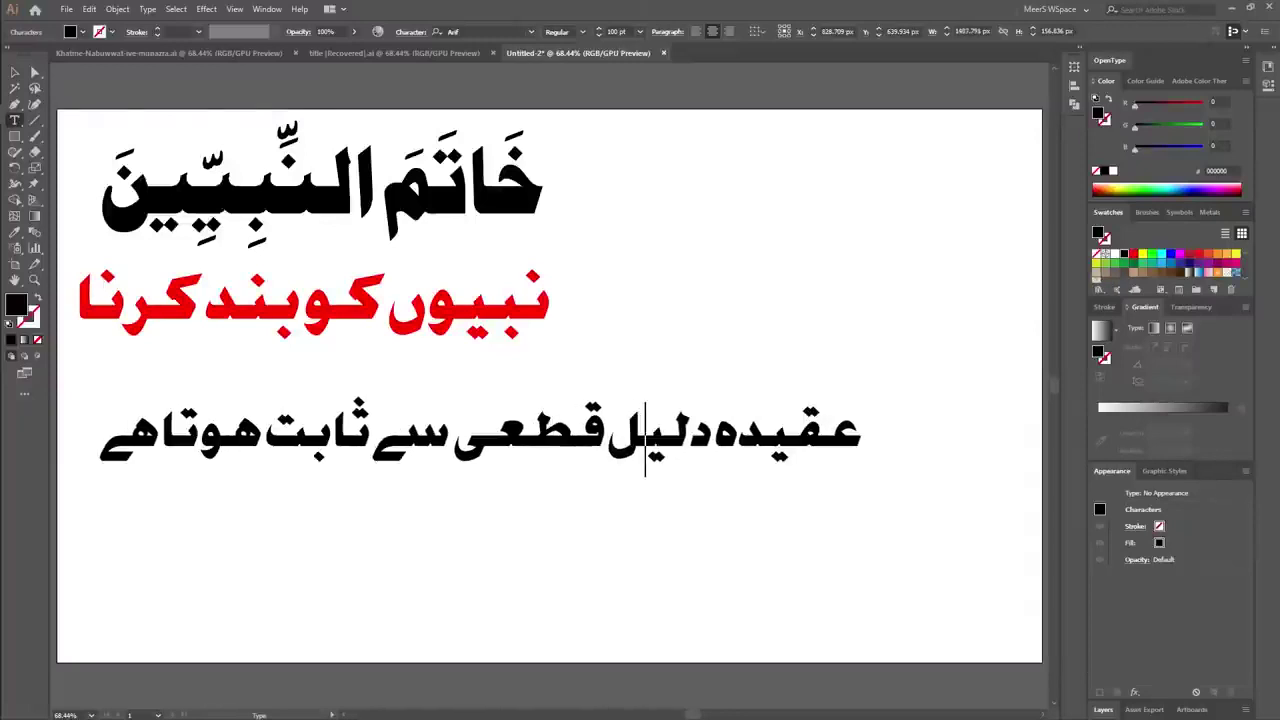
{"action": "left_click", "coordinate": [455, 440]}
{"action": "type", "text": "اور "}
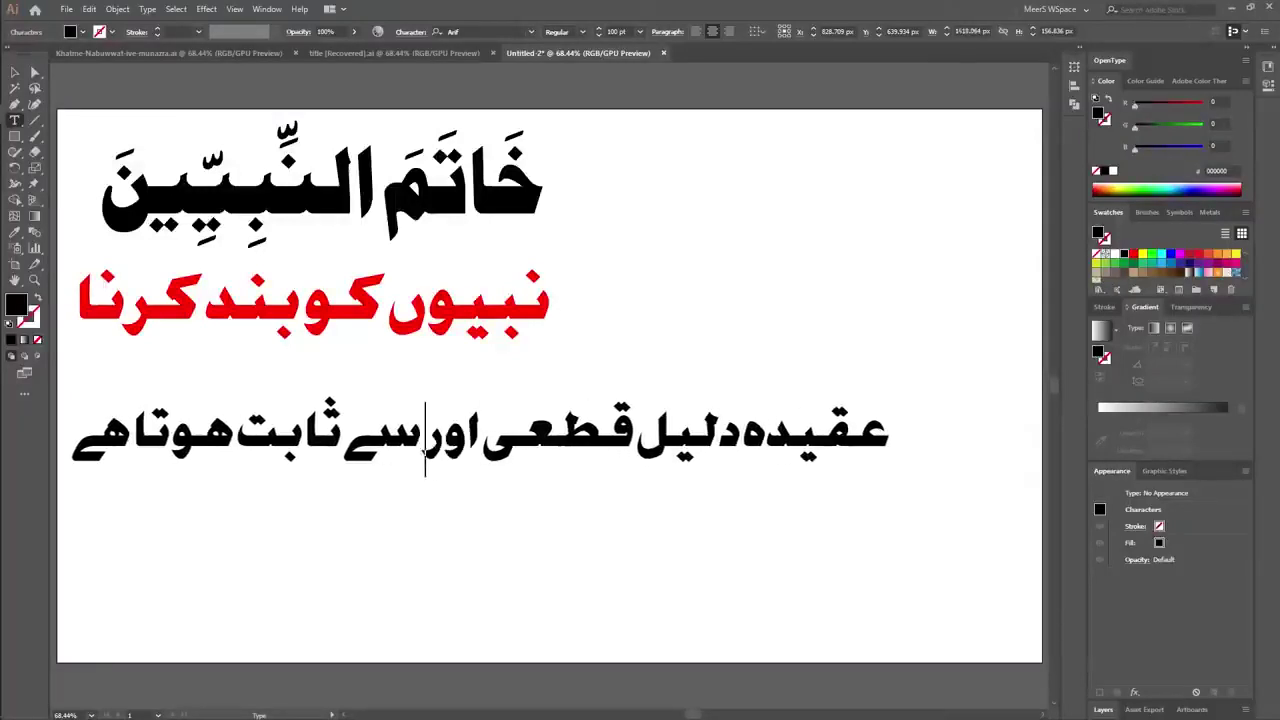
{"action": "type", "text": "نص"}
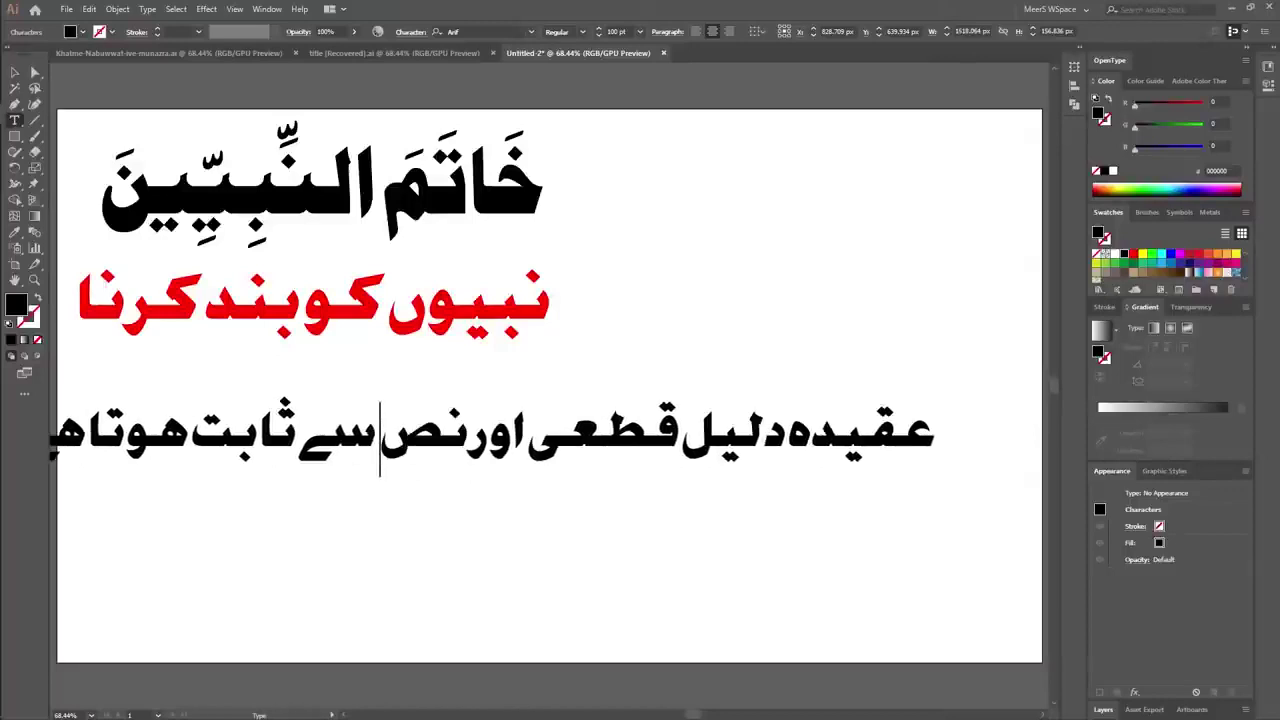
{"action": "key", "text": "Escape"}
Break the black text into two lines before سے and move it up and right.
{"action": "double_click", "coordinate": [378, 440]}
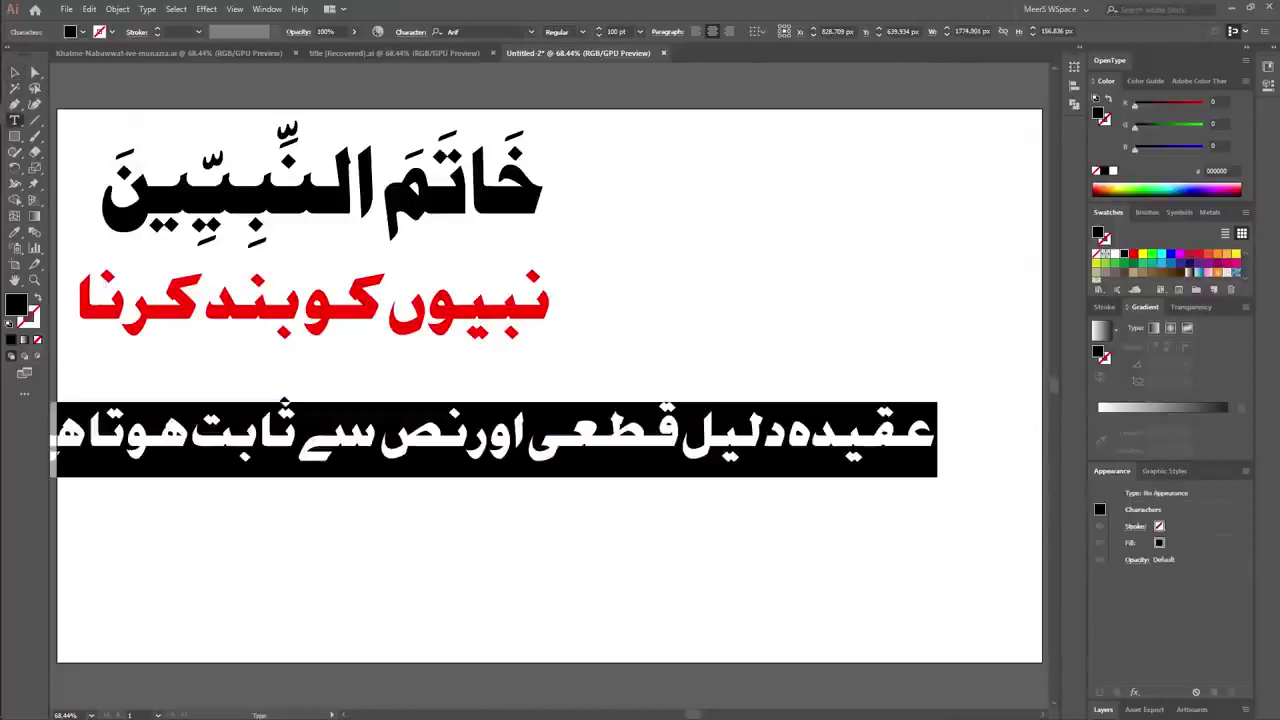
{"action": "left_click", "coordinate": [378, 440]}
{"action": "key", "text": "Return"}
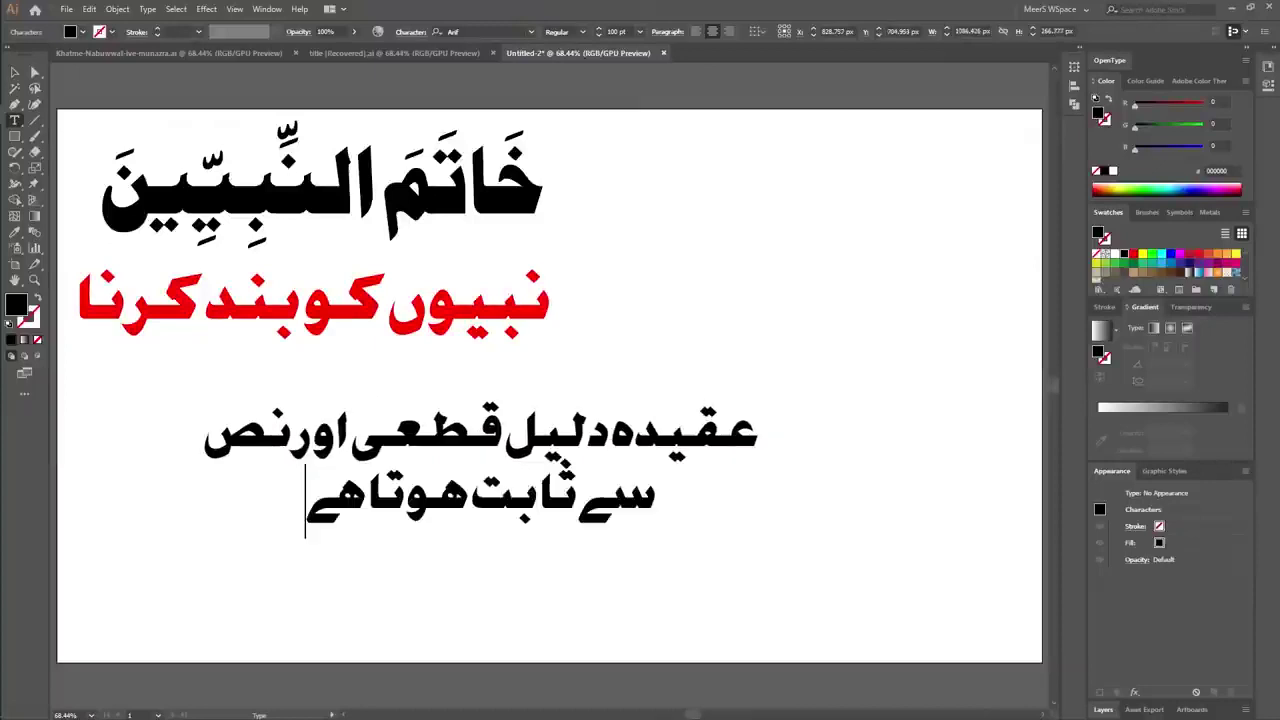
{"action": "key", "text": "Escape"}
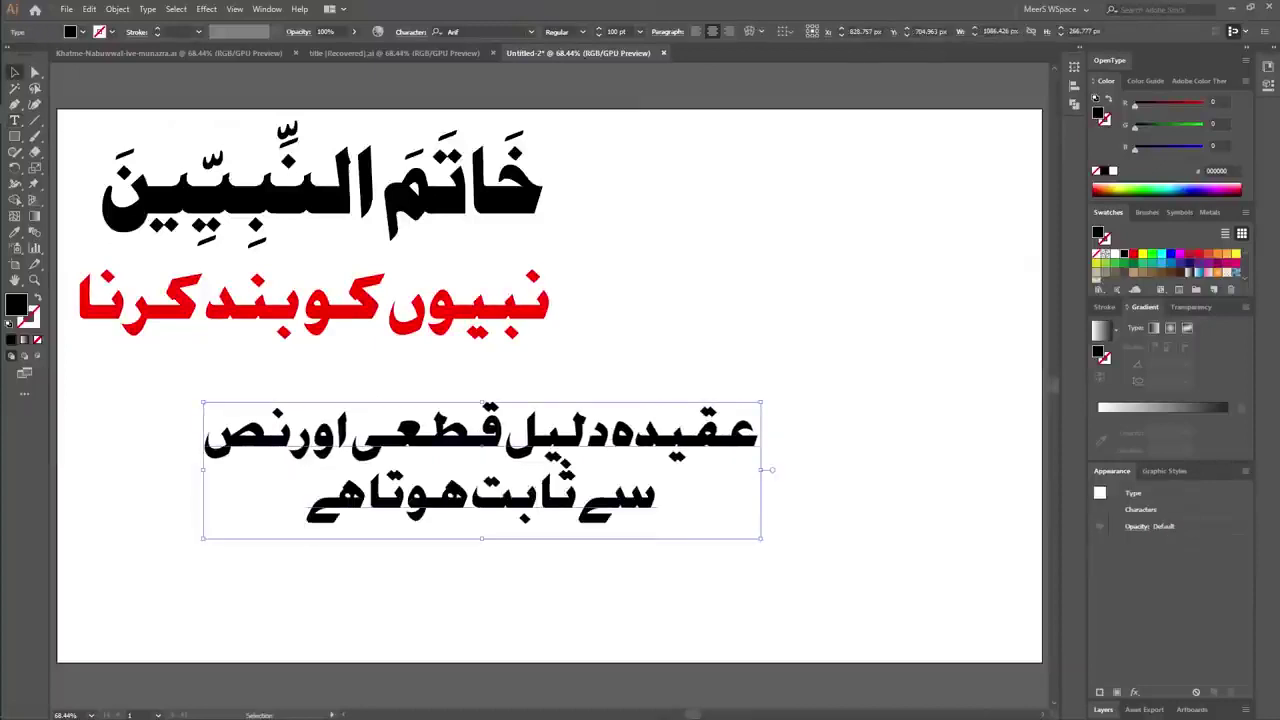
{"action": "left_click_drag", "start_coordinate": [480, 440], "coordinate": [629, 540]}
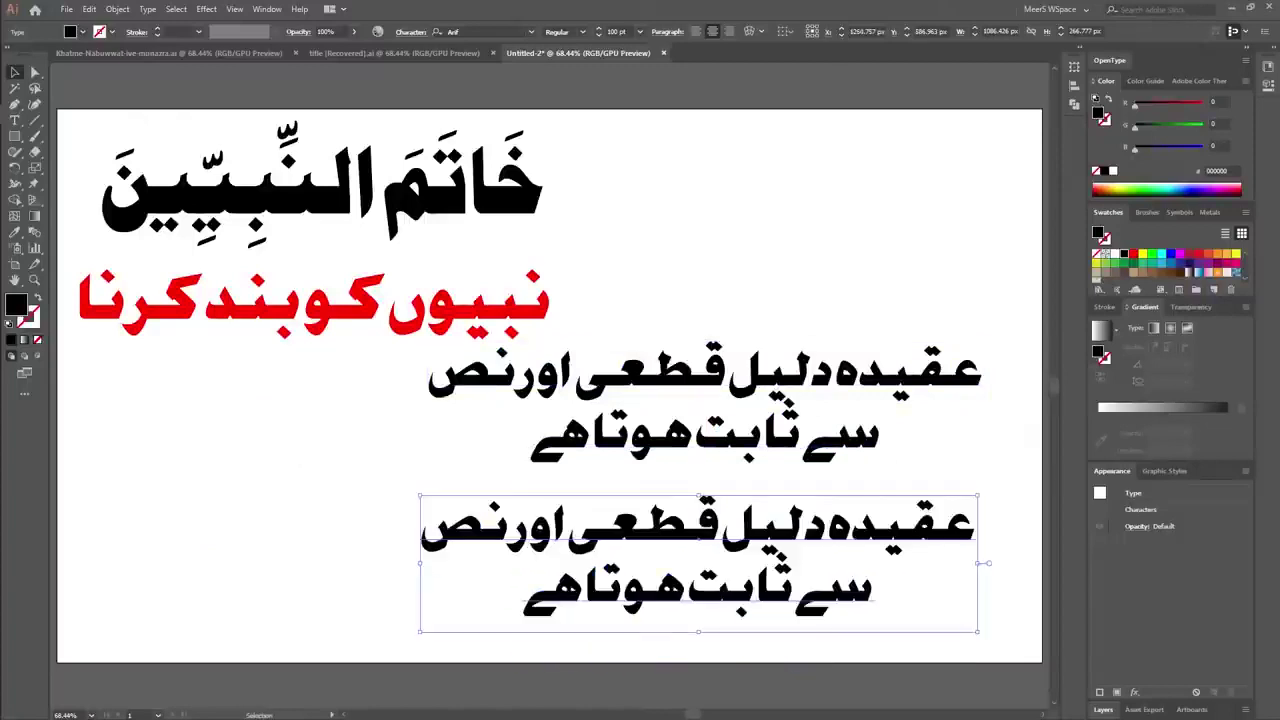
Replace the copy's text with 'نص کی تاویل بھی جائز نہیں تخصیص بھی جائز نہیں'.
{"action": "triple_click", "coordinate": [700, 528]}
{"action": "key", "text": "ctrl+a"}
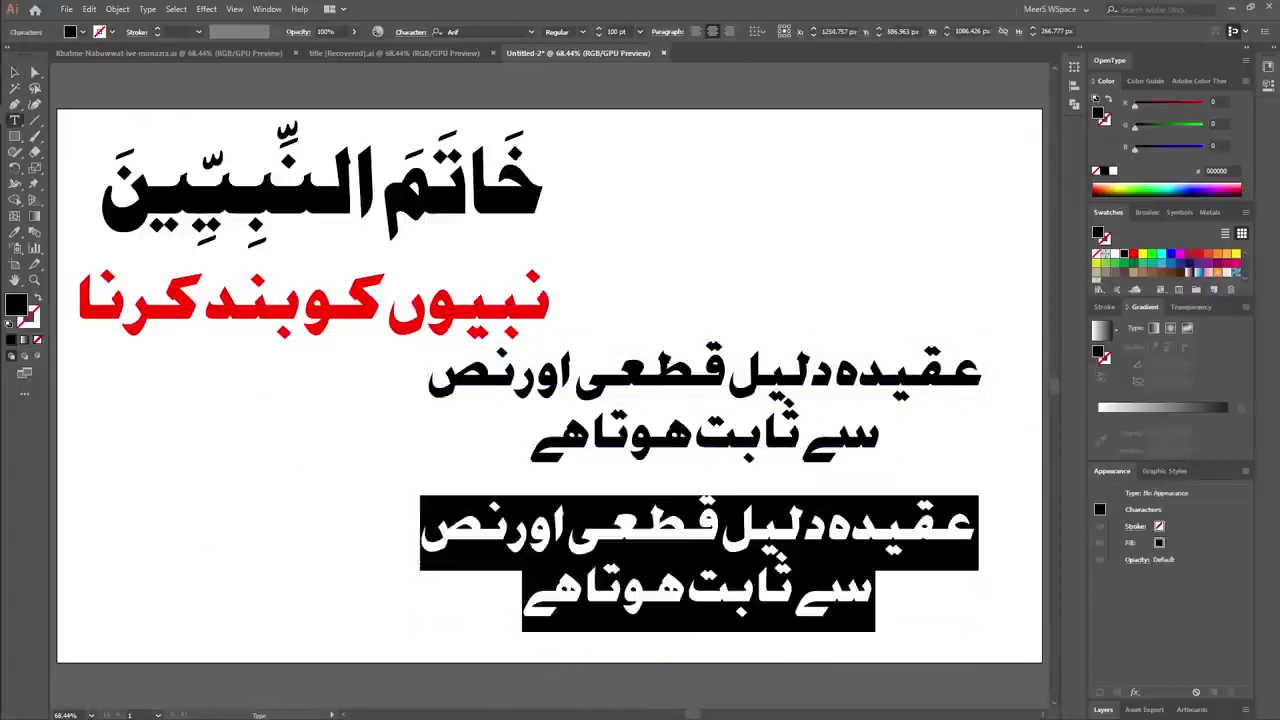
{"action": "type", "text": "نص کی تاویل"}
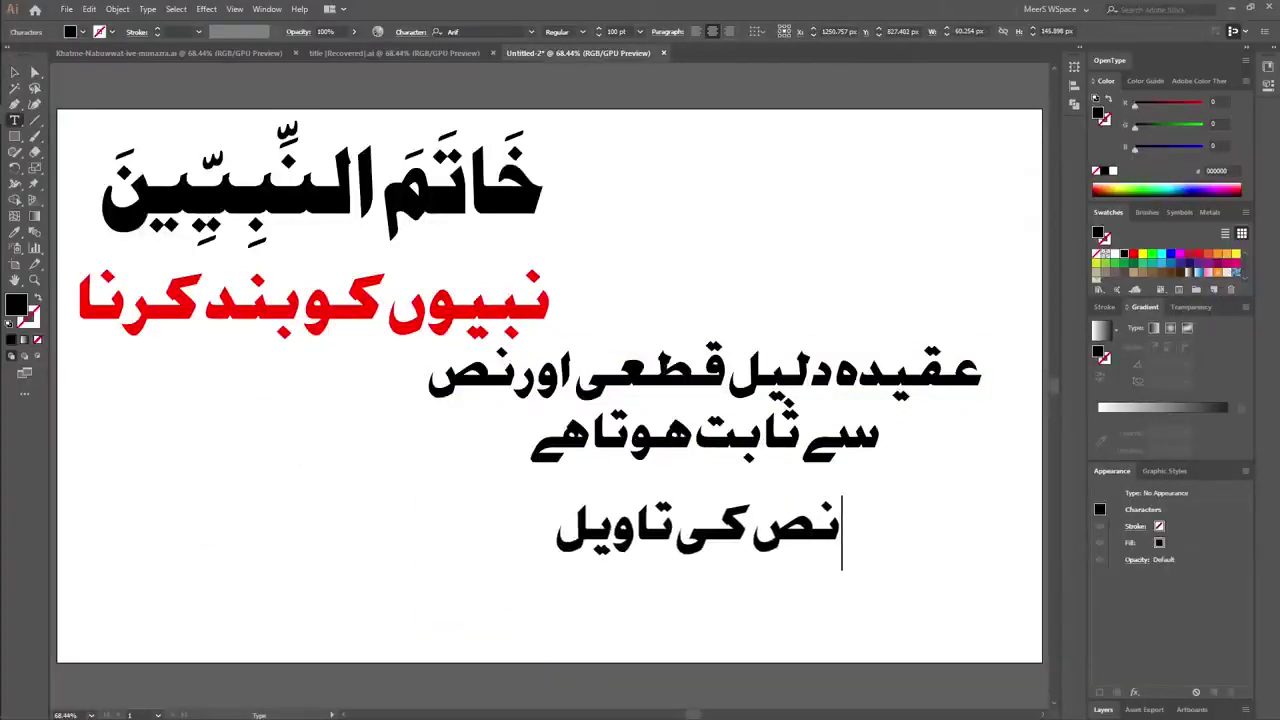
{"action": "type", "text": " بھی جائز نہیں"}
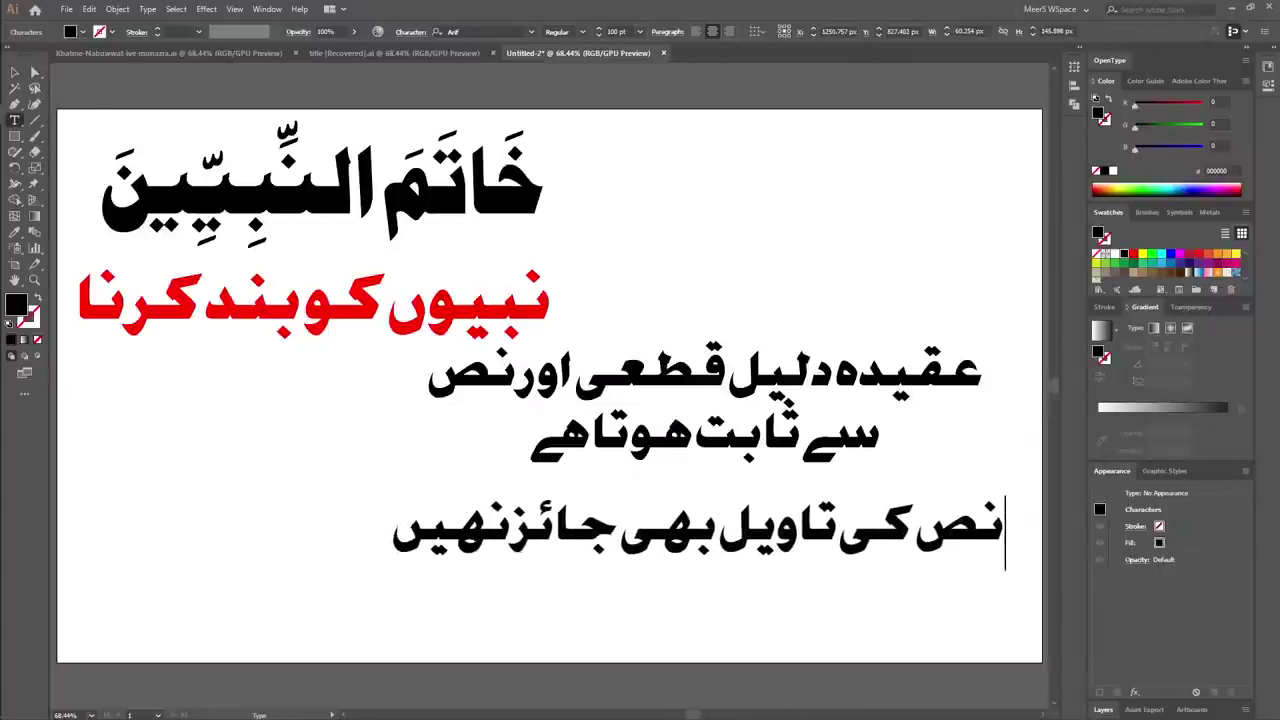
{"action": "type", "text": " تخصریص"}
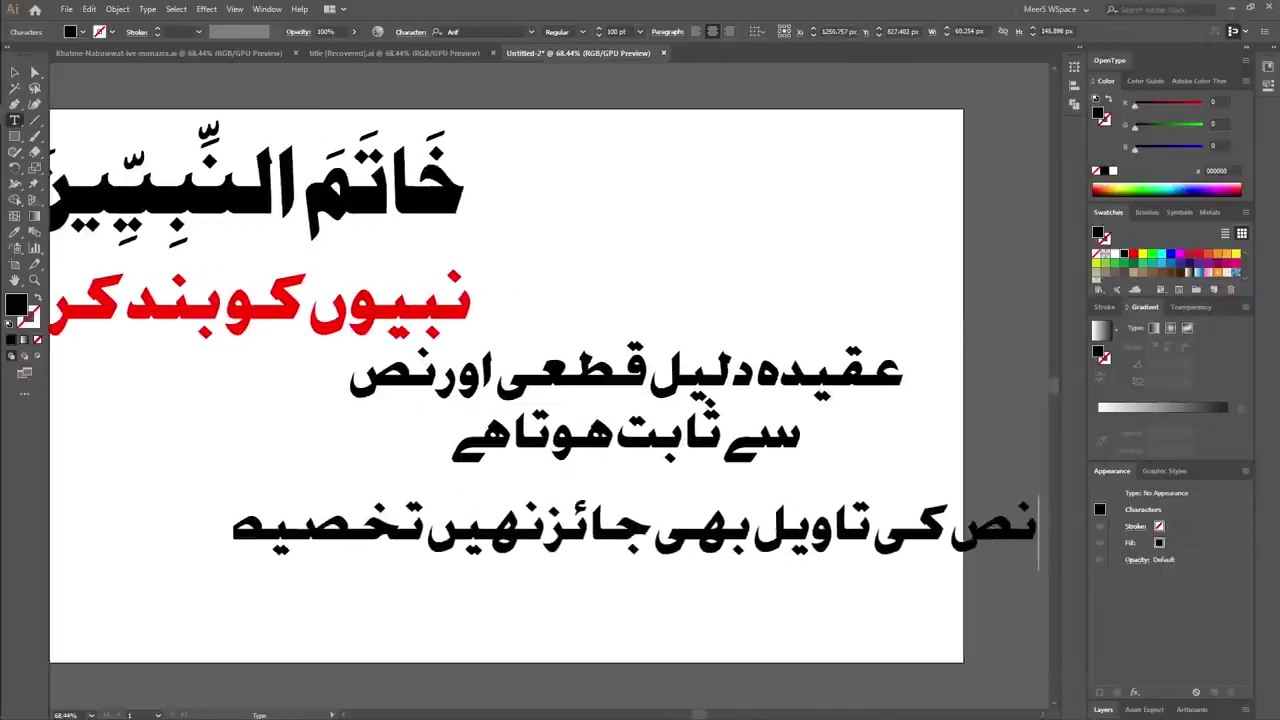
{"action": "type", "text": " بھی،ا"}
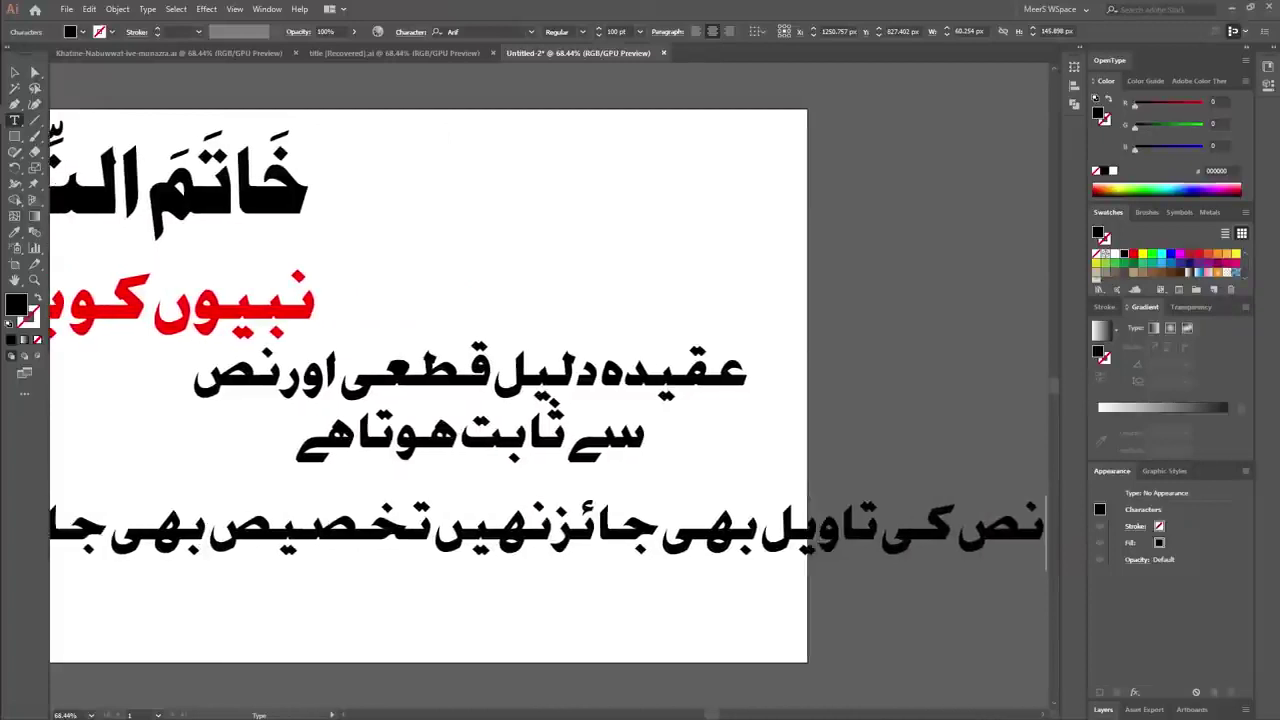
{"action": "left_click", "coordinate": [15, 72]}
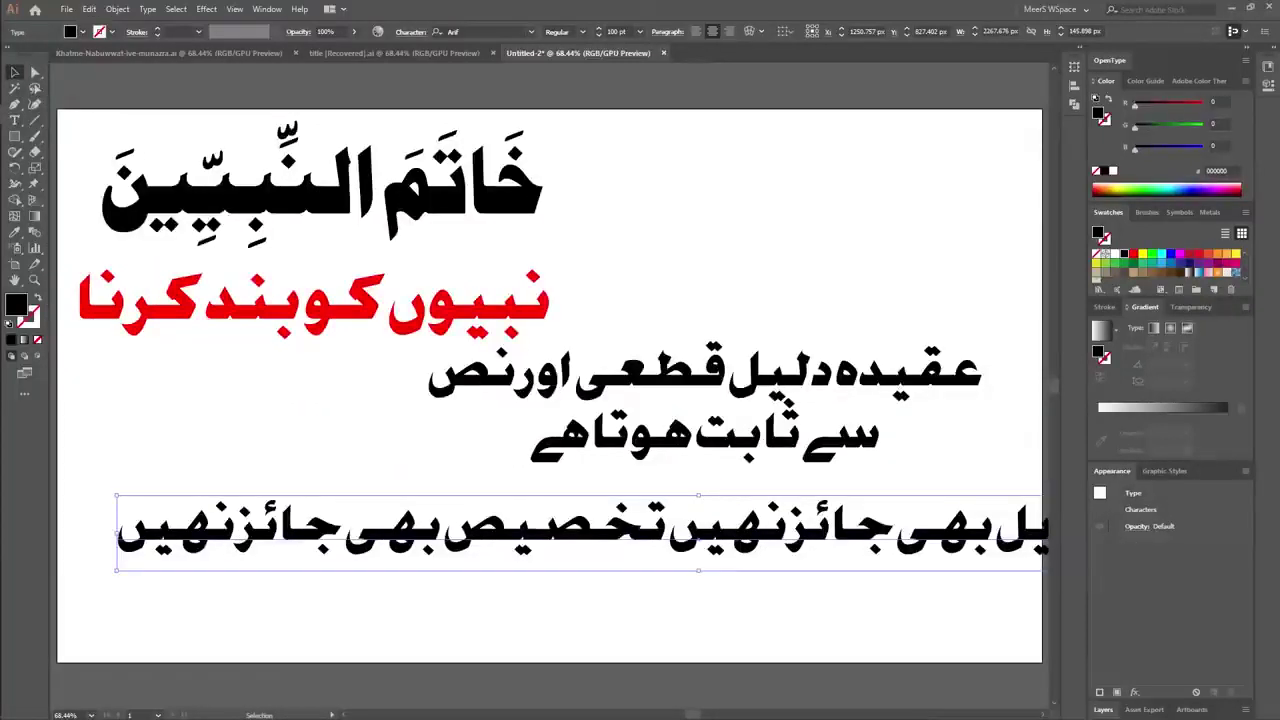
Resize the bottom Urdu line to 82 pt so it spans the page width.
{"action": "left_click_drag", "start_coordinate": [117, 570], "coordinate": [262, 545]}
{"action": "left_click_drag", "start_coordinate": [428, 540], "coordinate": [285, 535]}
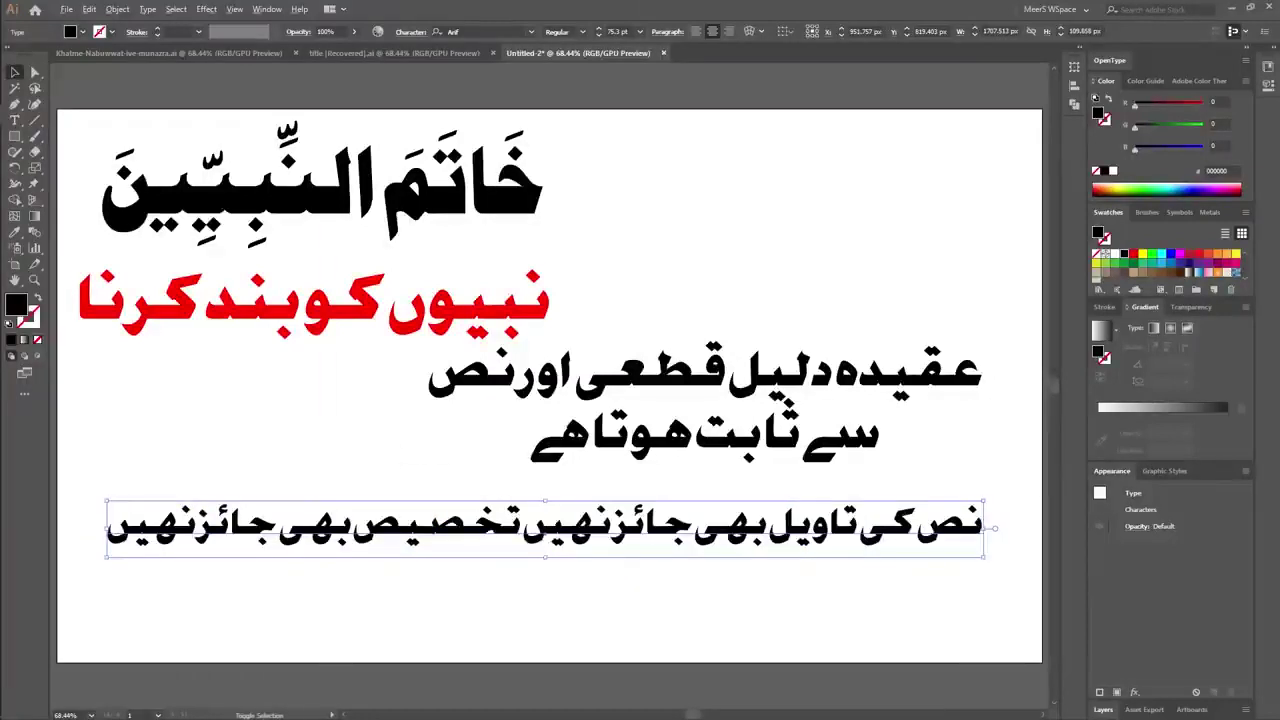
{"action": "left_click_drag", "start_coordinate": [107, 556], "coordinate": [66, 560]}
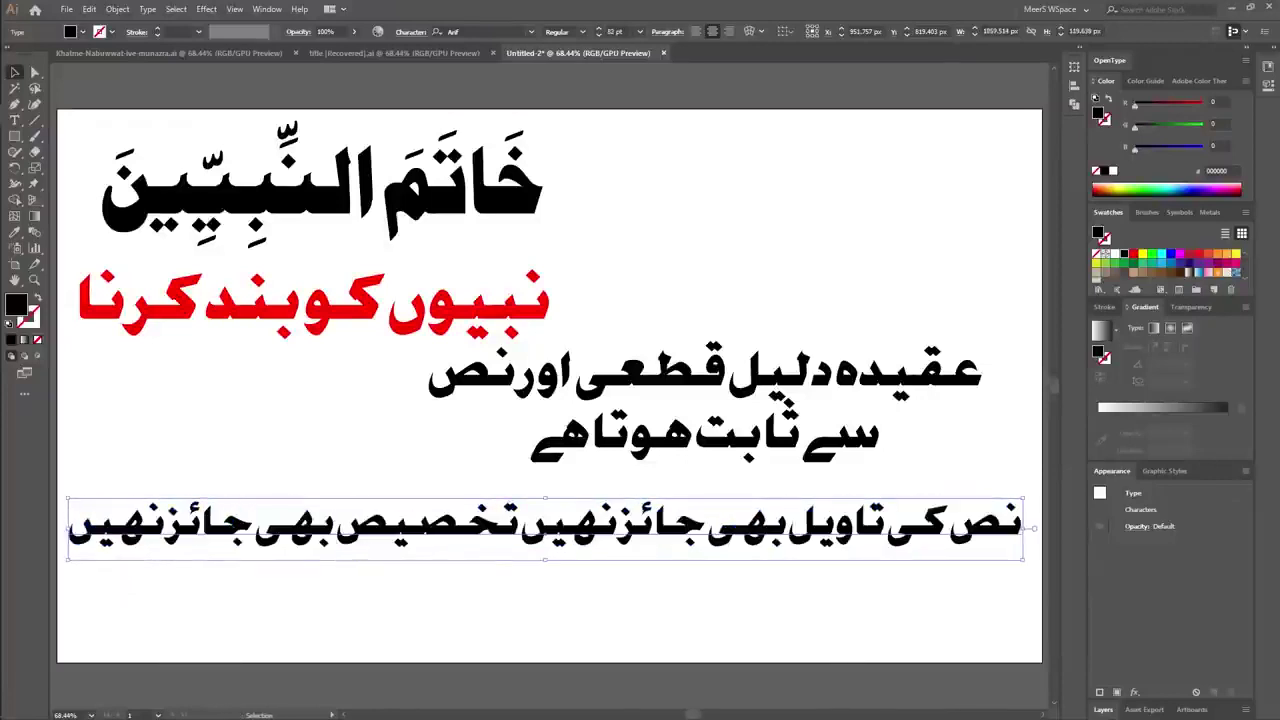
{"action": "key", "text": "ctrl+shift+a"}
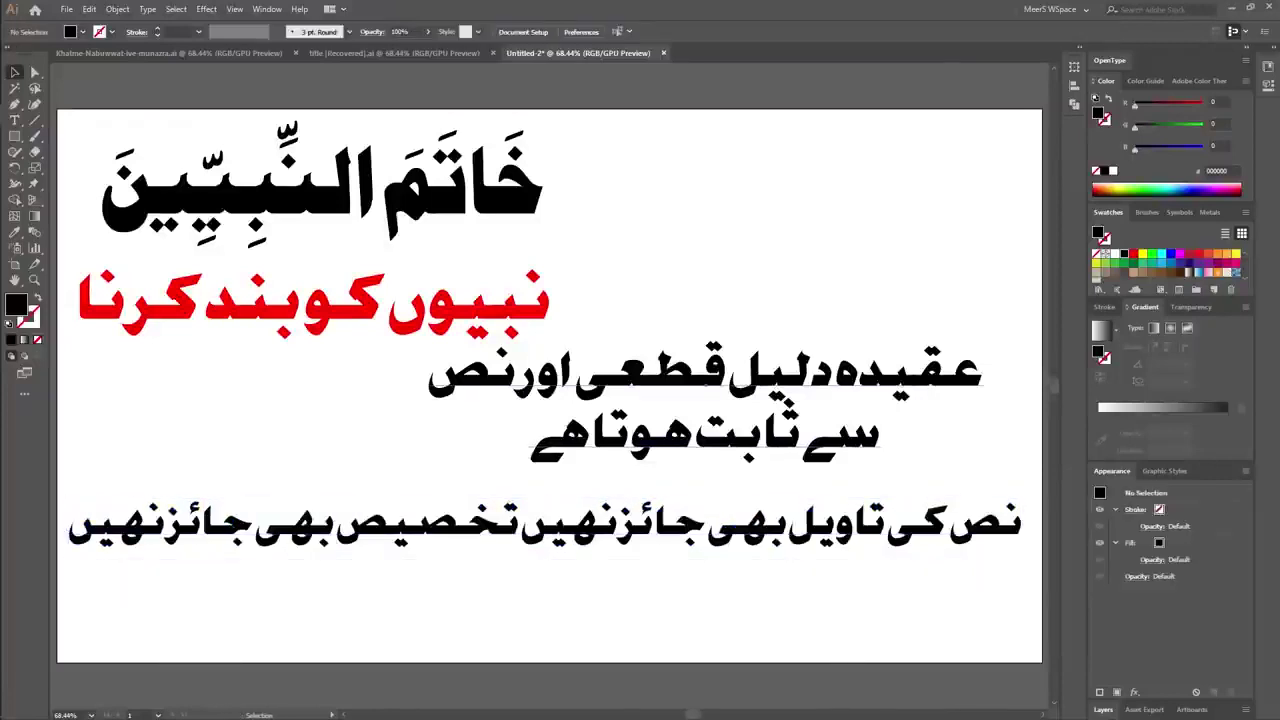
Place the two-line black text just above the bottom line and highlight the word تاویل.
{"action": "left_click", "coordinate": [705, 375]}
{"action": "left_click_drag", "start_coordinate": [705, 375], "coordinate": [719, 396]}
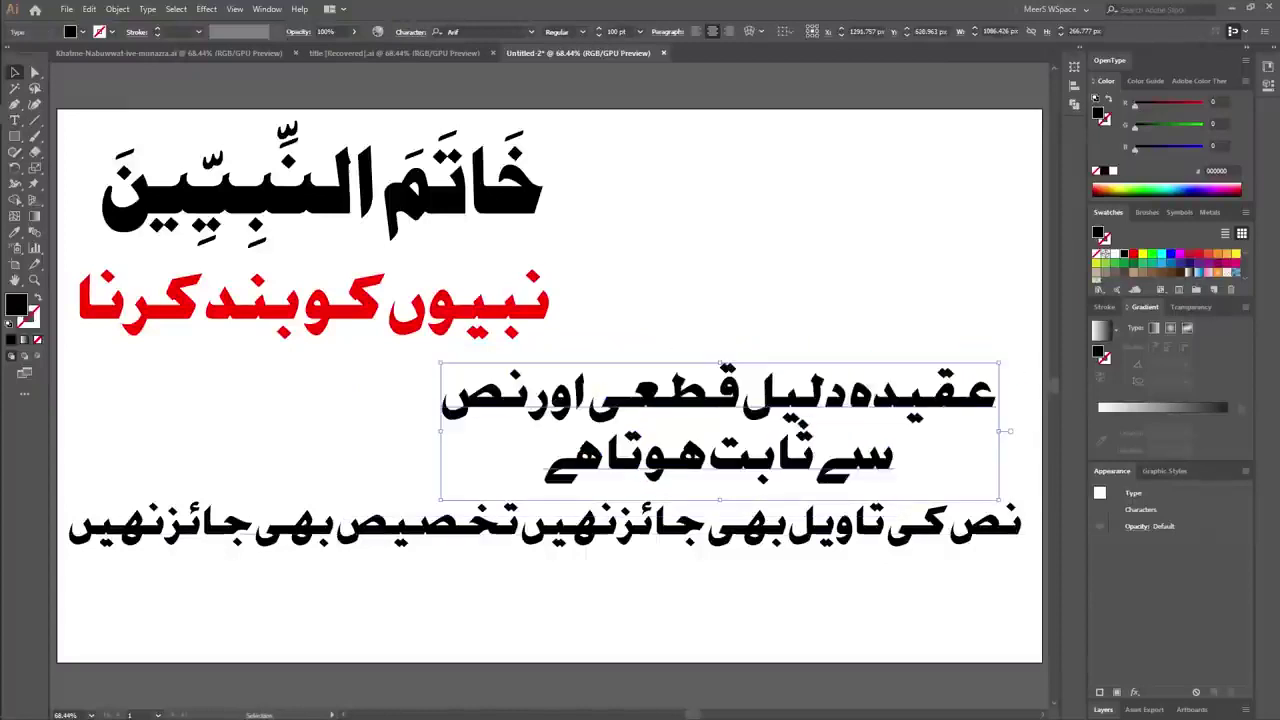
{"action": "left_click_drag", "start_coordinate": [527, 533], "coordinate": [527, 553]}
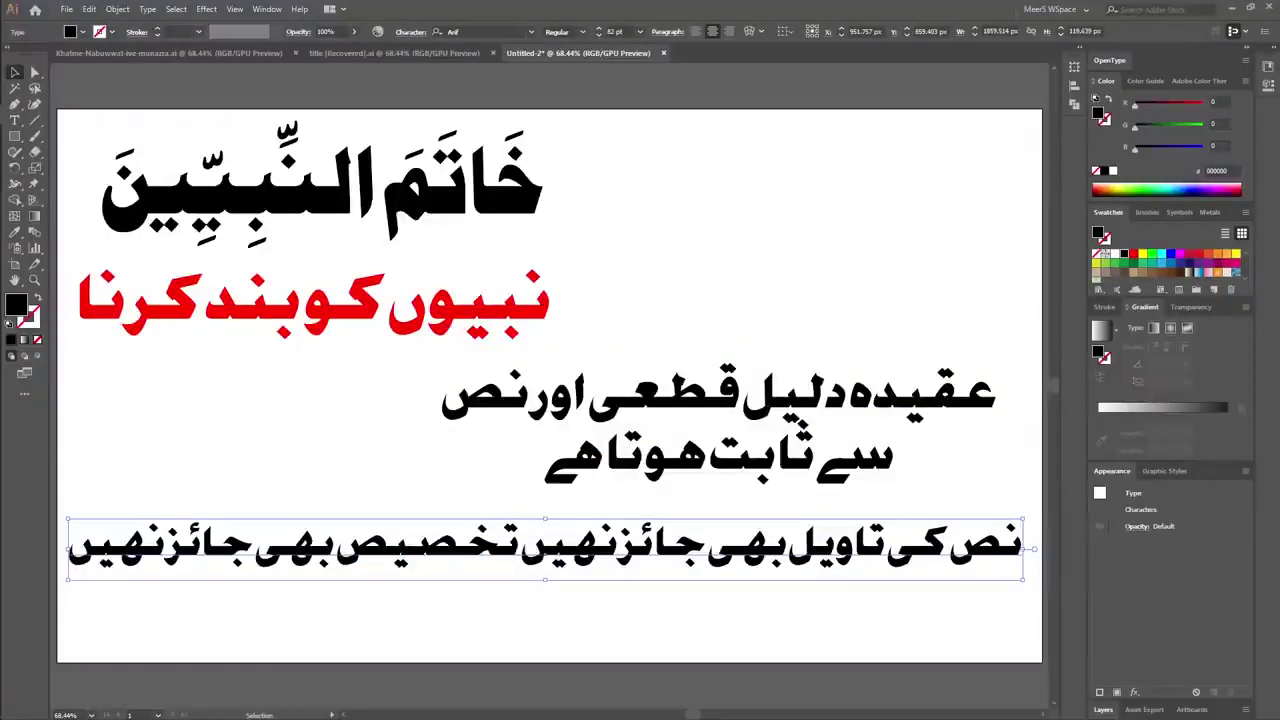
{"action": "key", "text": "t"}
{"action": "left_click_drag", "start_coordinate": [788, 548], "coordinate": [886, 548]}
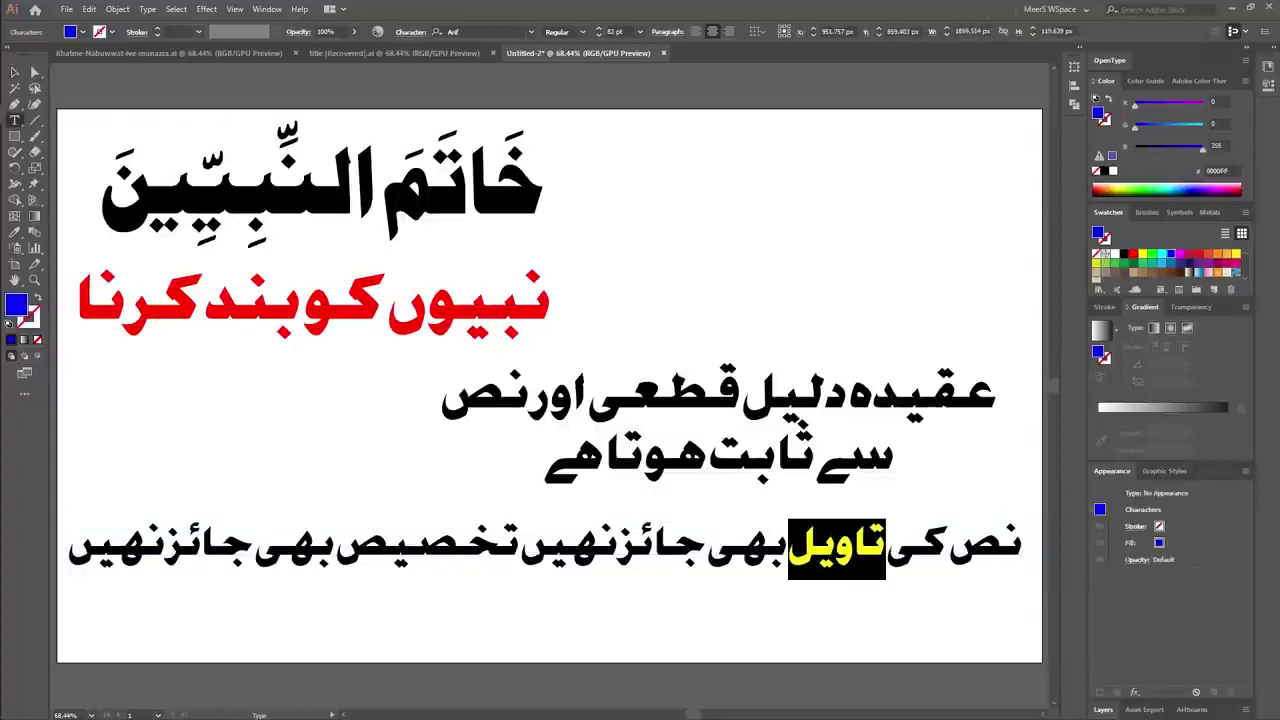
Make the words تاویل and تخصیص in the bottom line blue.
{"action": "left_click_drag", "start_coordinate": [522, 548], "coordinate": [336, 548]}
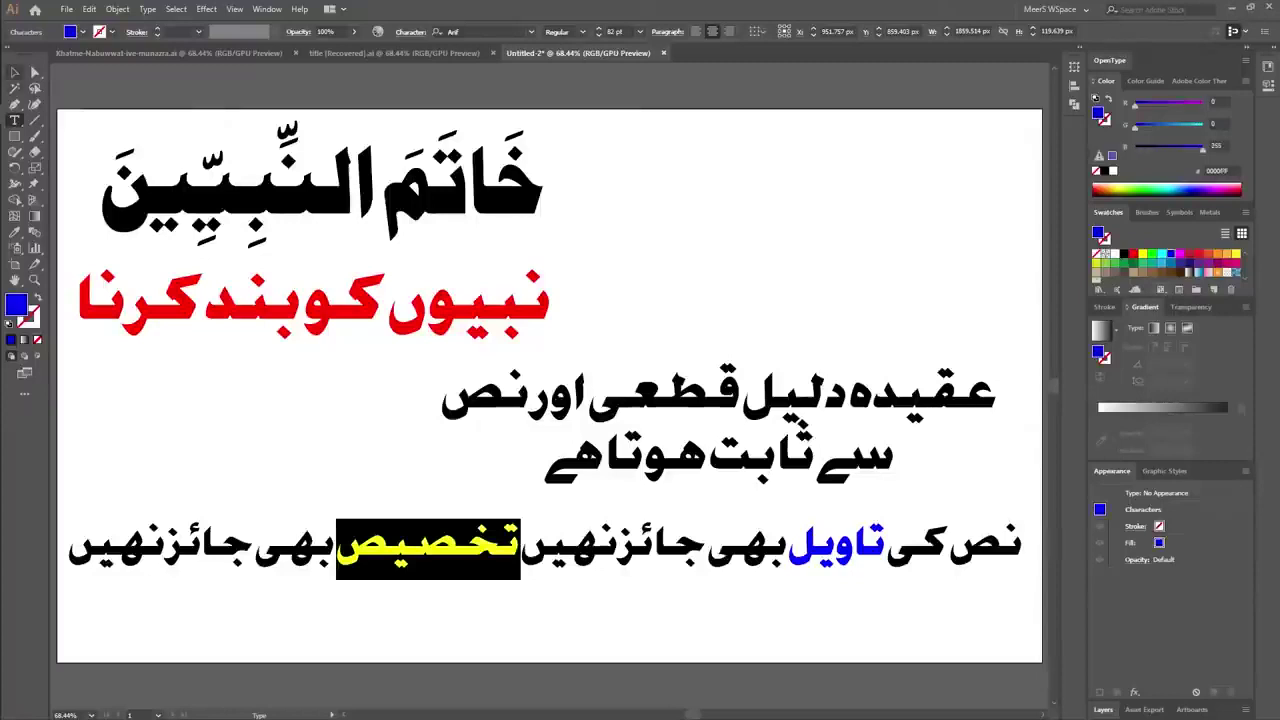
{"action": "left_click", "coordinate": [15, 72]}
{"action": "key", "text": "ctrl+shift+a"}
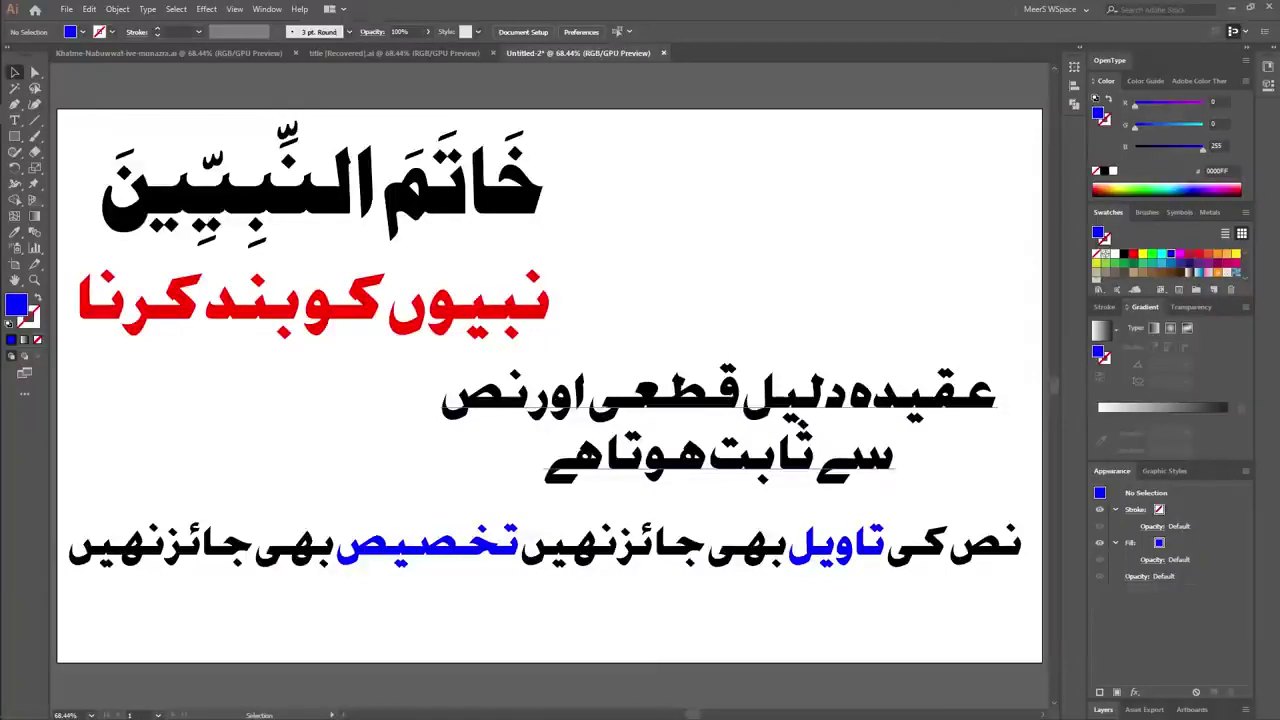
Start a new text object at the top right with Urdu keyboard input.
{"action": "left_click_drag", "start_coordinate": [576, 166], "coordinate": [530, 292]}
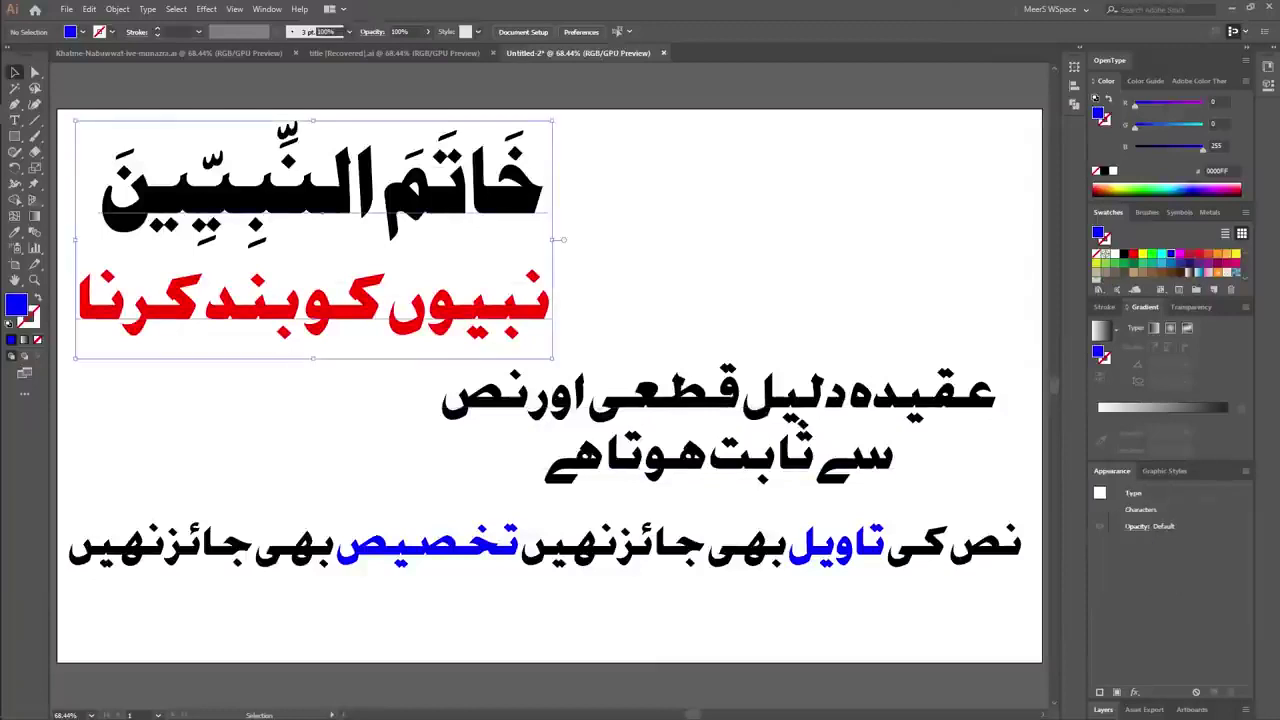
{"action": "key", "text": "ctrl+shift+a"}
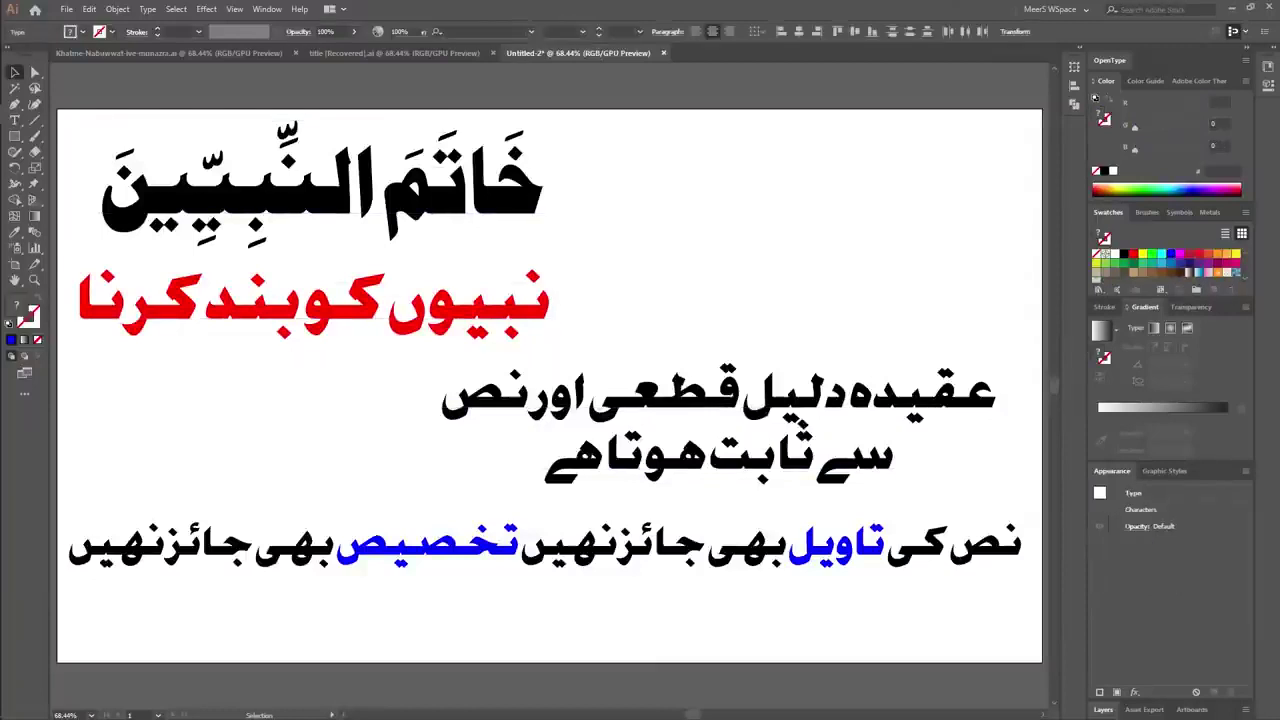
{"action": "key", "text": "t"}
{"action": "left_click", "coordinate": [781, 160]}
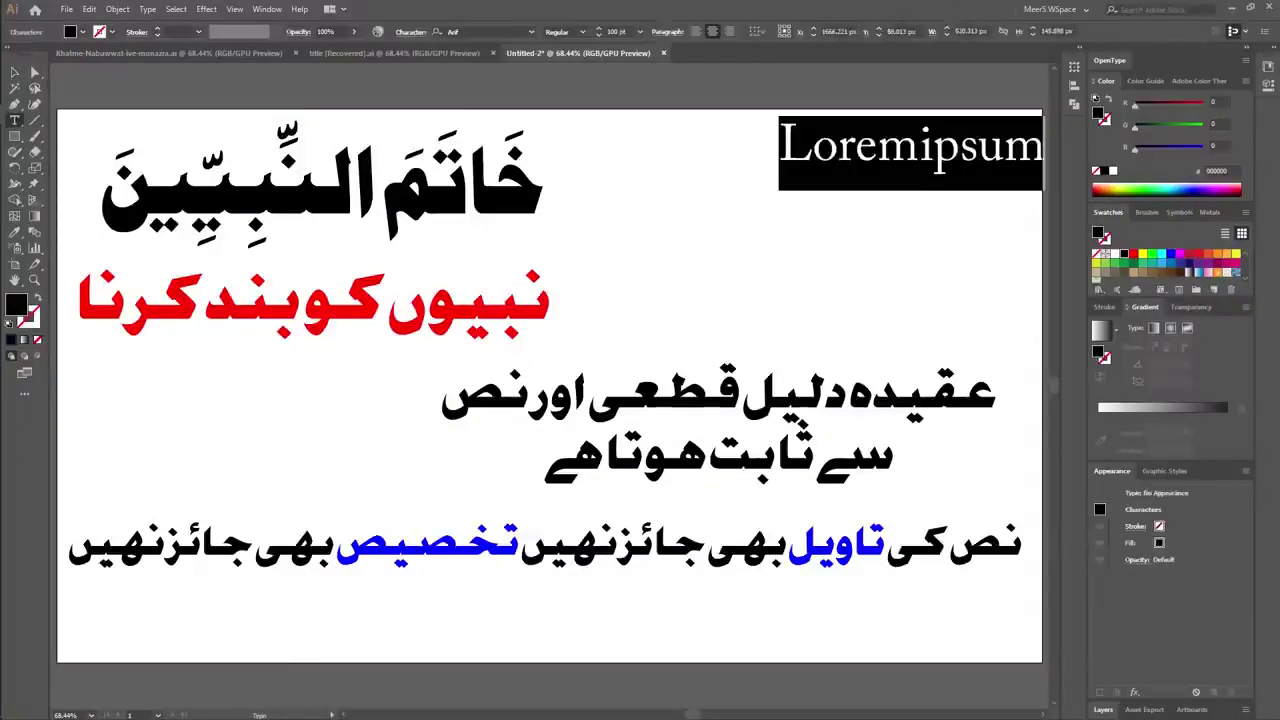
{"action": "key", "text": "super+space"}
{"action": "key", "text": "super+space"}
{"action": "key", "text": "super+space"}
{"action": "key", "text": "super+space"}
{"action": "key", "text": "super+space"}
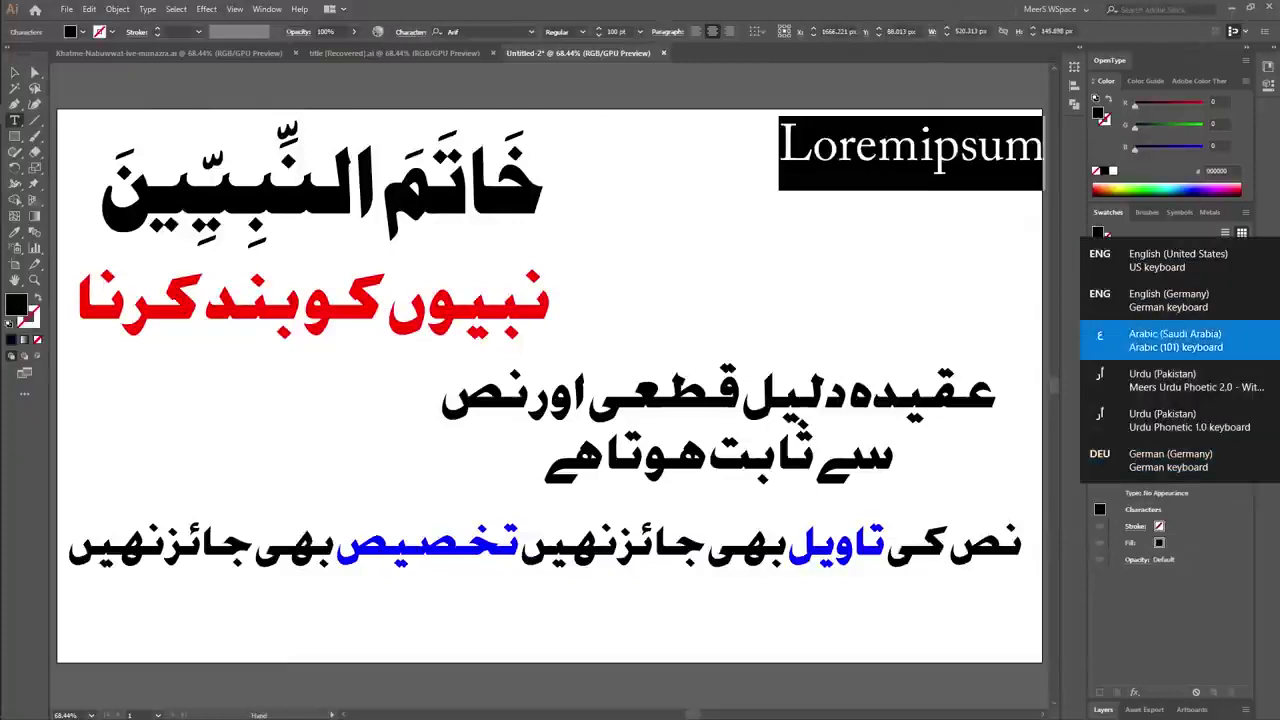
Type 'عیسیٰ کی آمد کا انکار لازمی' over two lines and move it toward the artboard centre.
{"action": "type", "text": "عیسیؑ"}
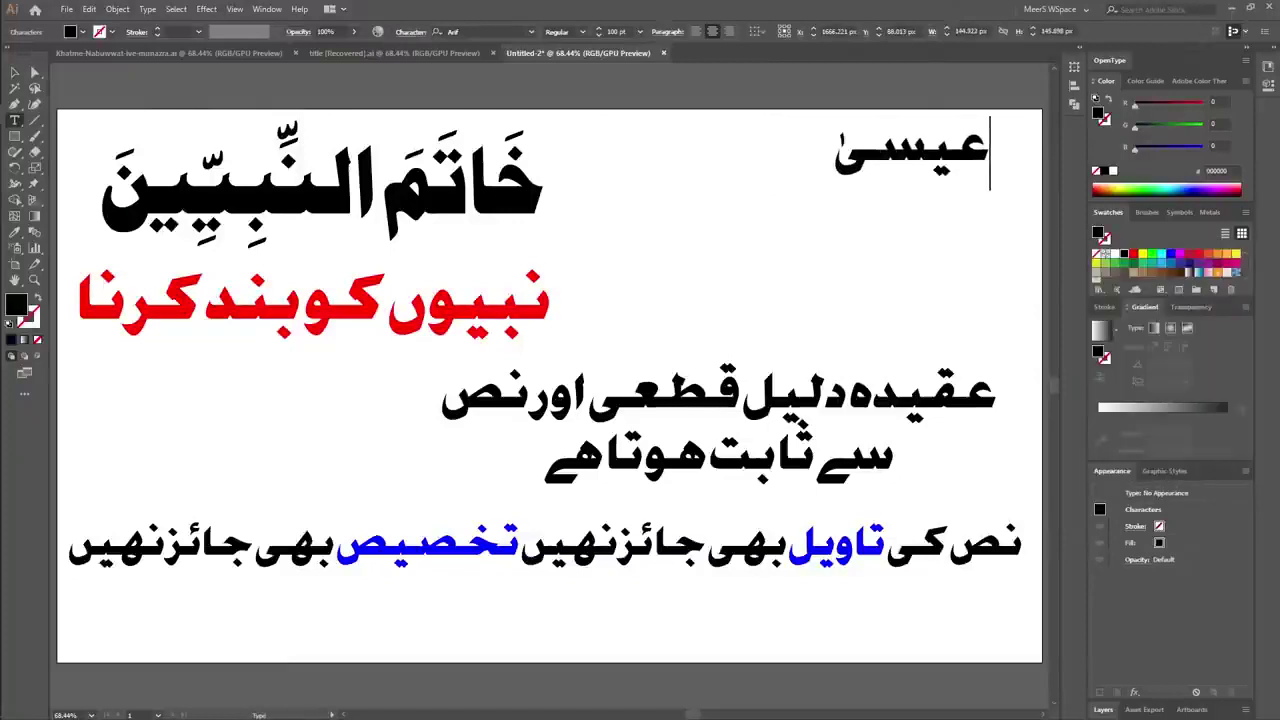
{"action": "type", "text": " کی"}
{"action": "key", "text": "BackSpace"}
{"action": "key", "text": "BackSpace"}
{"action": "key", "text": "BackSpace"}
{"action": "key", "text": "BackSpace"}
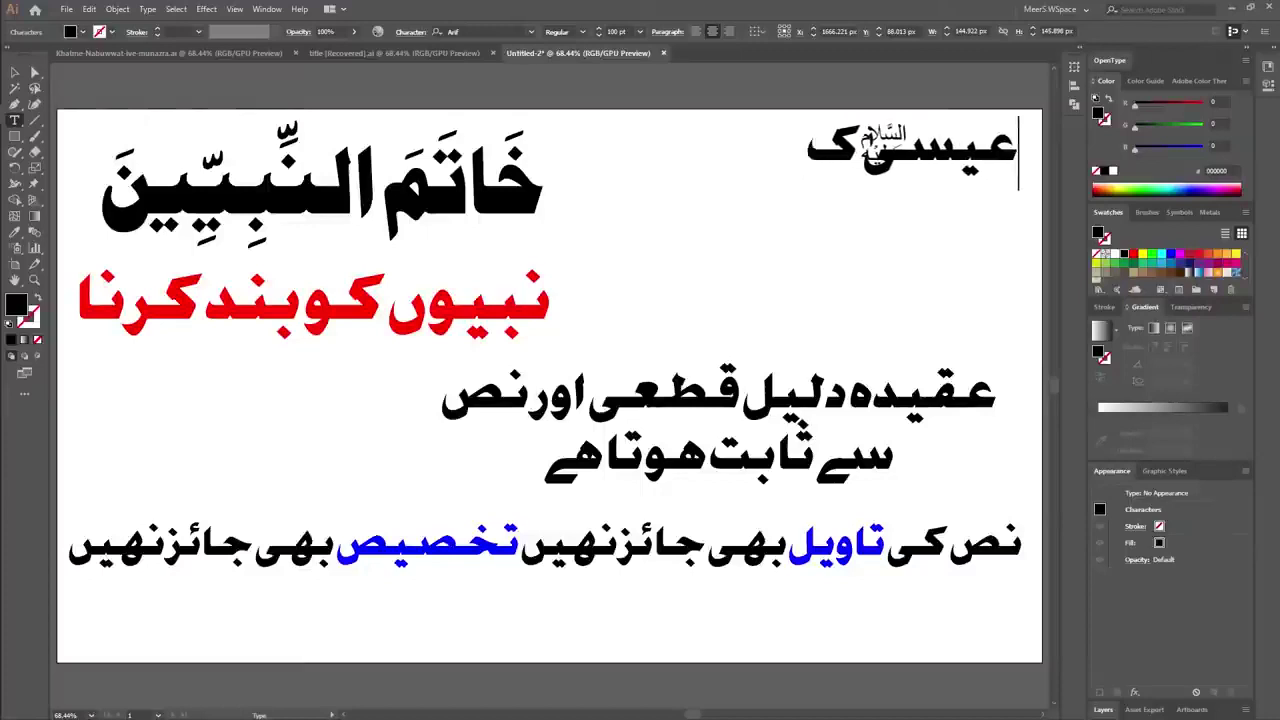
{"action": "type", "text": "ؑ"}
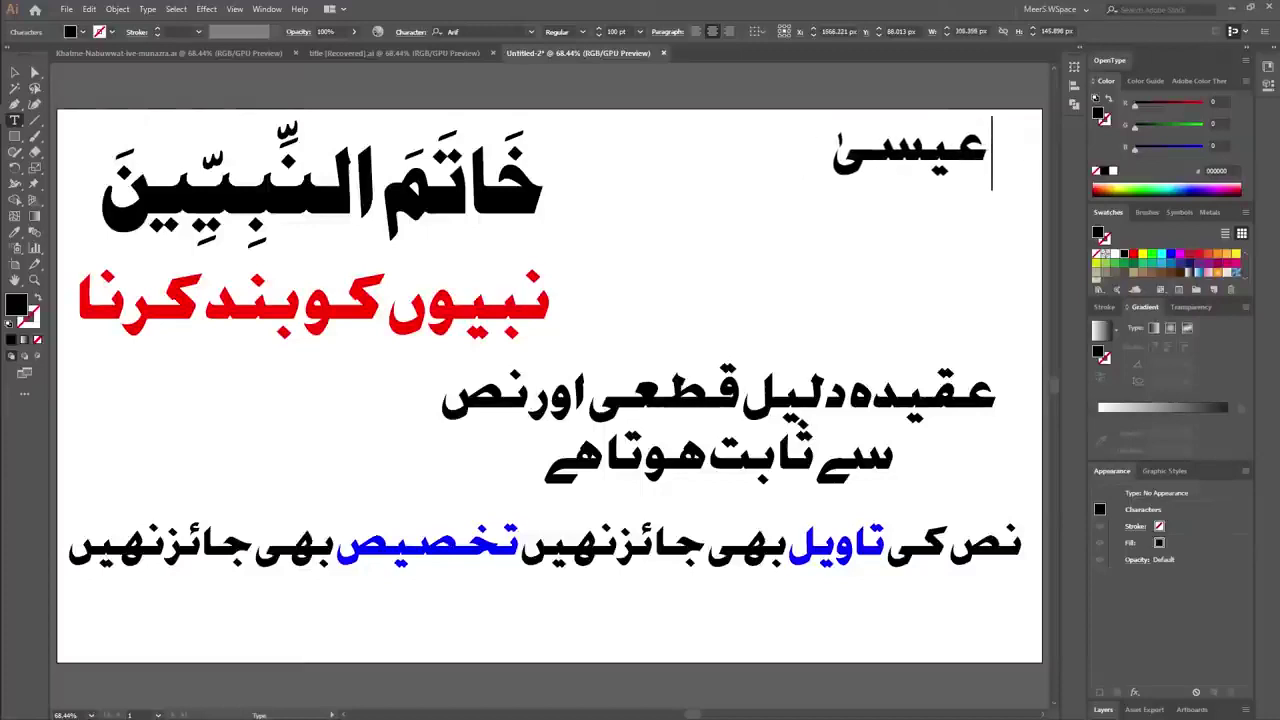
{"action": "type", "text": "﵇"}
{"action": "key", "text": "BackSpace"}
{"action": "type", "text": "﵇ کی ا"}
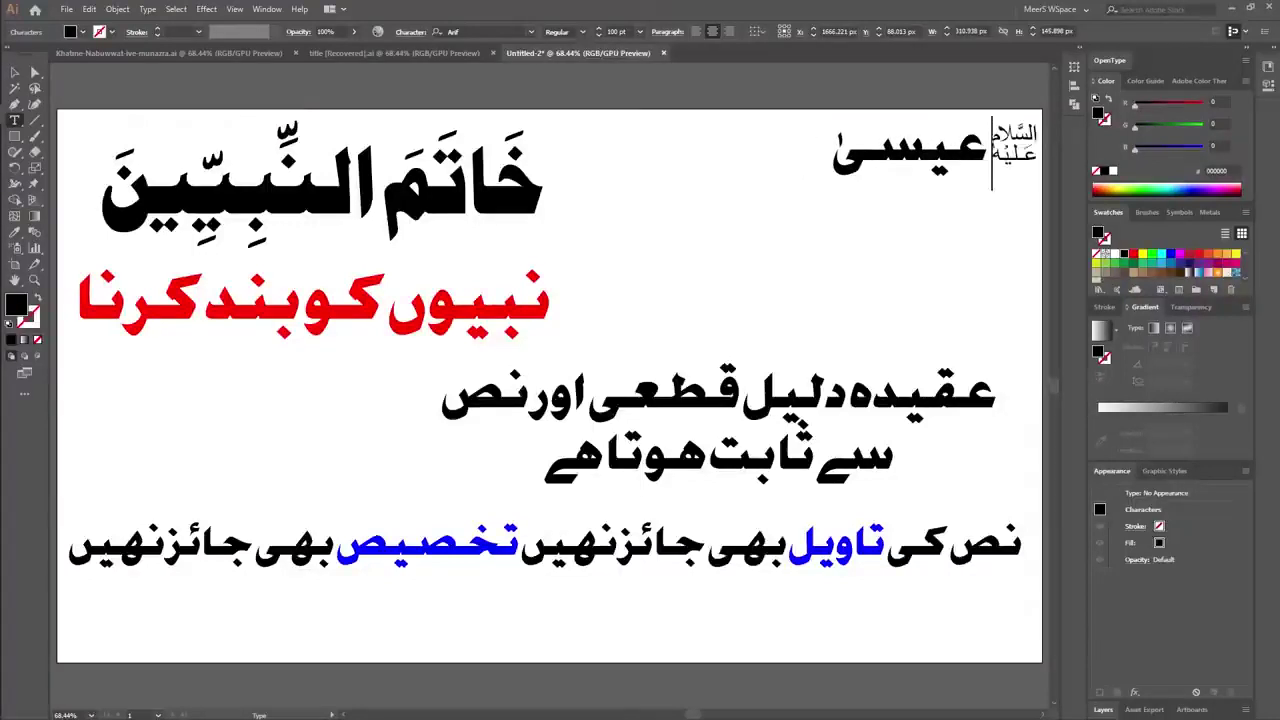
{"action": "key", "text": "BackSpace"}
{"action": "key", "text": "BackSpace"}
{"action": "key", "text": "BackSpace"}
{"action": "key", "text": "BackSpace"}
{"action": "key", "text": "BackSpace"}
{"action": "key", "text": "BackSpace"}
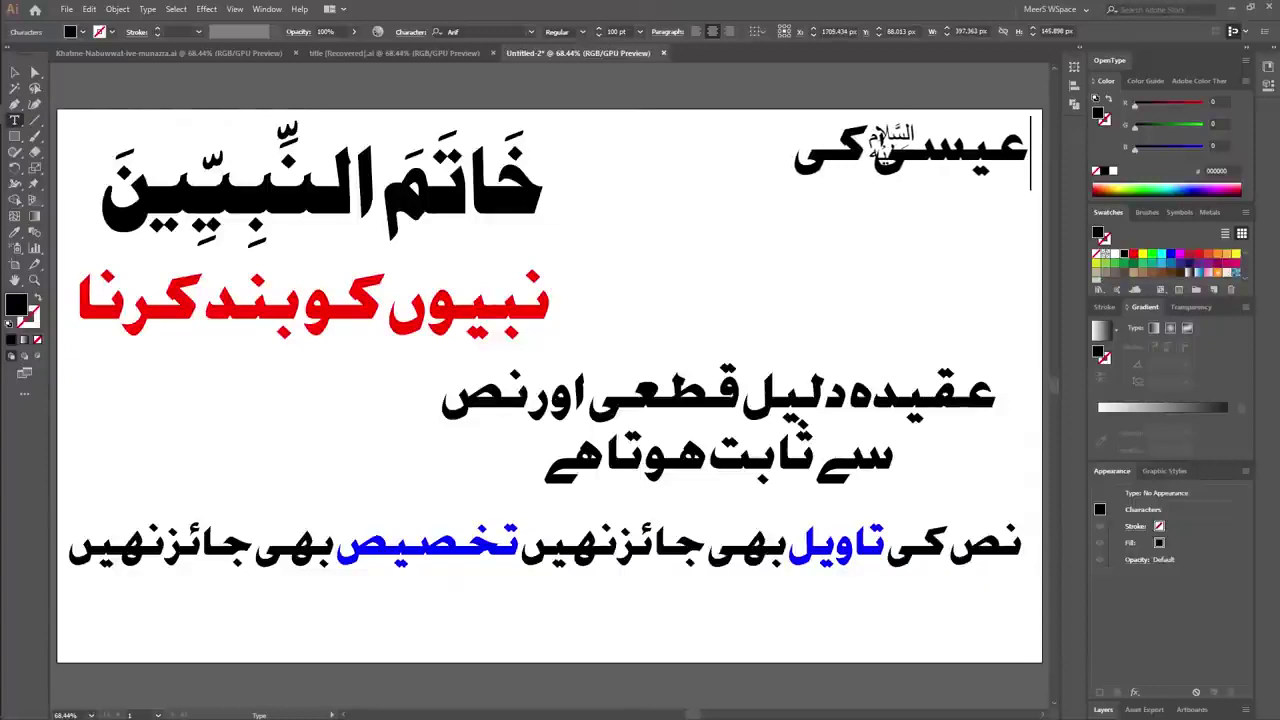
{"action": "type", "text": "کی آمد کا "}
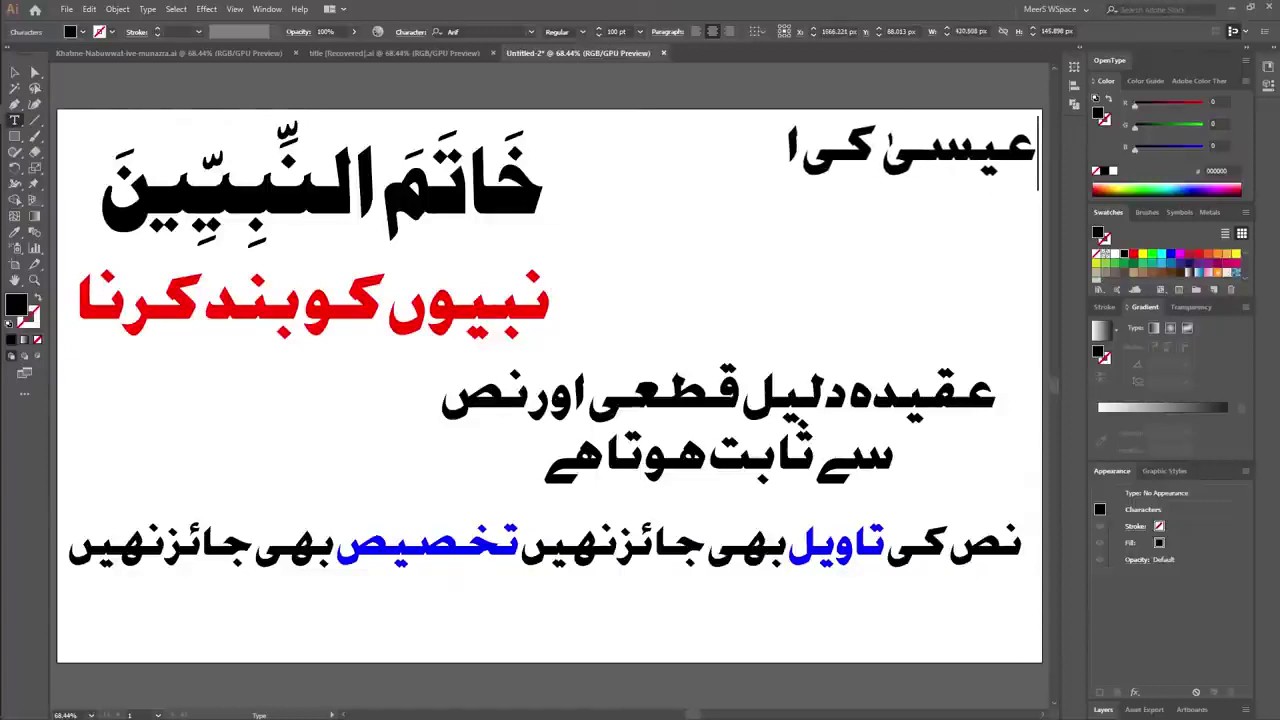
{"action": "type", "text": "انکار لازمی"}
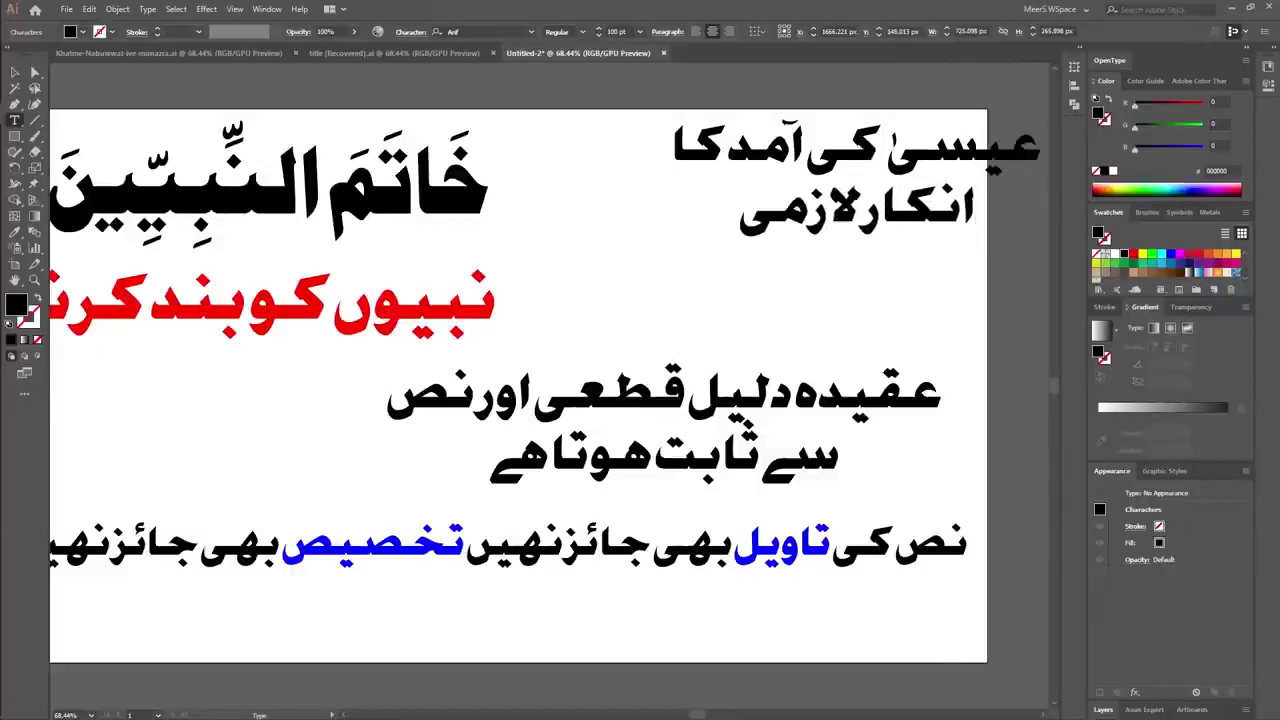
{"action": "key", "text": "Escape"}
{"action": "left_click_drag", "start_coordinate": [857, 184], "coordinate": [741, 238]}
Fill 'عیسیٰ کی آمد کا انکار لازمی' dark green after trying red and magenta.
{"action": "left_click", "coordinate": [1199, 254]}
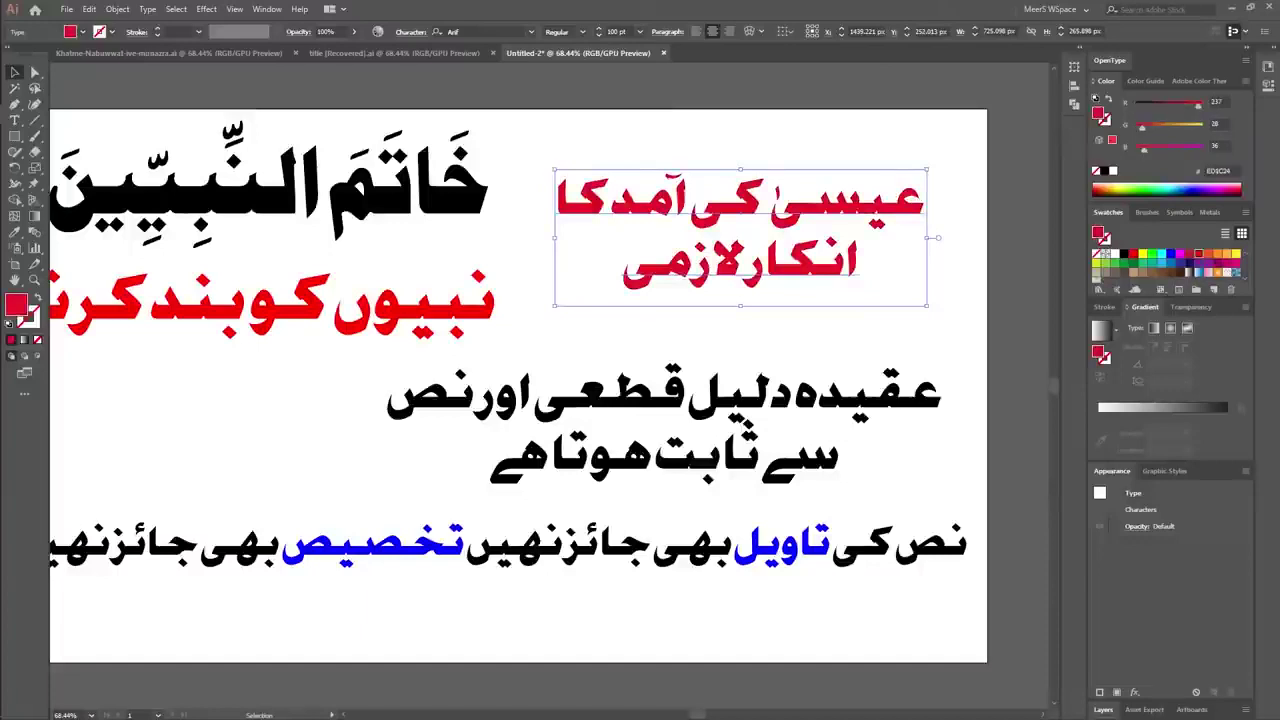
{"action": "left_click", "coordinate": [1236, 264]}
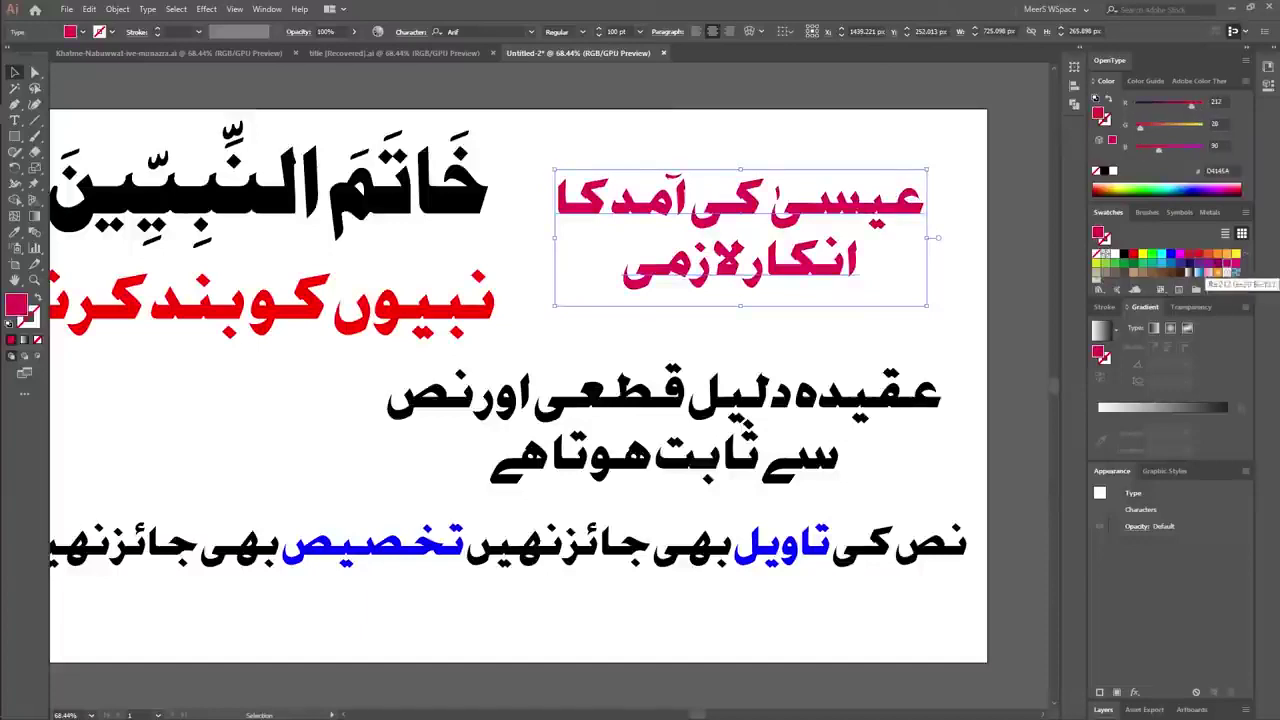
{"action": "left_click", "coordinate": [1133, 263]}
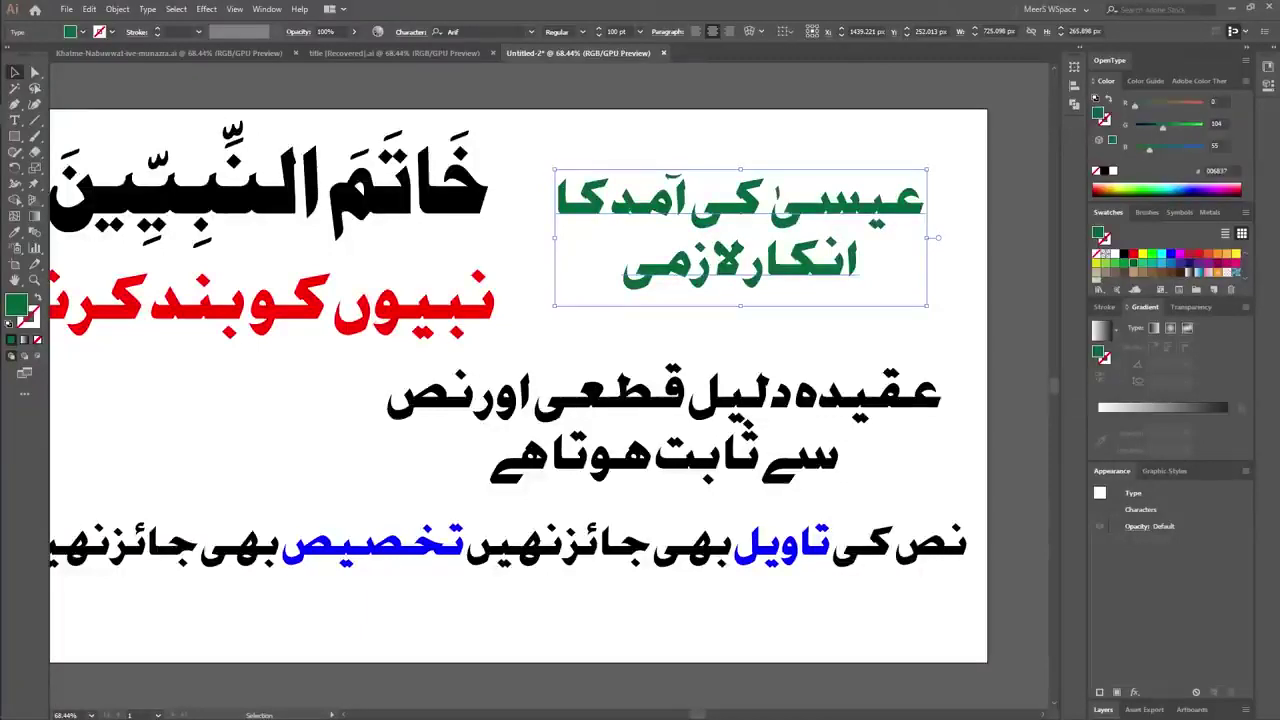
{"action": "key", "text": "ctrl+shift+a"}
{"action": "key", "text": "a"}
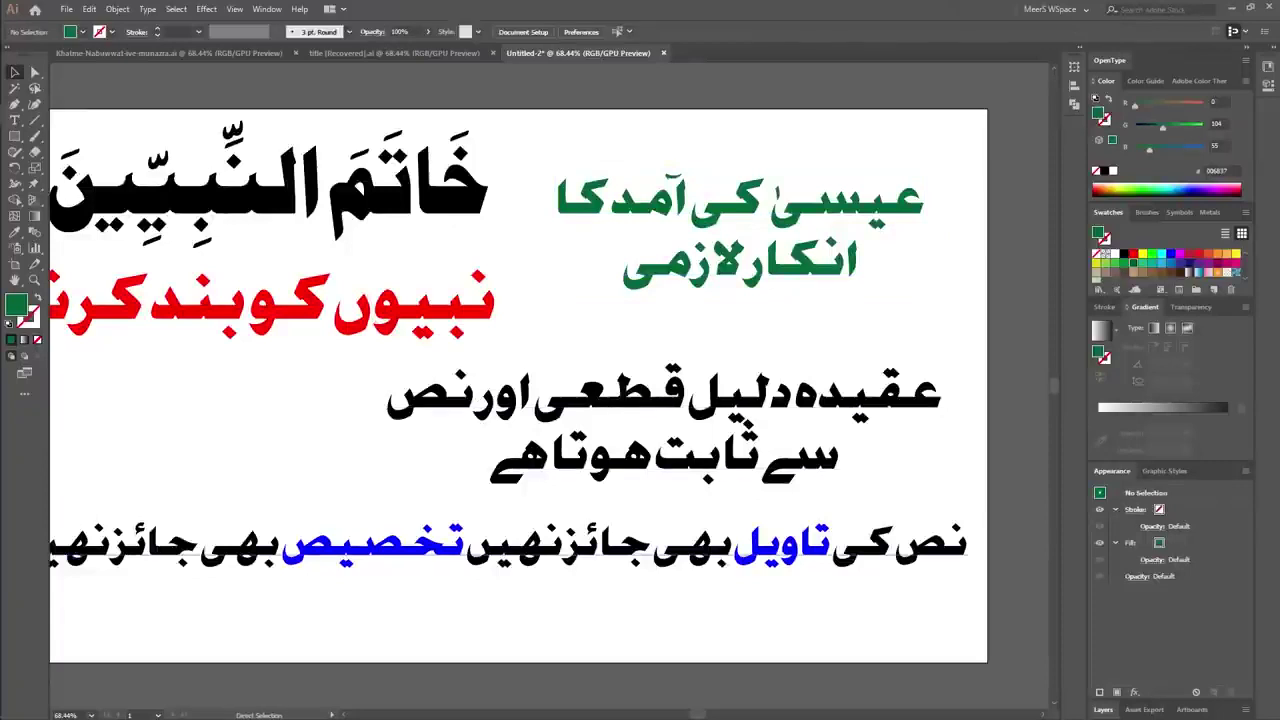
{"action": "scroll", "coordinate": [550, 385], "scroll_direction": "left", "scroll_amount": 2}
{"action": "key", "text": "v"}
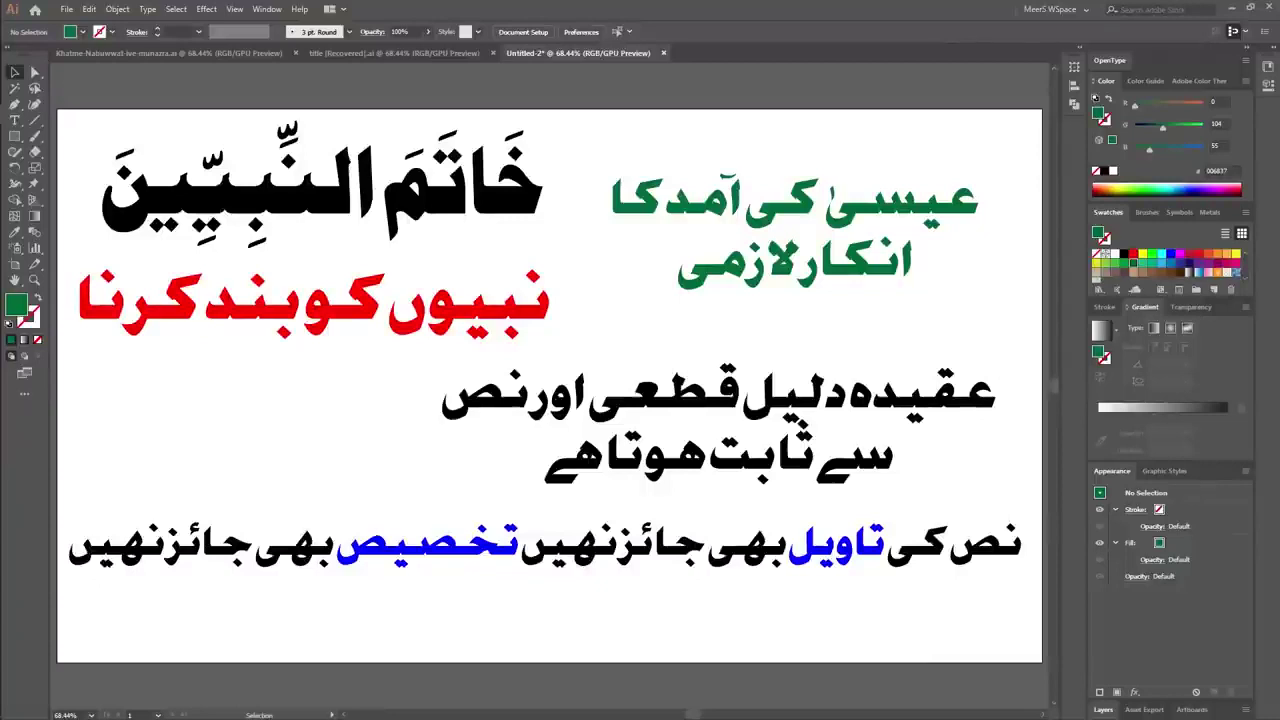
Reduce the bottom Urdu line to 62 pt.
{"action": "left_click", "coordinate": [700, 455]}
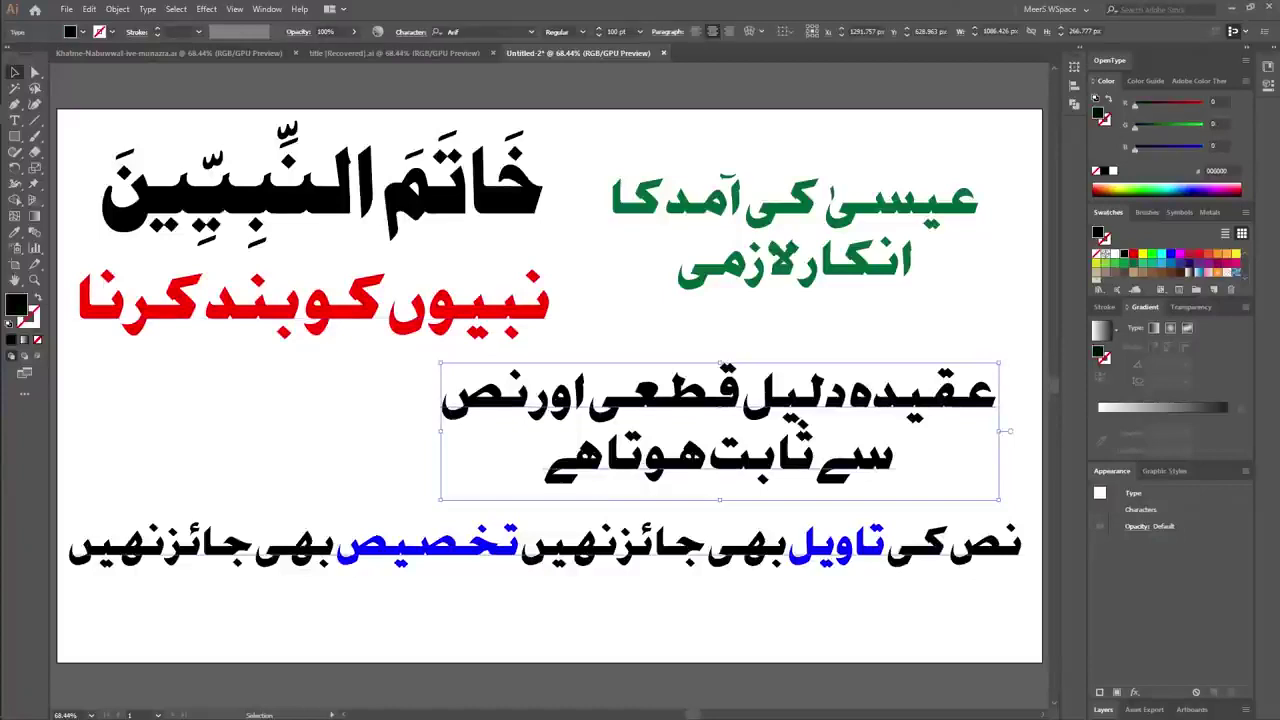
{"action": "left_click", "coordinate": [540, 548]}
{"action": "key", "text": "ctrl+shift+comma"}
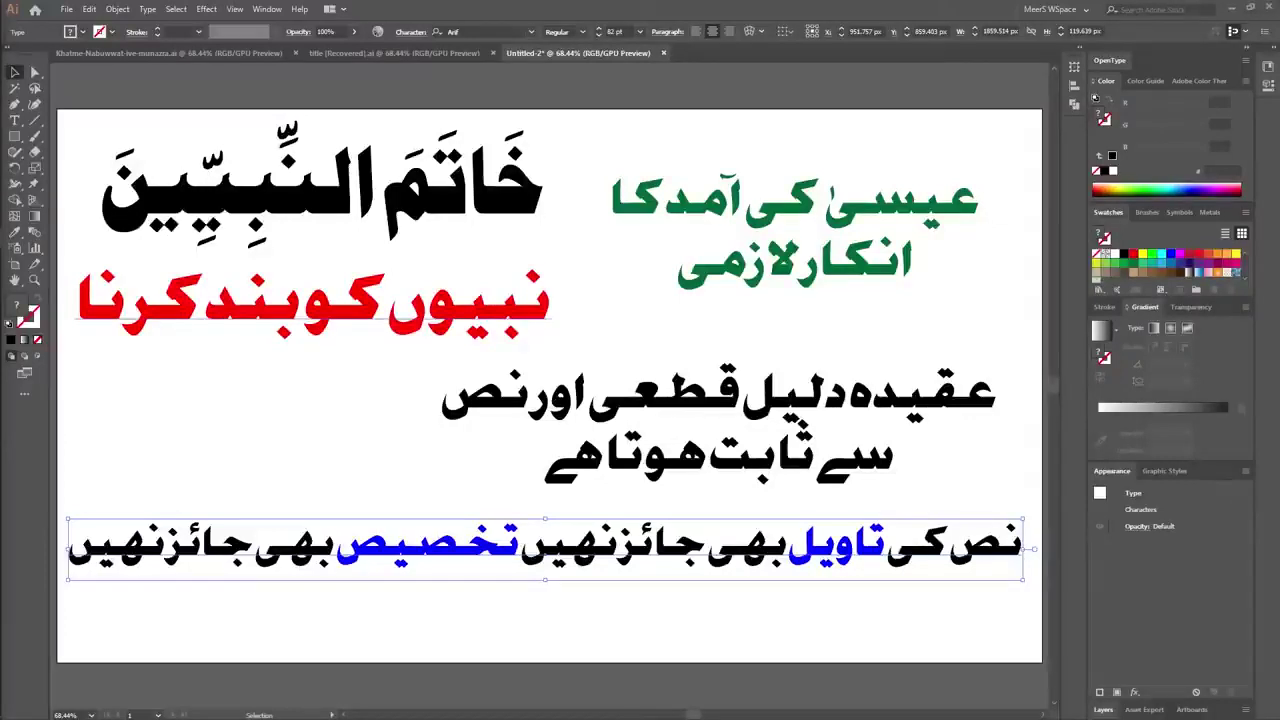
Nudge the red Urdu line right and up and the black two-liner down, then deselect everything.
{"action": "left_click_drag", "start_coordinate": [420, 305], "coordinate": [432, 305]}
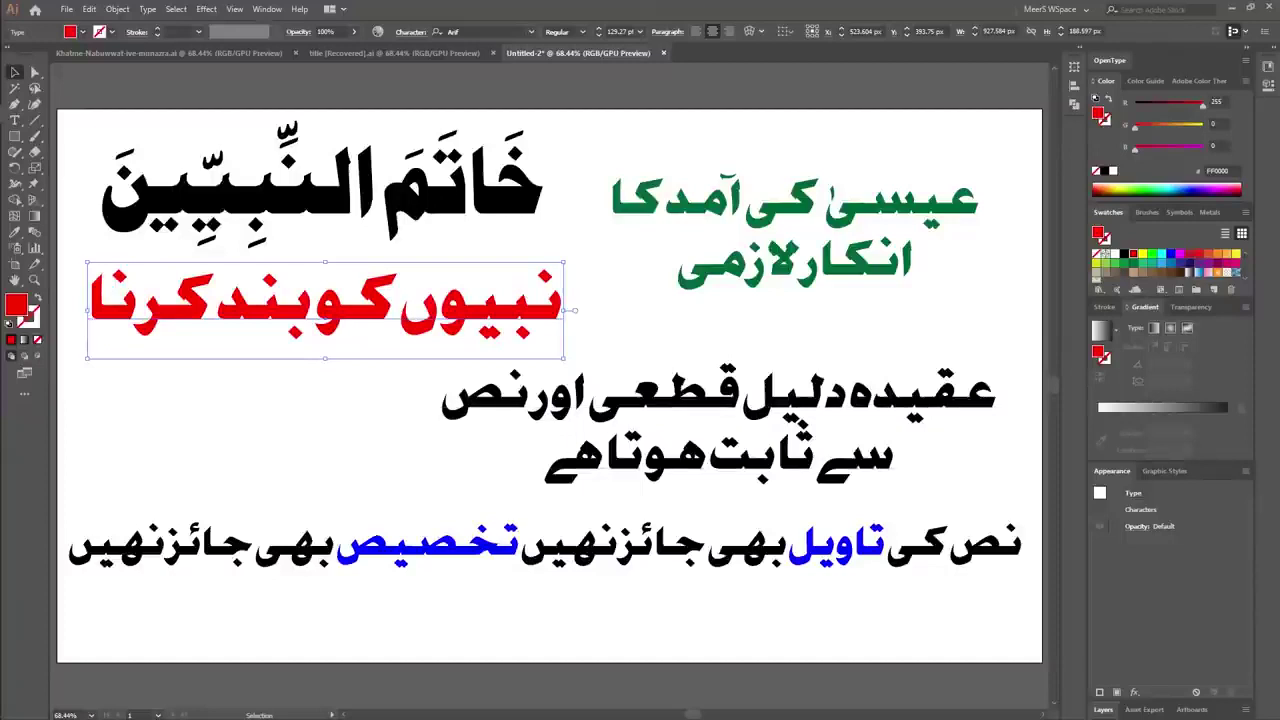
{"action": "key", "text": "shift+Up"}
{"action": "key", "text": "shift+Up"}
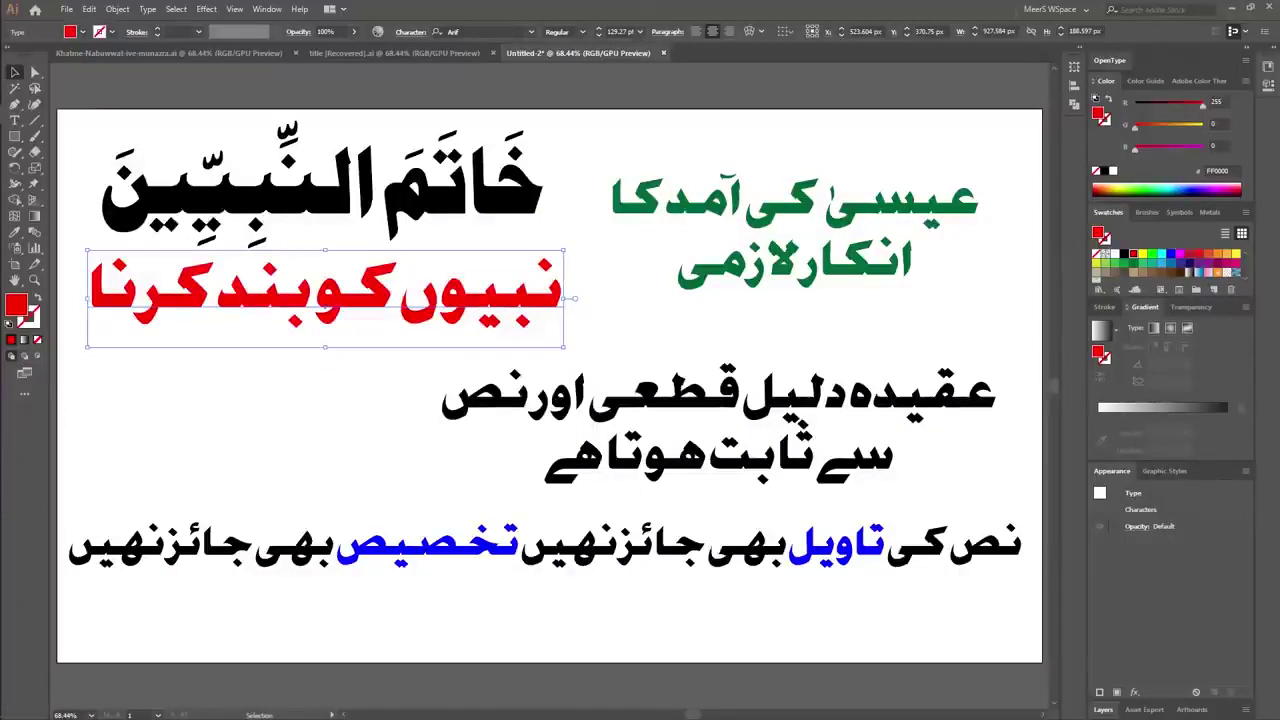
{"action": "left_click", "coordinate": [700, 395]}
{"action": "key", "text": "shift+Down"}
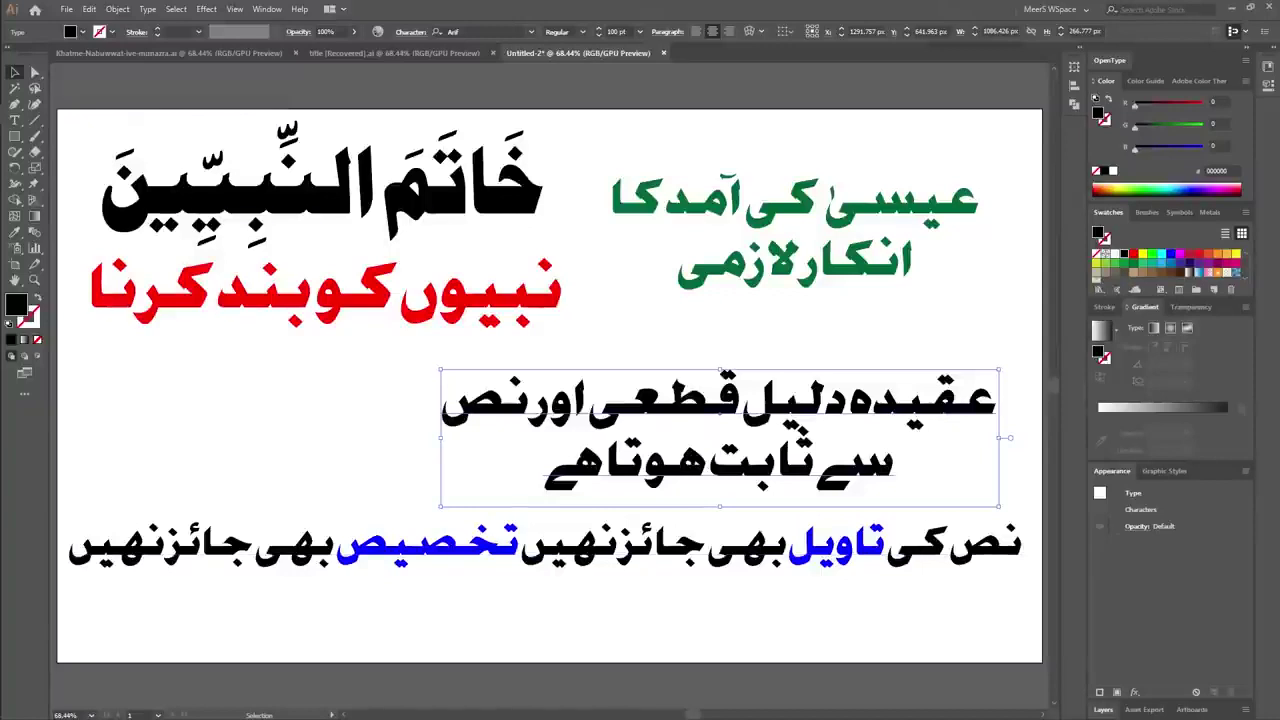
{"action": "left_click", "coordinate": [325, 200]}
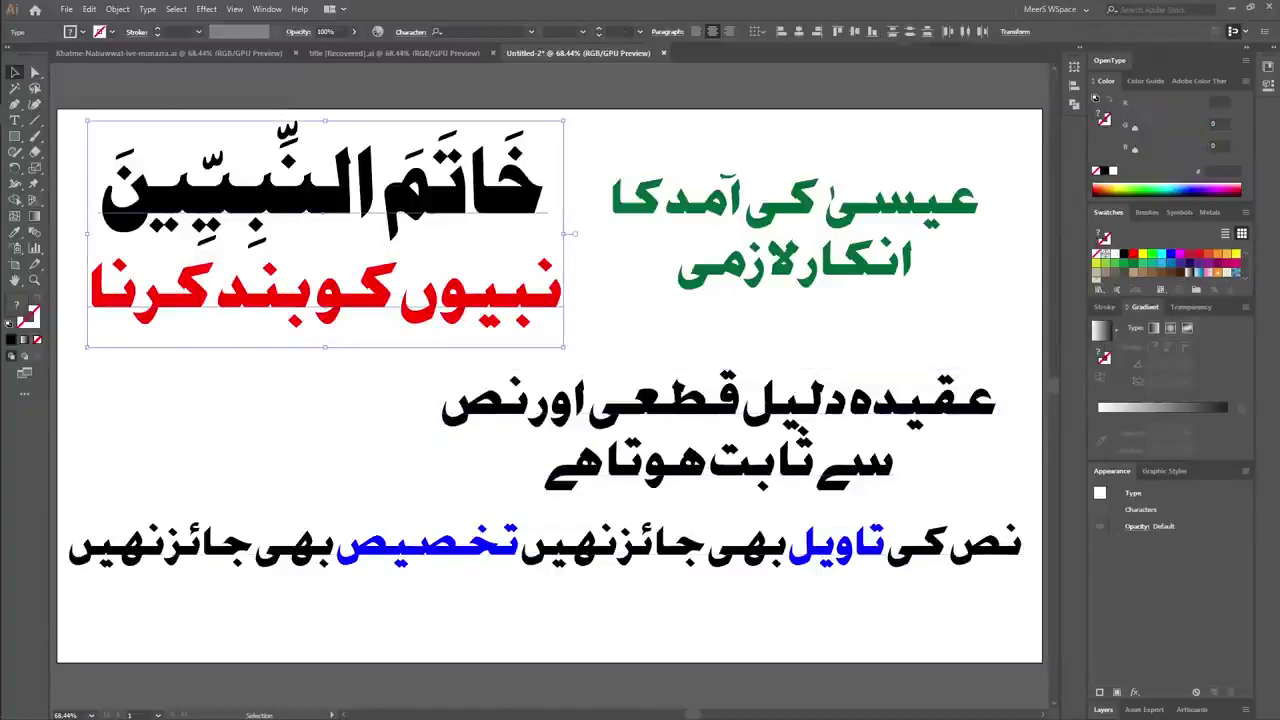
{"action": "key", "text": "ctrl+shift+a"}
Draw a rectangle over the top-left heading and fill it with a gold gradient from the Metals library.
{"action": "key", "text": "m"}
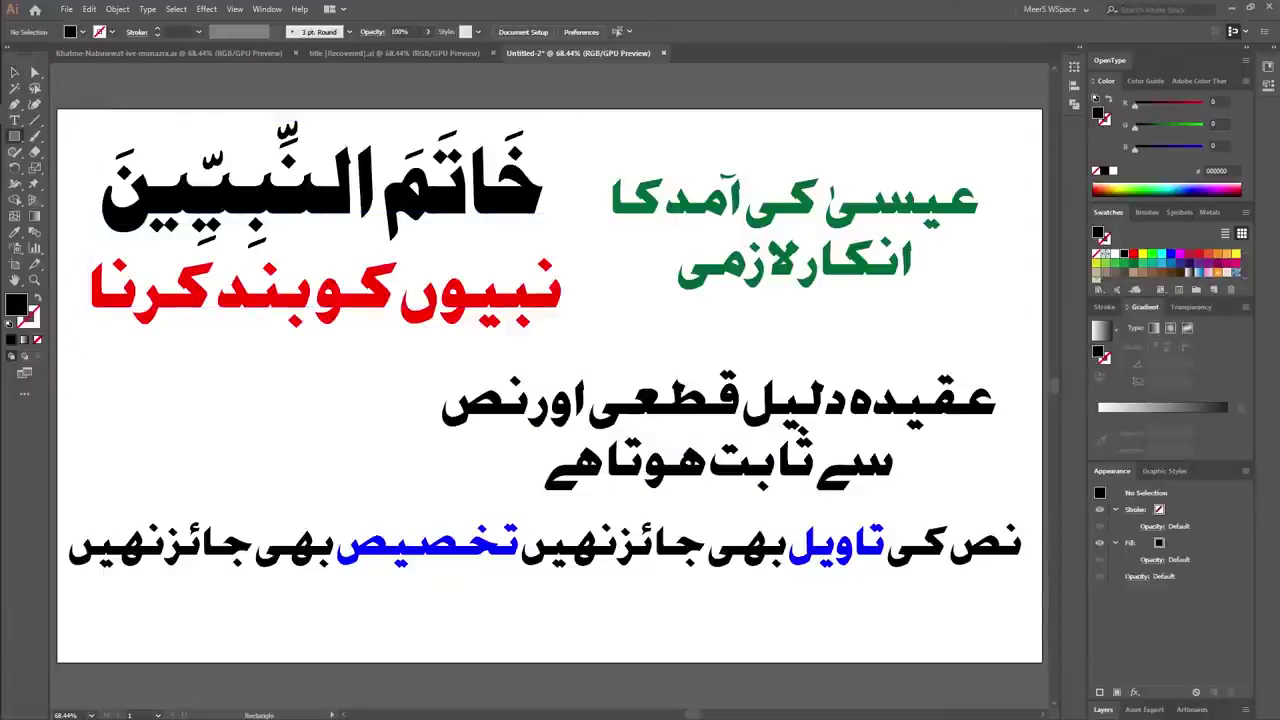
{"action": "left_click_drag", "start_coordinate": [68, 110], "coordinate": [584, 350]}
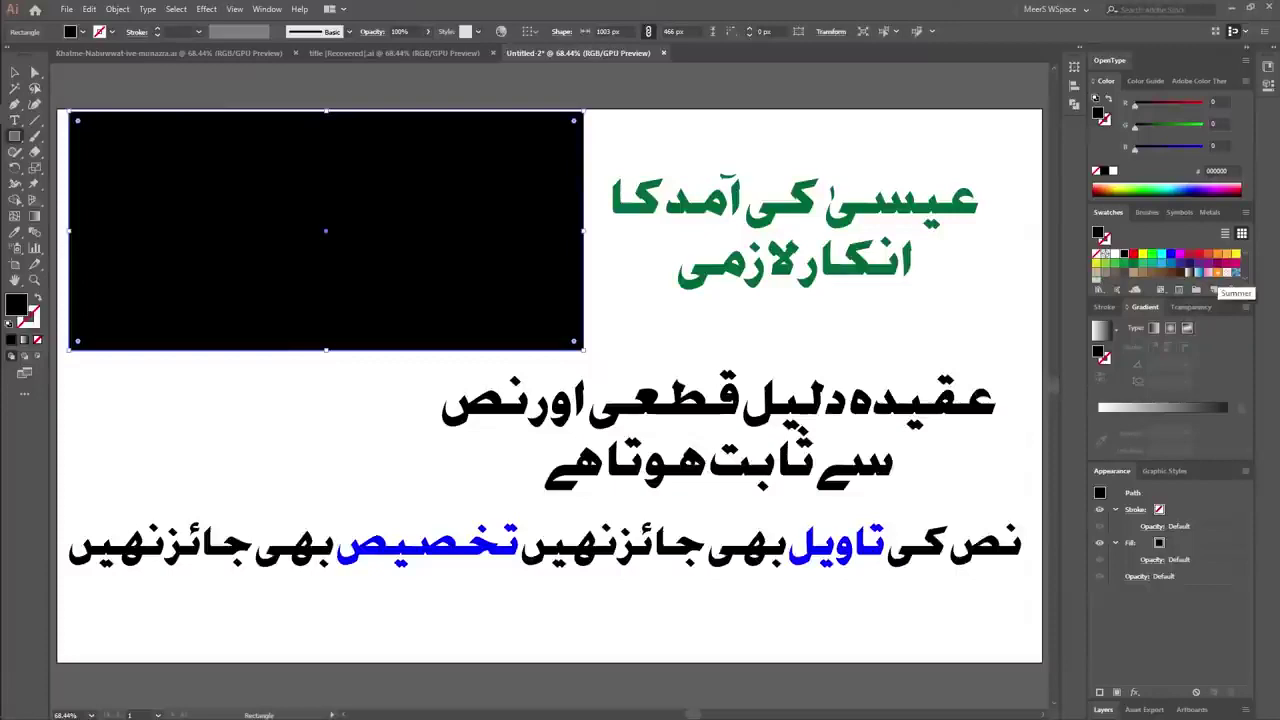
{"action": "left_click", "coordinate": [1098, 289]}
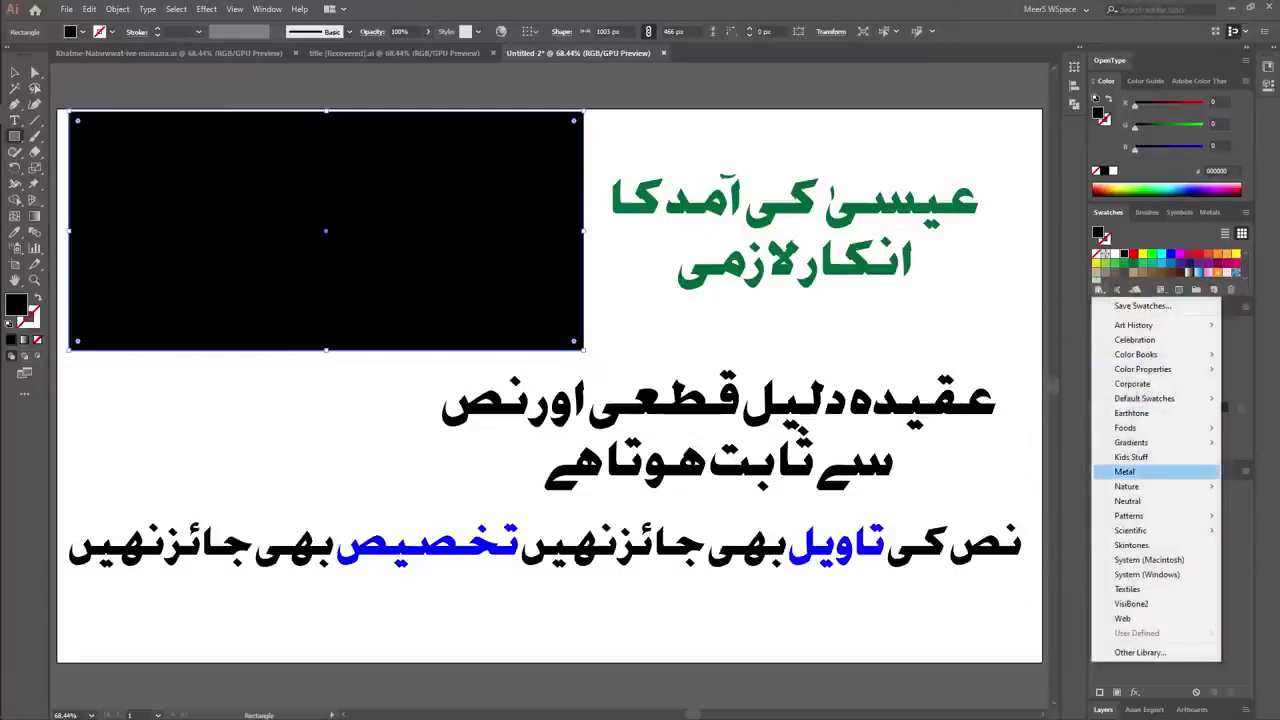
{"action": "mouse_move", "coordinate": [1131, 442]}
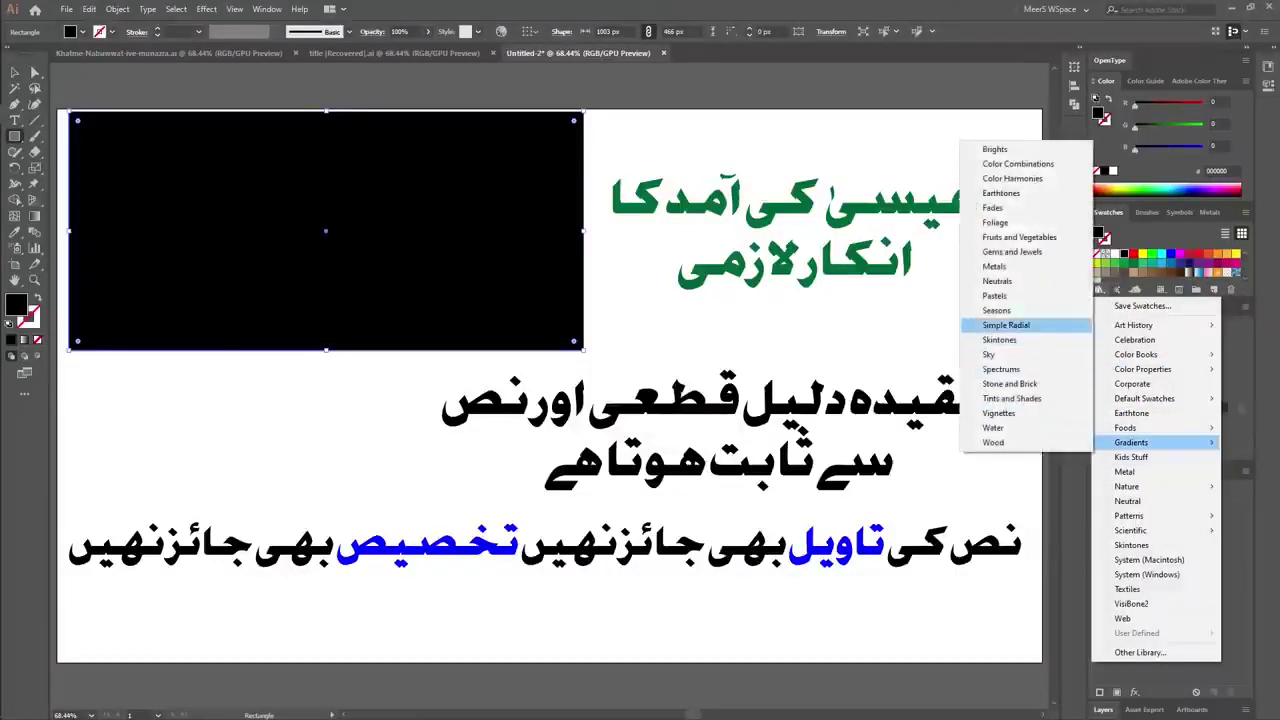
{"action": "left_click", "coordinate": [994, 266]}
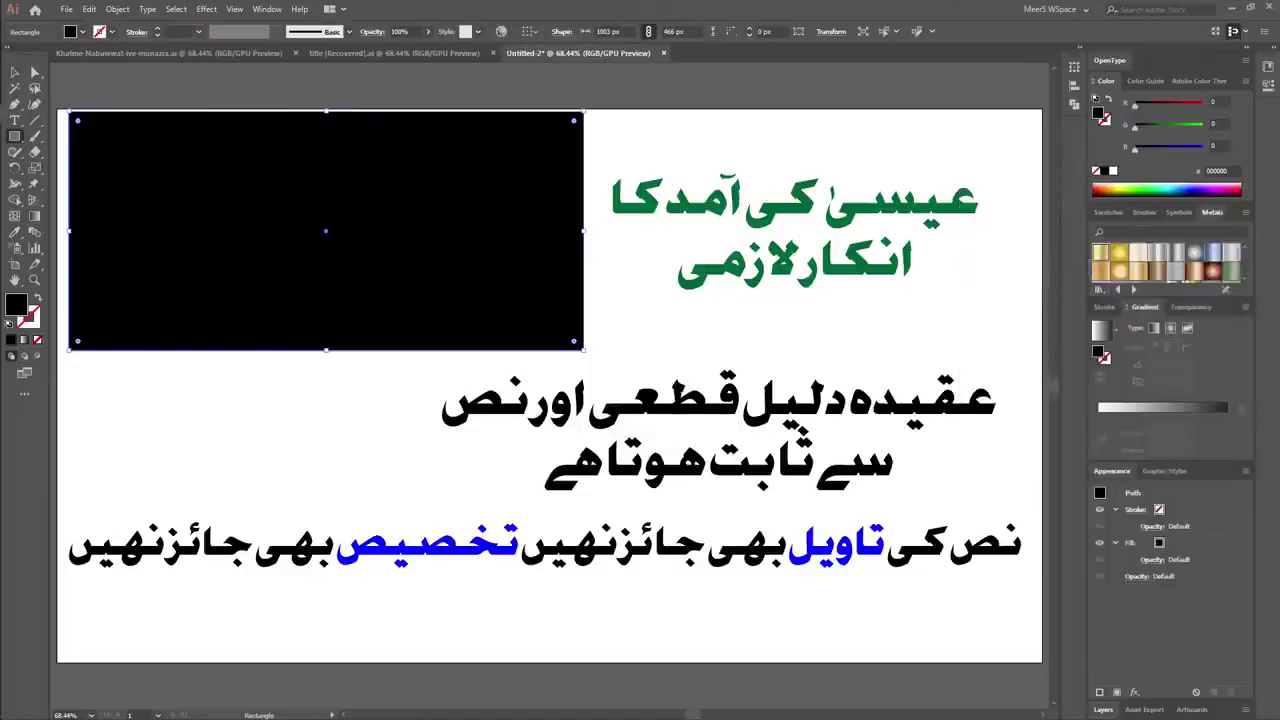
{"action": "left_click", "coordinate": [1101, 253]}
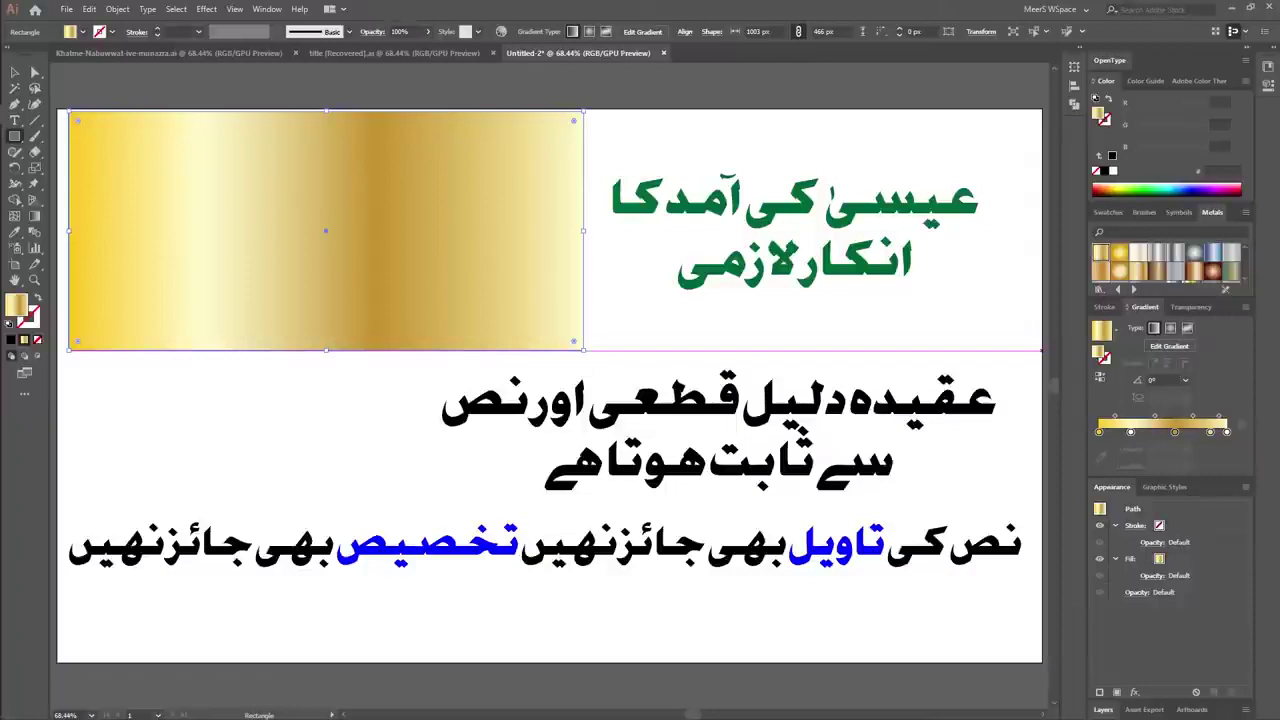
Move the gold rectangle below both heading text layers in the Layers panel.
{"action": "left_click", "coordinate": [1130, 558]}
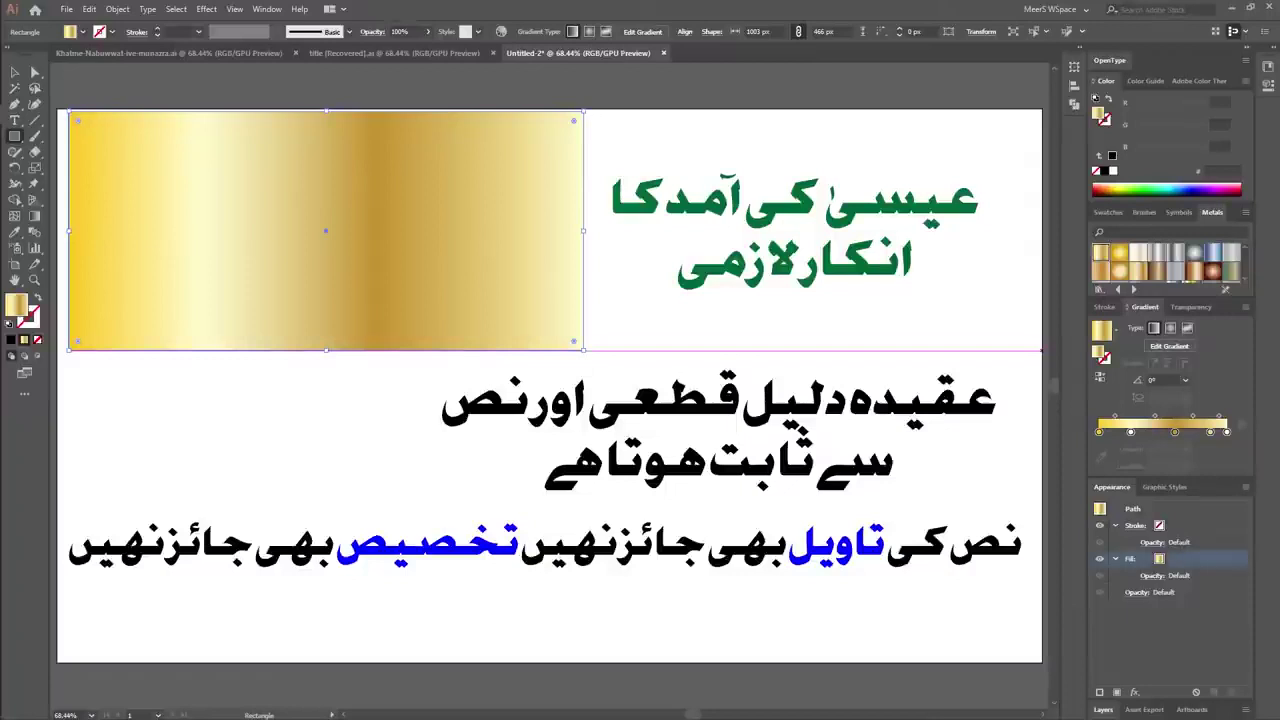
{"action": "key", "text": "F7"}
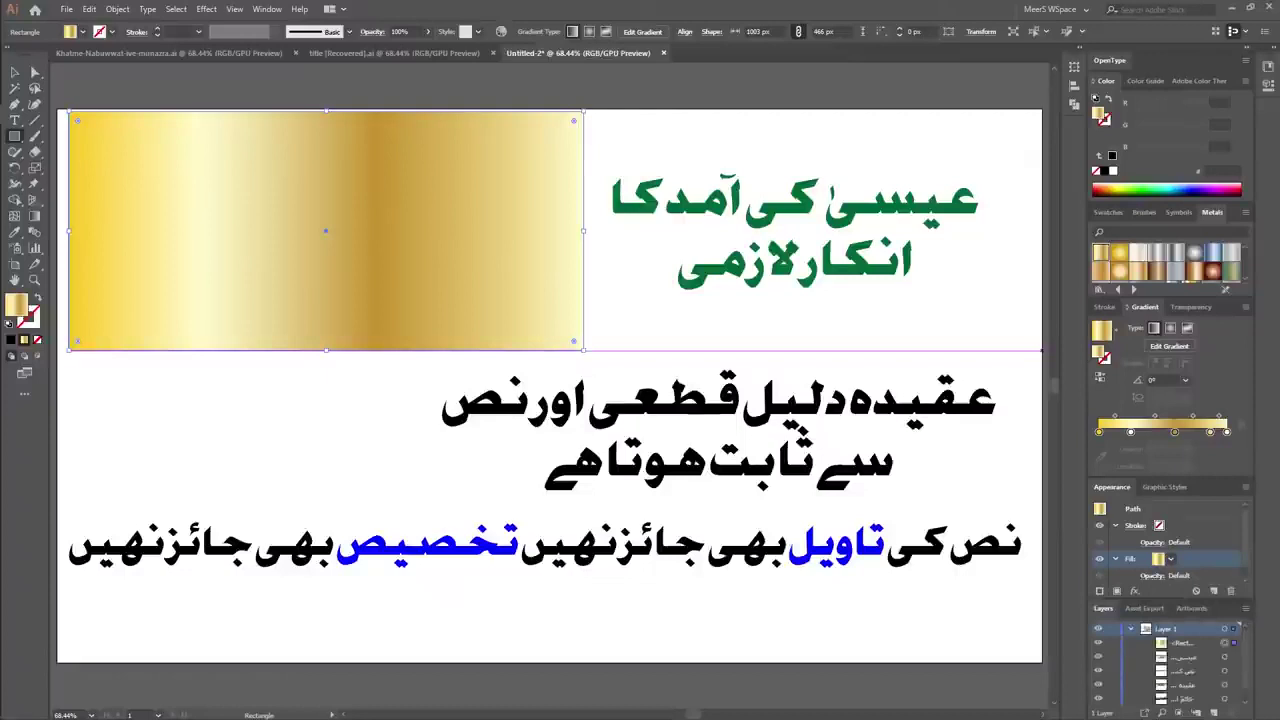
{"action": "scroll", "coordinate": [1170, 665], "scroll_direction": "down", "scroll_amount": 1}
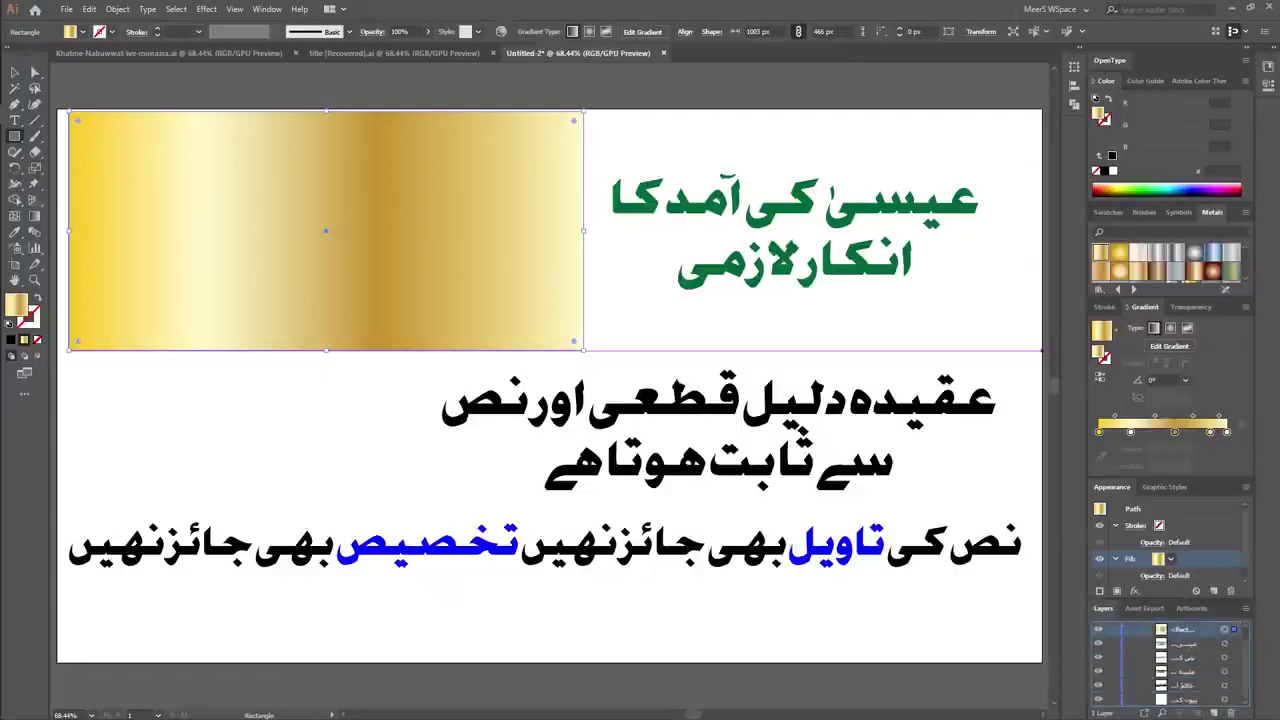
{"action": "left_click_drag", "start_coordinate": [1180, 629], "coordinate": [1180, 692]}
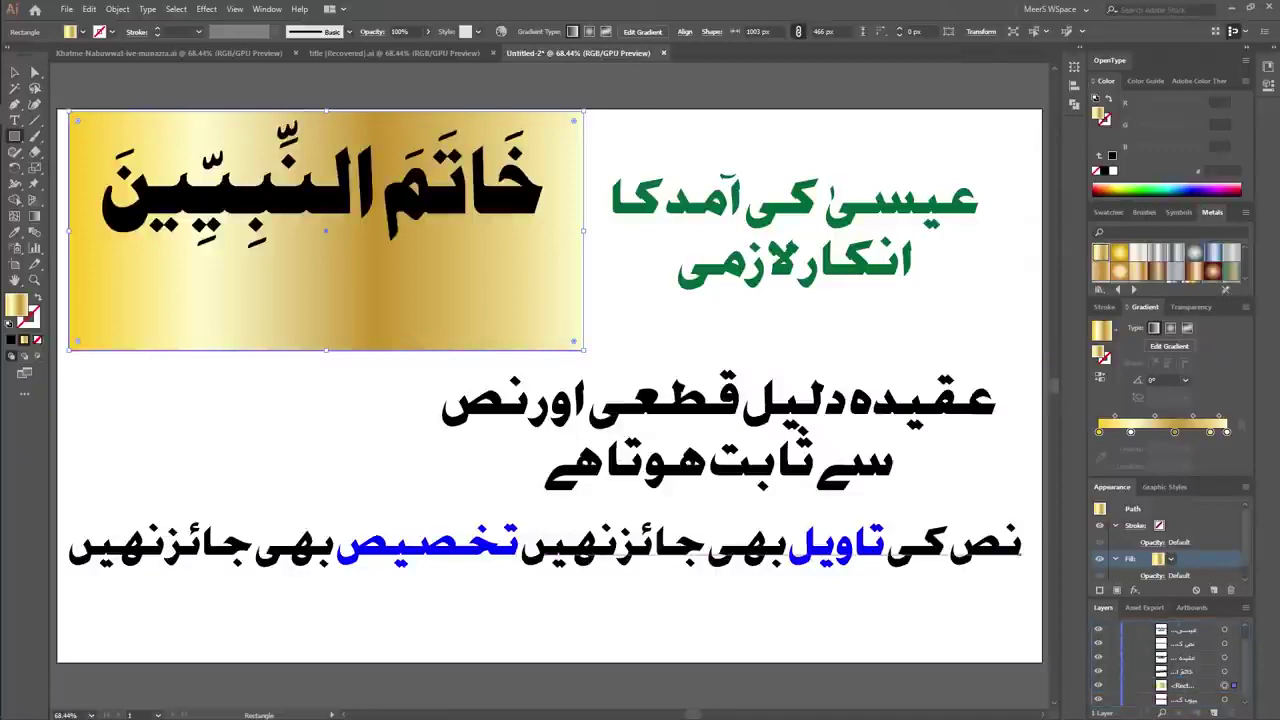
{"action": "left_click_drag", "start_coordinate": [1160, 602], "coordinate": [1160, 566]}
{"action": "left_click_drag", "start_coordinate": [1185, 661], "coordinate": [1185, 682]}
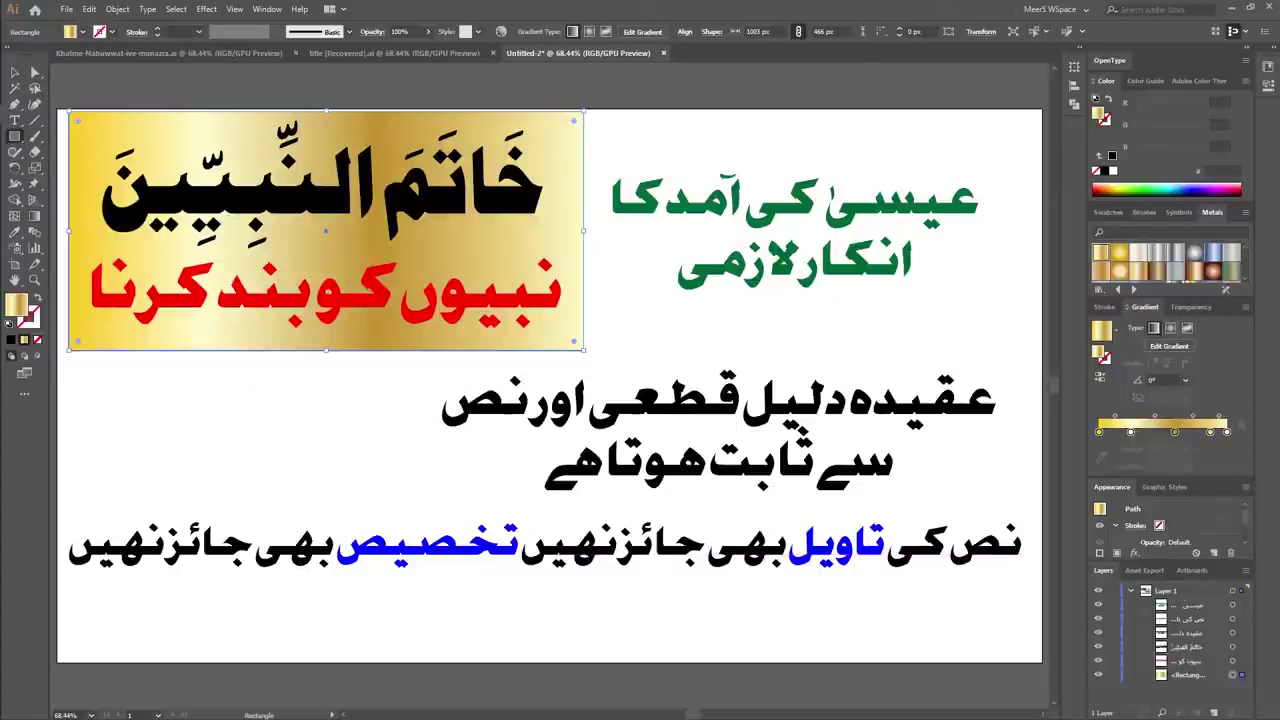
Fill the red Urdu heading line with the White Gold gradient.
{"action": "key", "text": "v"}
{"action": "key", "text": "ctrl+shift+a"}
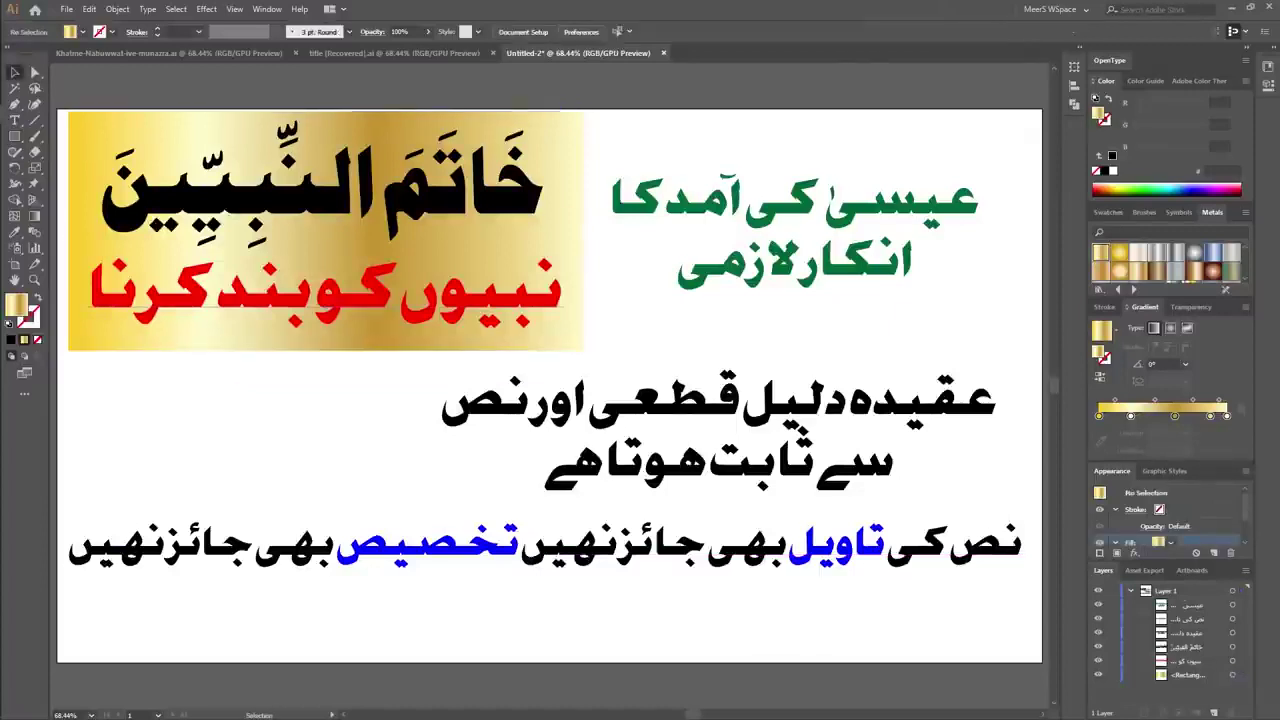
{"action": "left_click", "coordinate": [325, 295]}
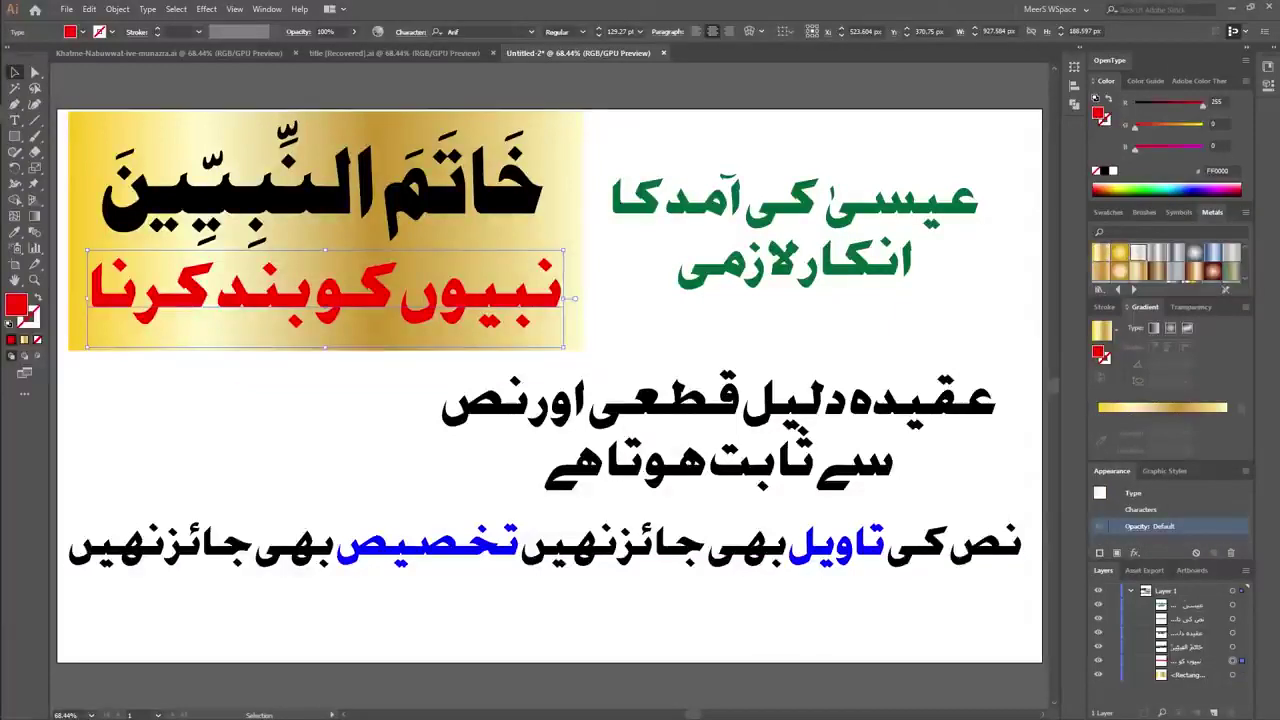
{"action": "left_click", "coordinate": [1138, 254]}
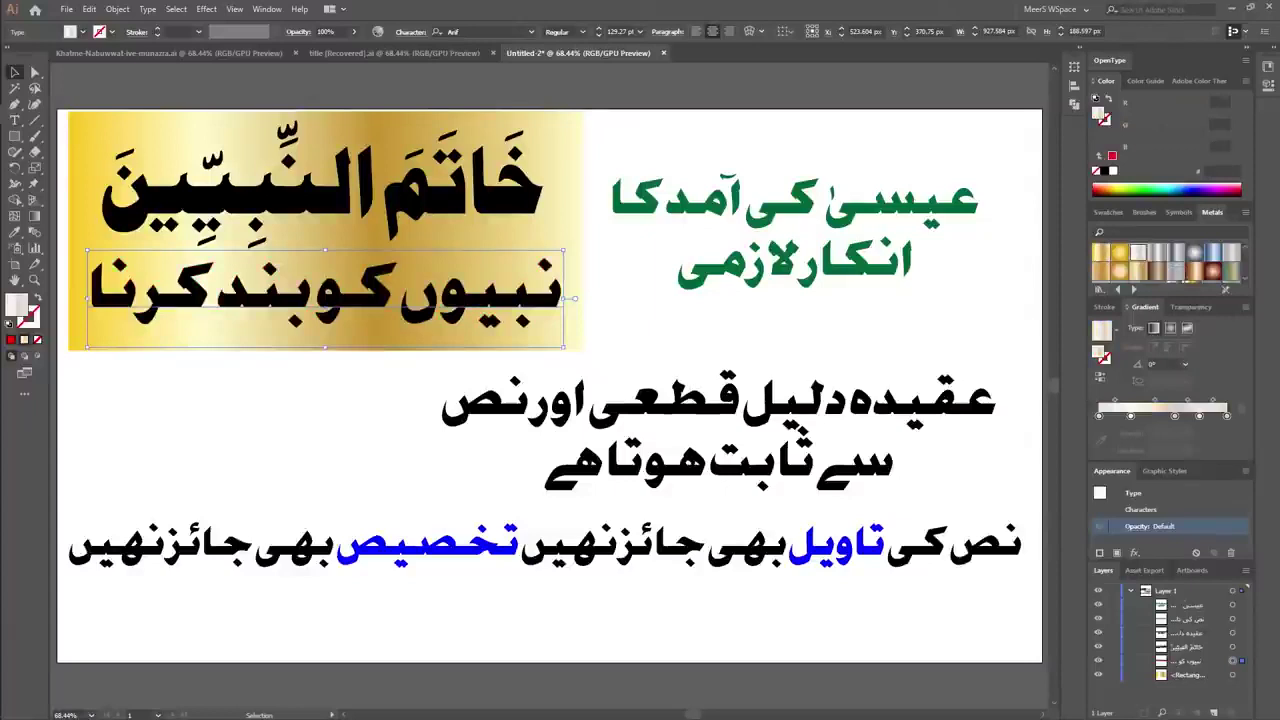
Recolour the heading line pure red from the Swatches panel.
{"action": "left_click", "coordinate": [1108, 212]}
{"action": "left_click", "coordinate": [1112, 262]}
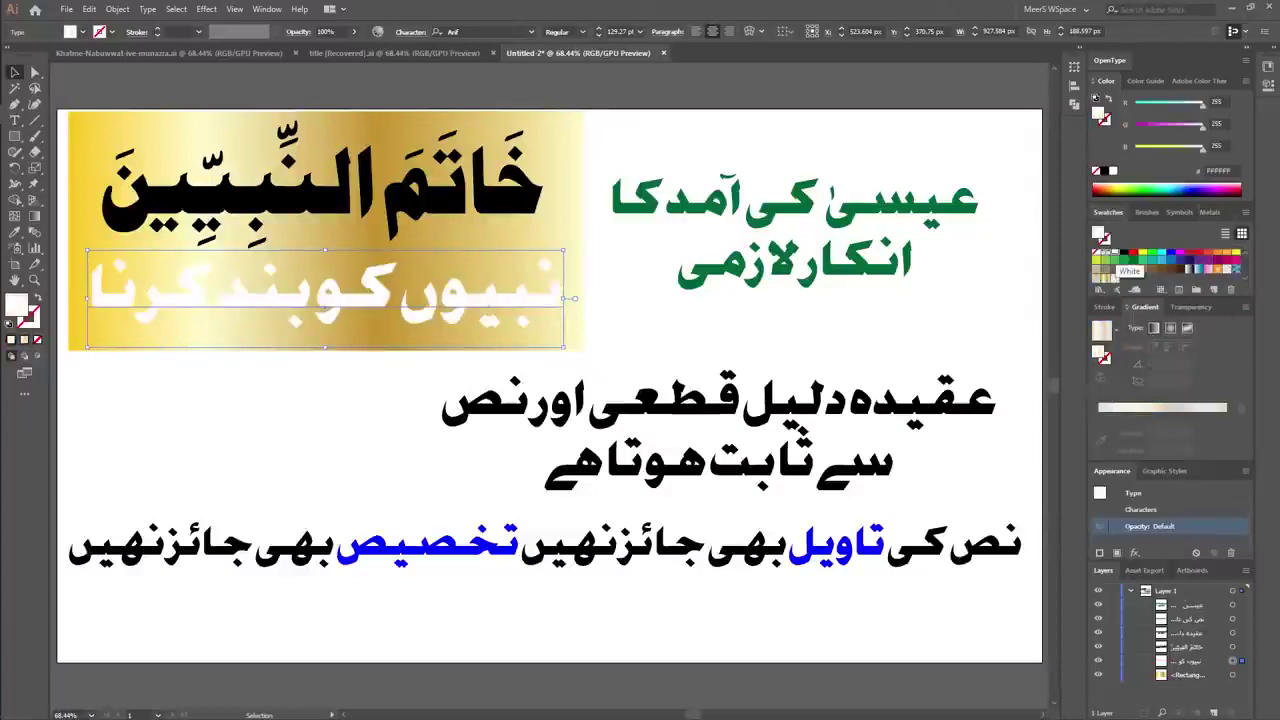
{"action": "left_click", "coordinate": [1112, 252]}
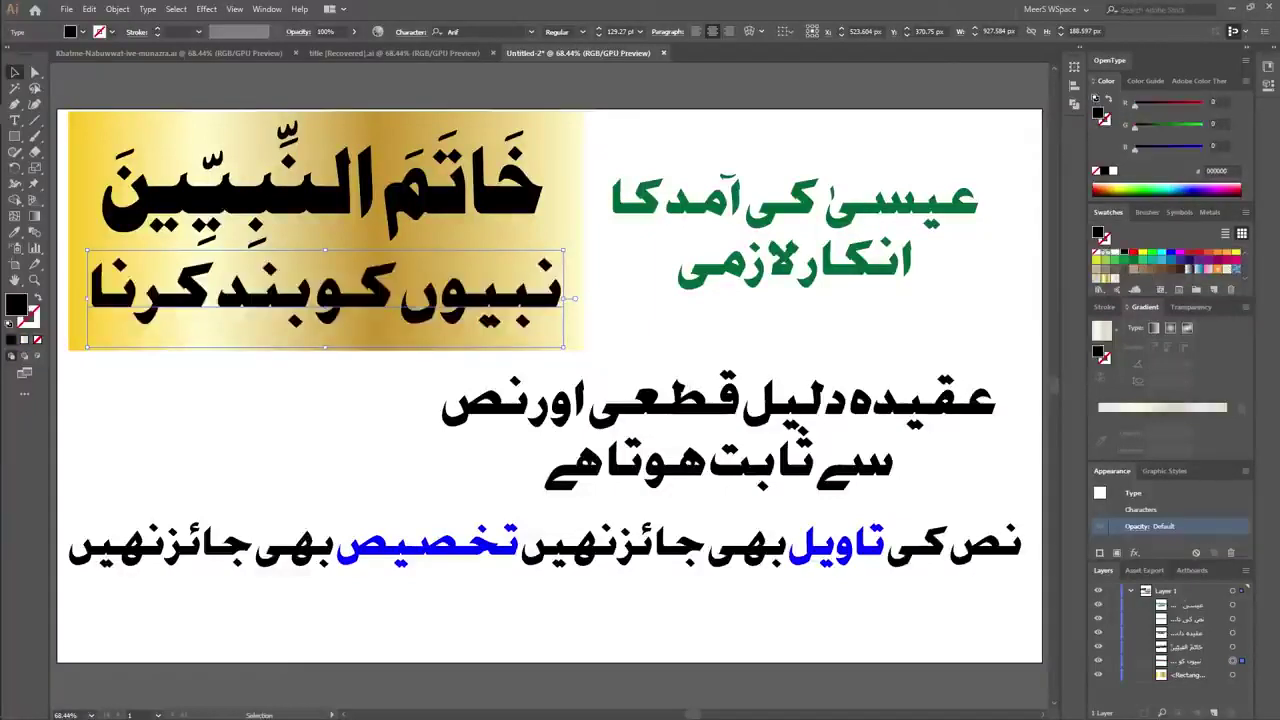
{"action": "left_click", "coordinate": [1186, 262]}
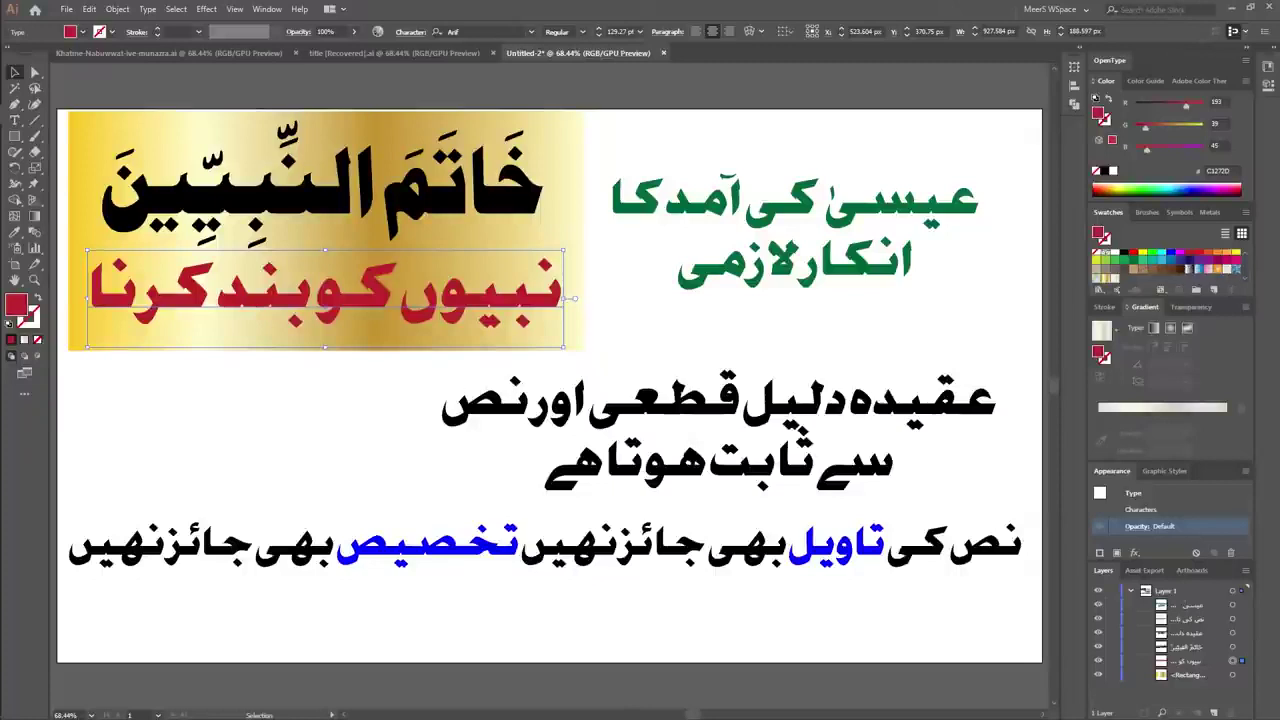
{"action": "left_click", "coordinate": [1122, 254]}
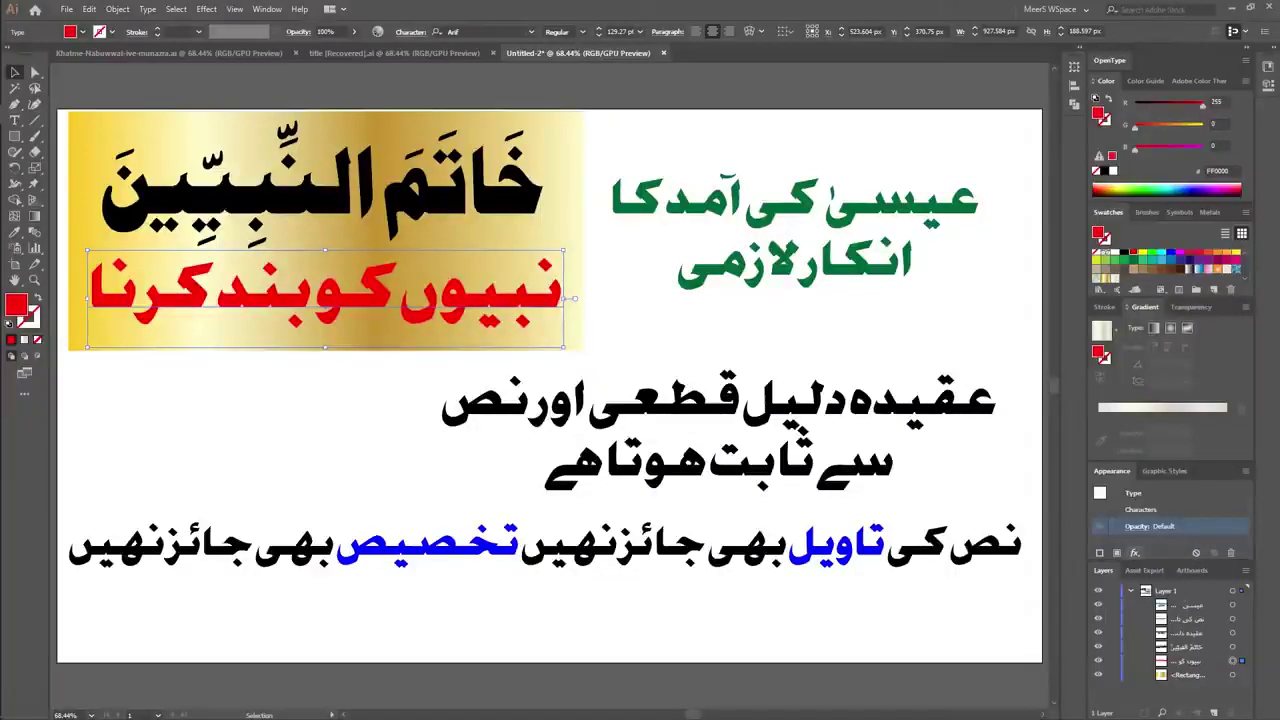
Apply a Stylize > Drop Shadow effect to the red heading line.
{"action": "left_click", "coordinate": [1134, 552]}
{"action": "mouse_move", "coordinate": [1160, 341]}
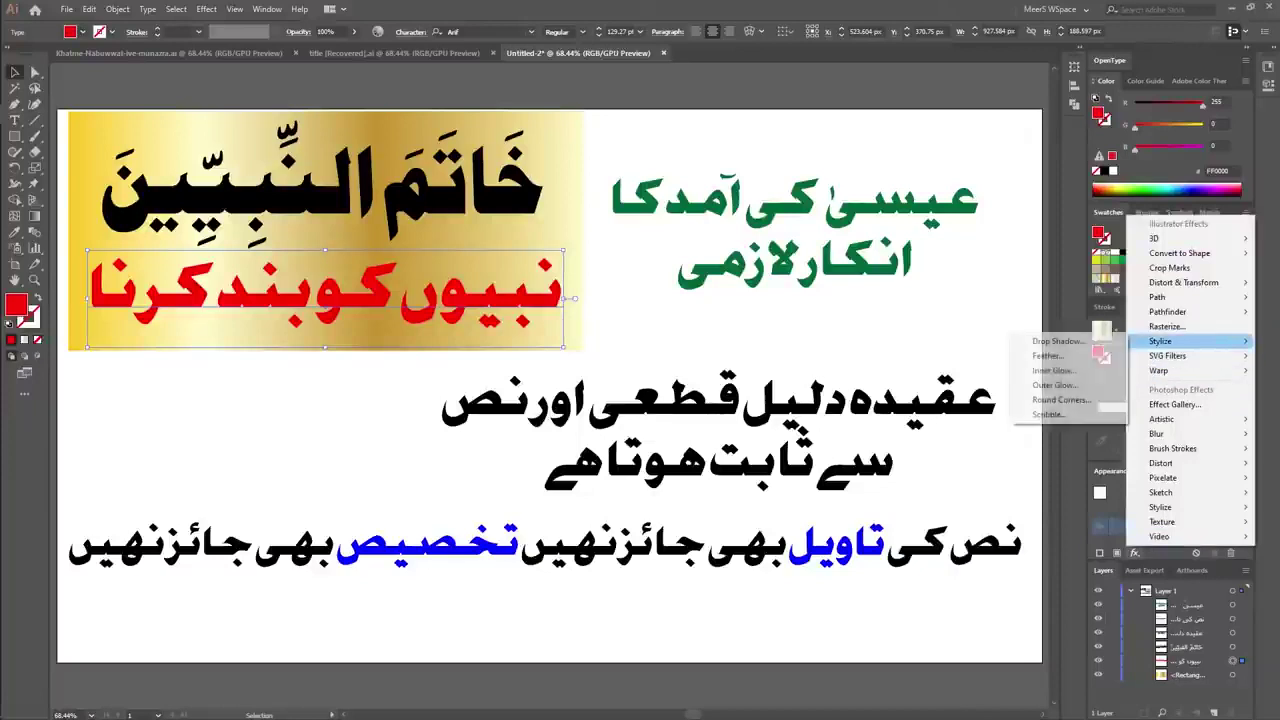
{"action": "left_click", "coordinate": [1065, 335]}
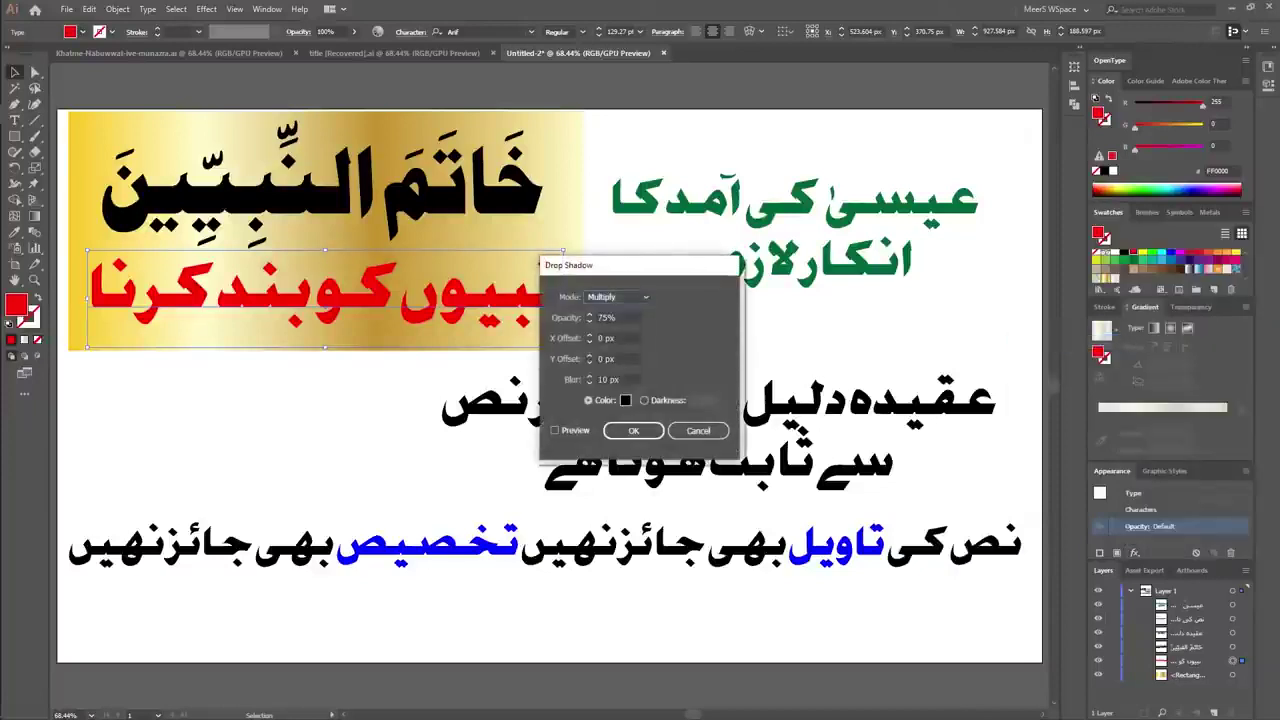
{"action": "left_click", "coordinate": [555, 430]}
{"action": "left_click", "coordinate": [633, 430]}
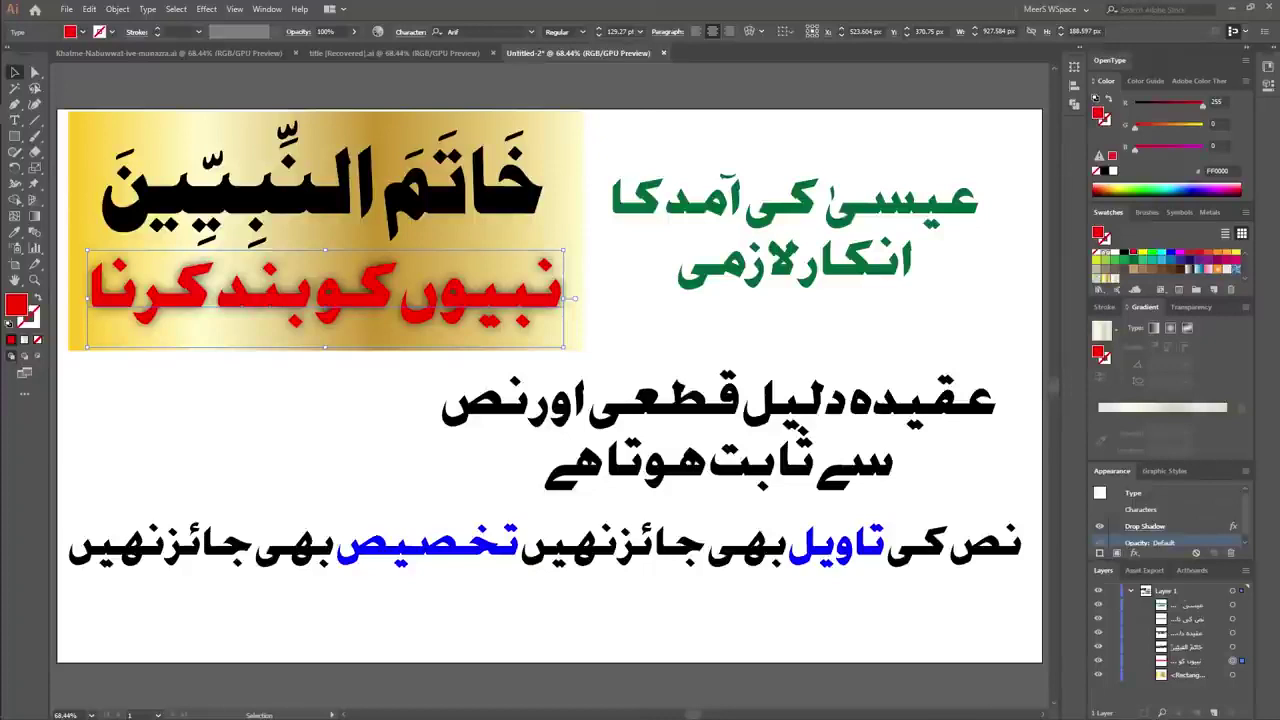
{"action": "left_click", "coordinate": [1142, 307]}
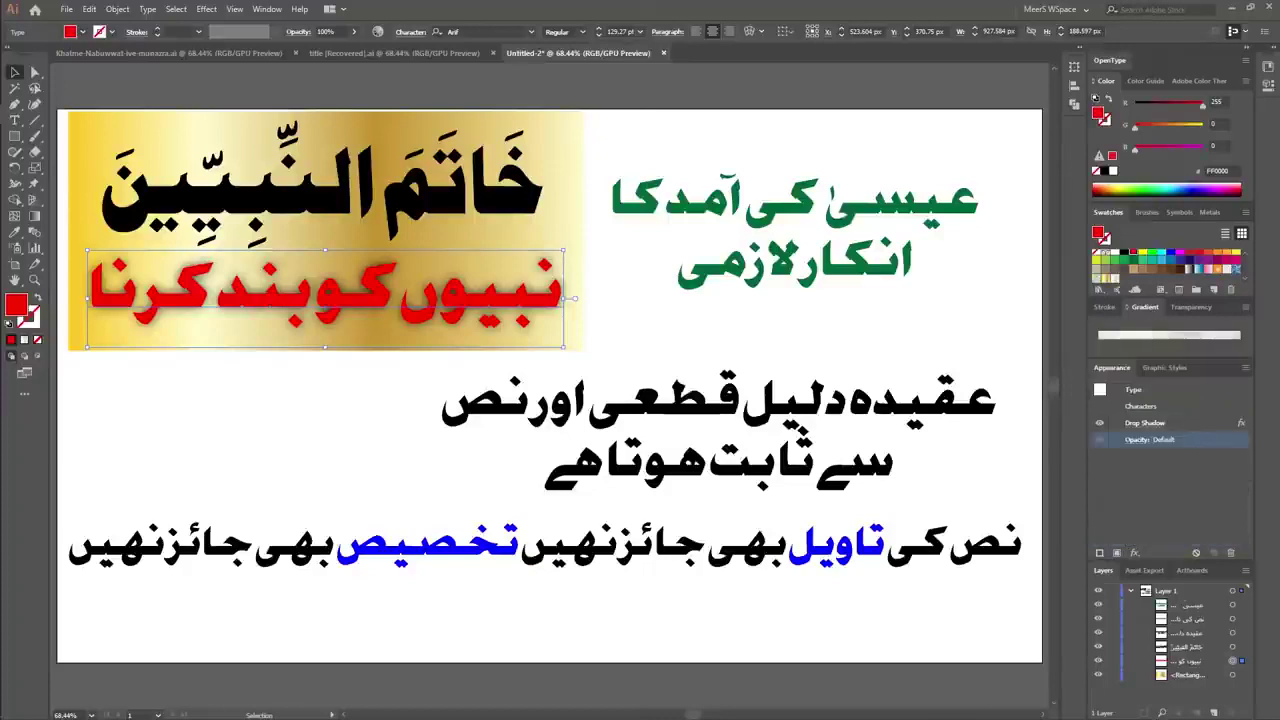
Add a white outline to the heading text and place it behind the fill.
{"action": "left_click", "coordinate": [1099, 552]}
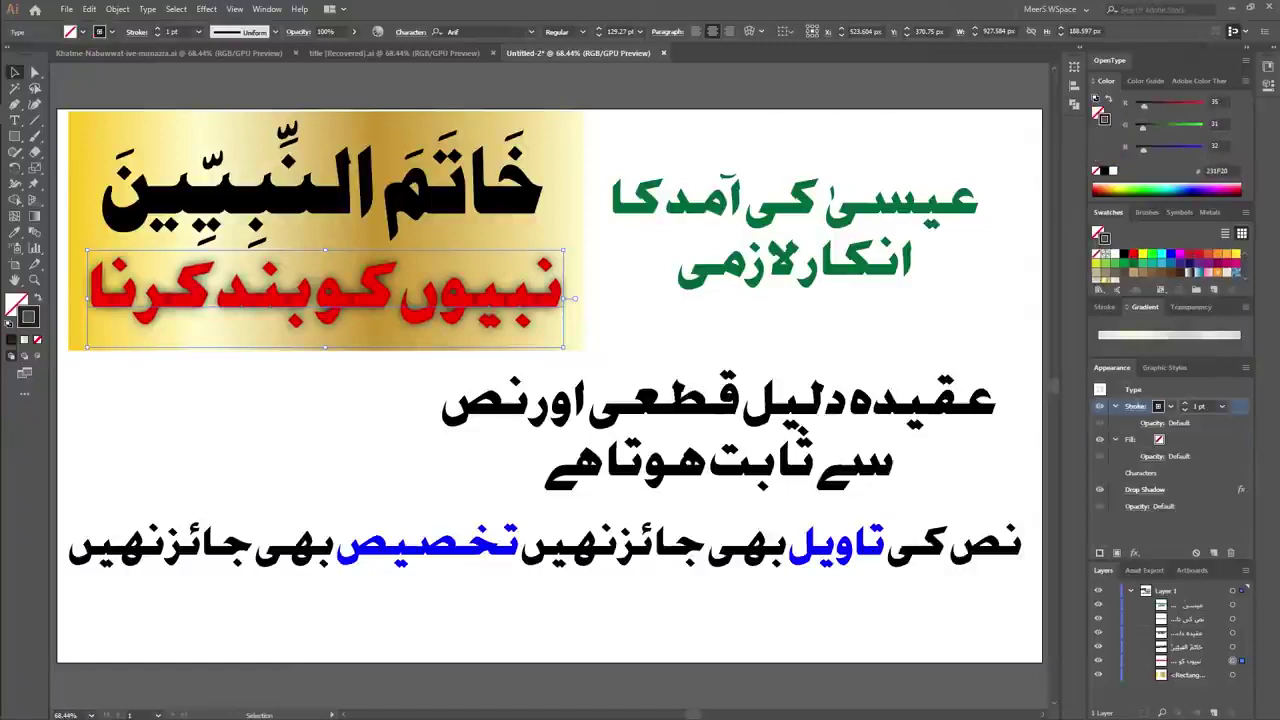
{"action": "left_click", "coordinate": [1113, 253]}
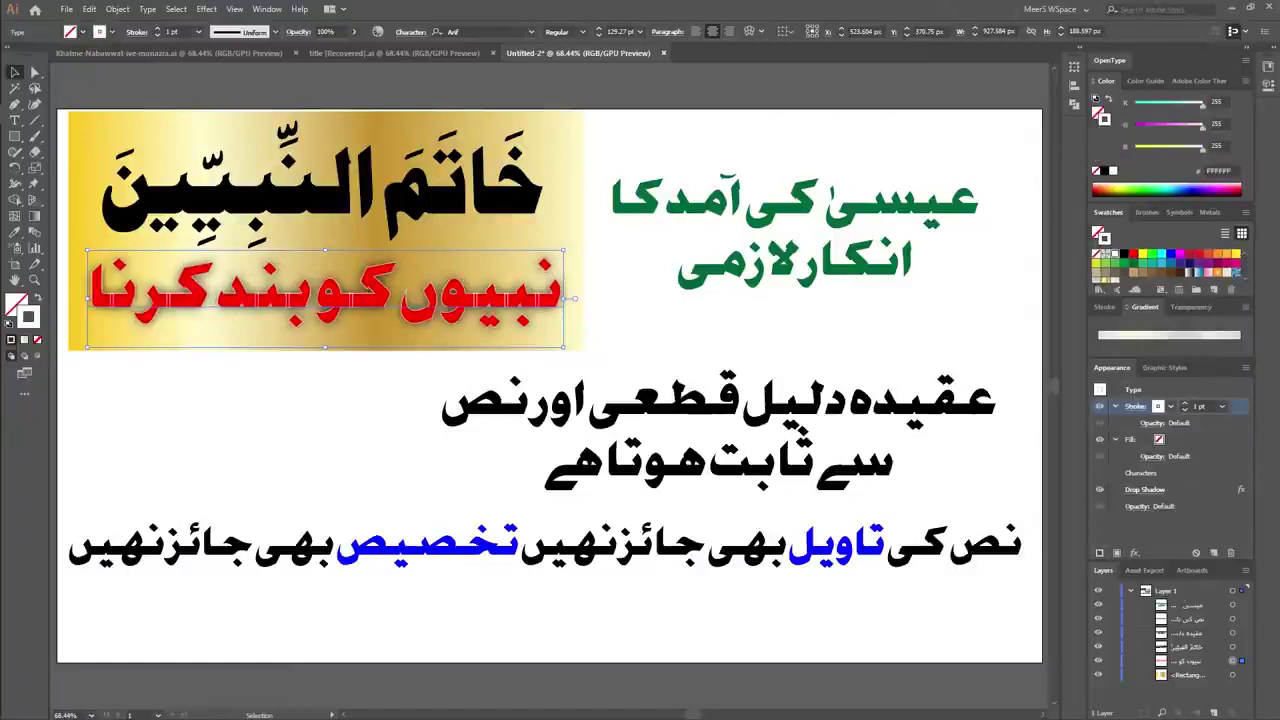
{"action": "left_click_drag", "start_coordinate": [1135, 406], "coordinate": [1135, 463]}
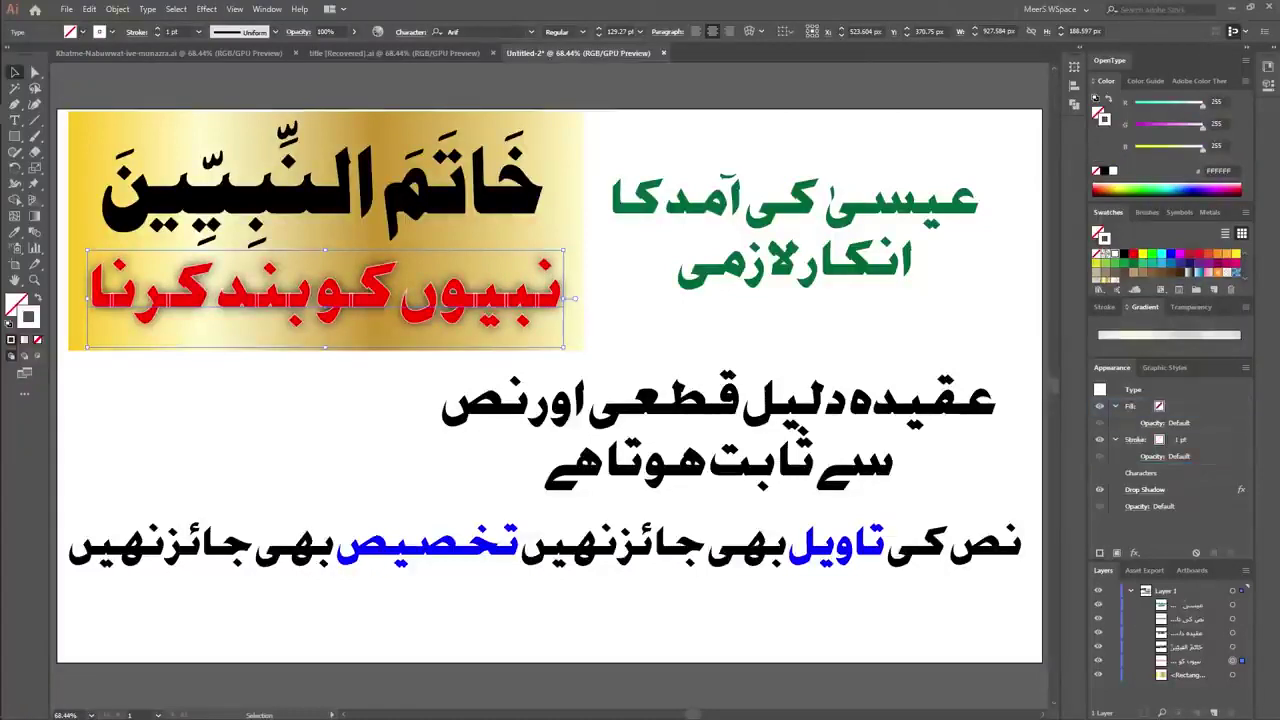
Set the text fill to red and the white outline weight to 20 pt, then deselect.
{"action": "left_click", "coordinate": [1159, 406]}
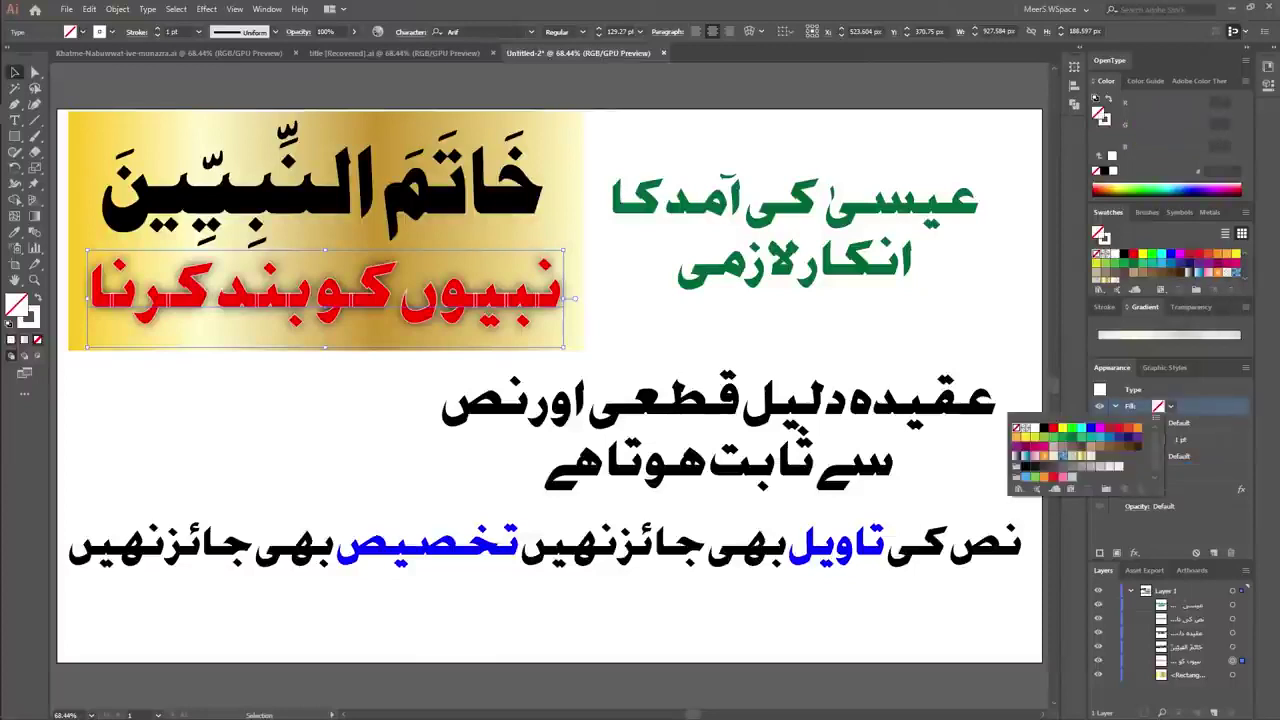
{"action": "left_click", "coordinate": [1052, 427]}
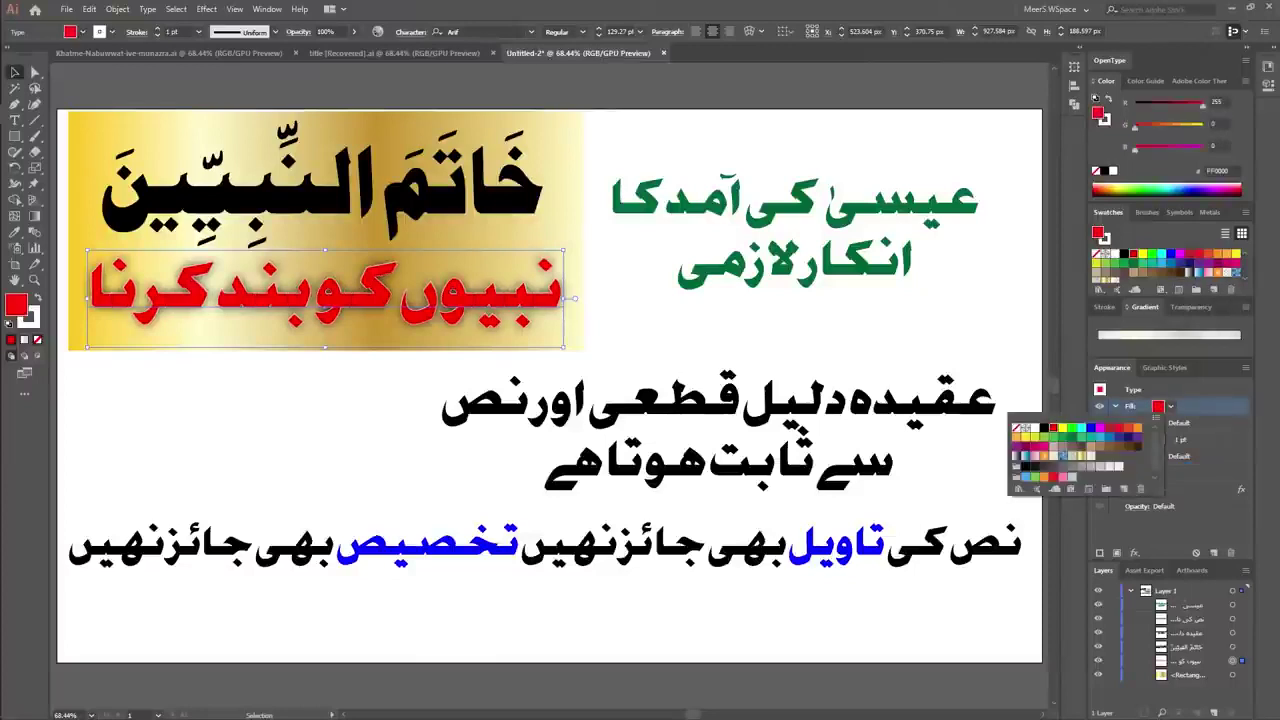
{"action": "key", "text": "Escape"}
{"action": "left_click", "coordinate": [1135, 440]}
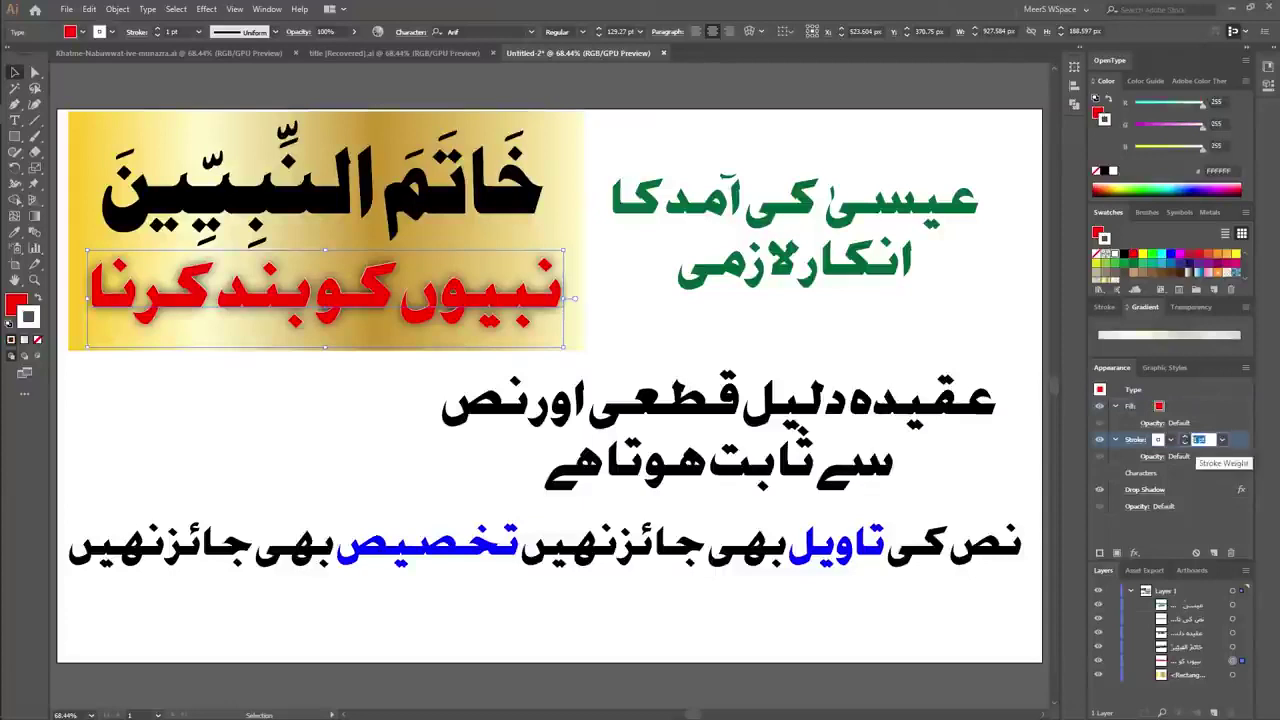
{"action": "type", "text": "20"}
{"action": "key", "text": "Return"}
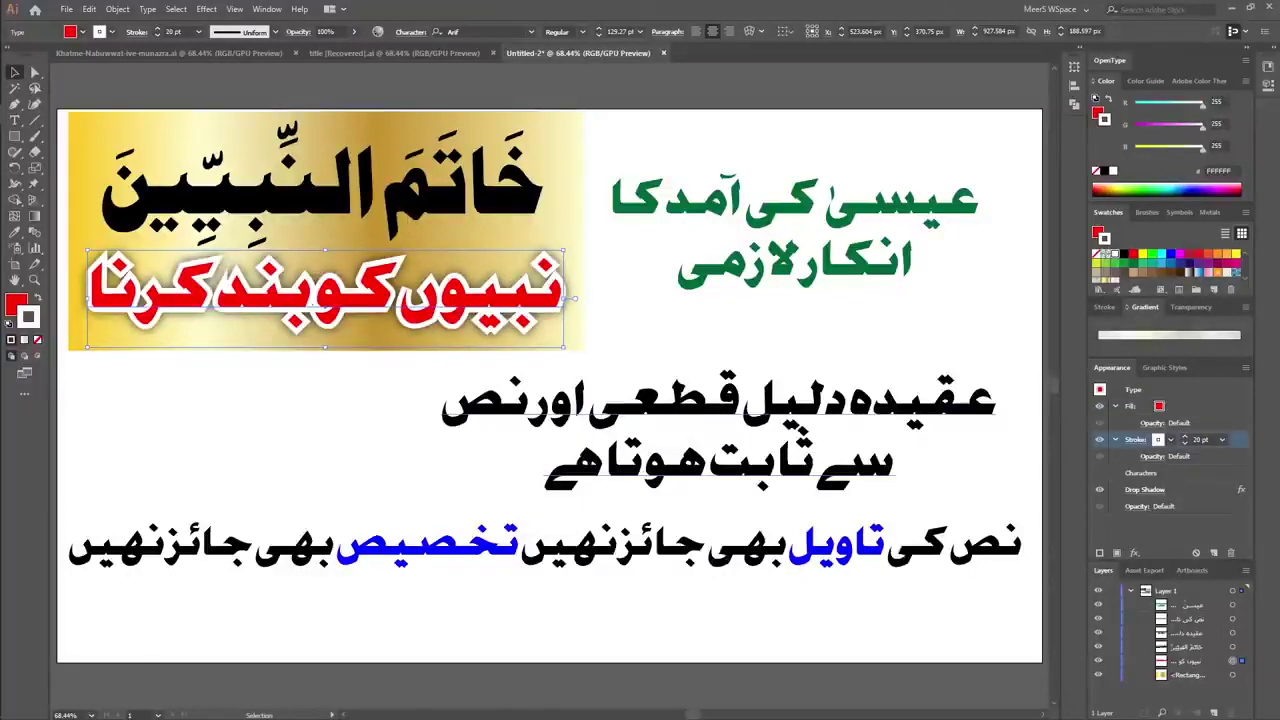
{"action": "left_click", "coordinate": [1106, 307]}
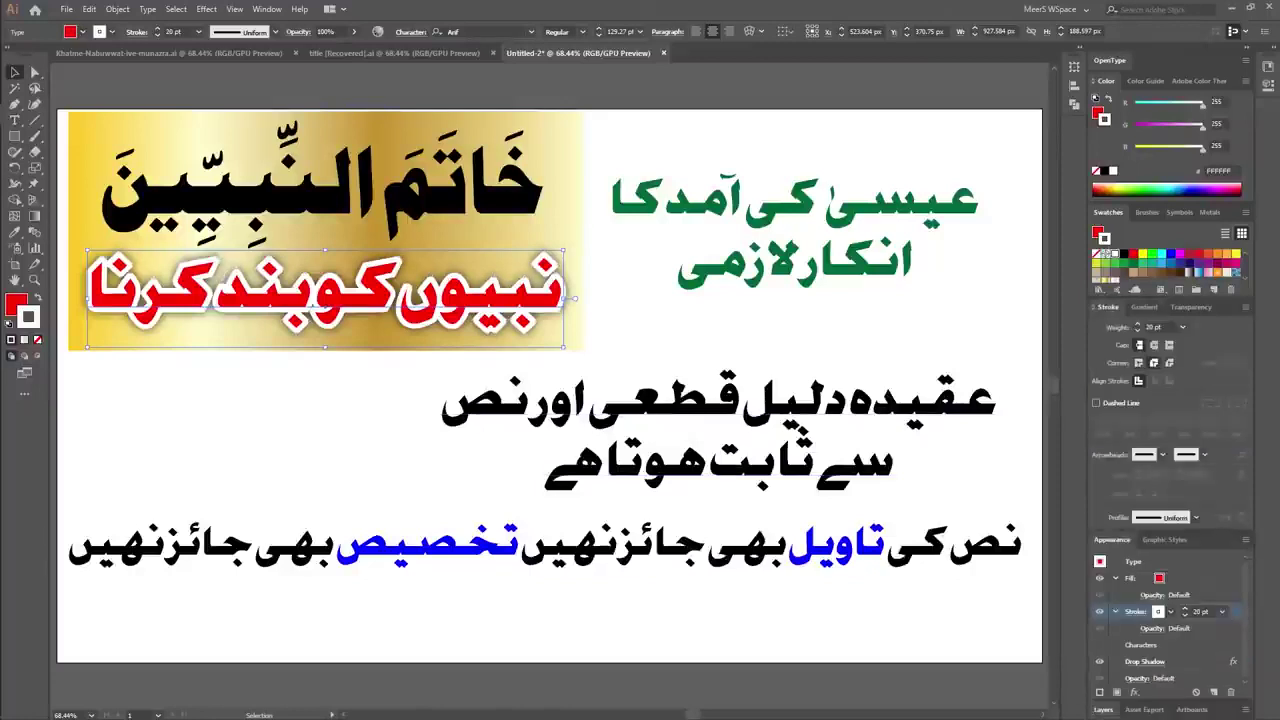
{"action": "key", "text": "ctrl+shift+a"}
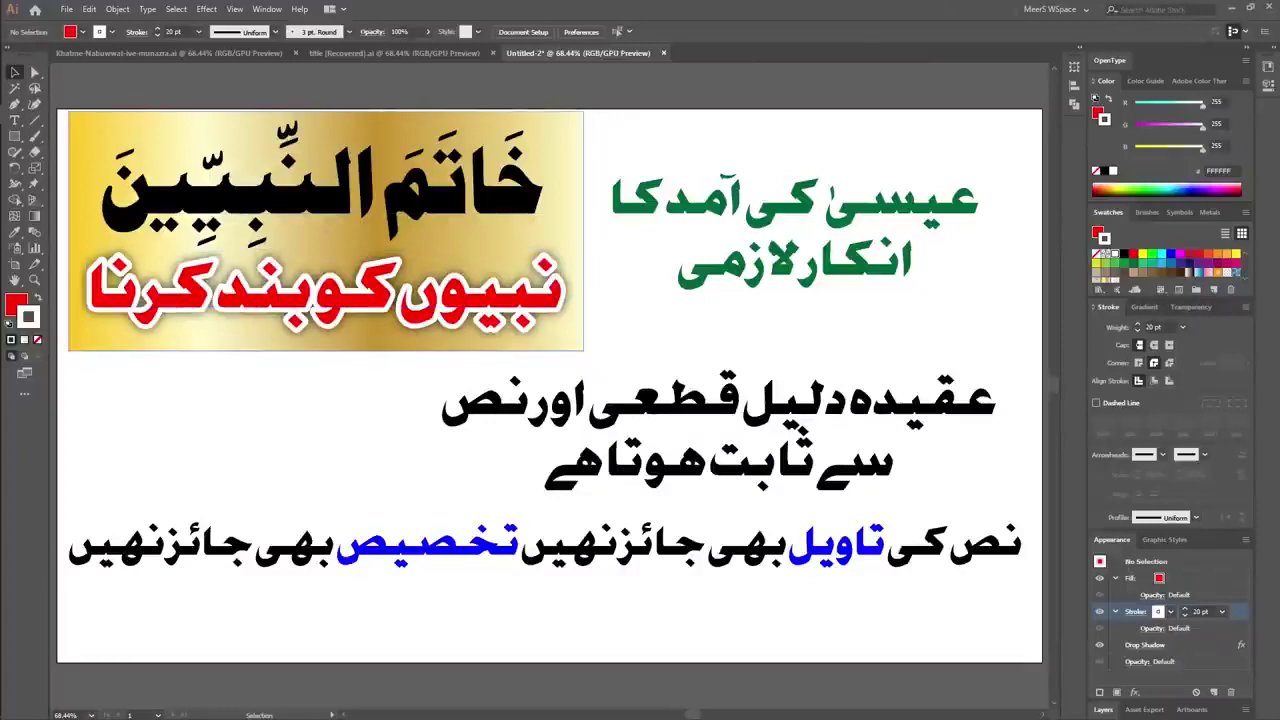
Round the corners of the gold heading panel, then clear the selection.
{"action": "left_click", "coordinate": [313, 300]}
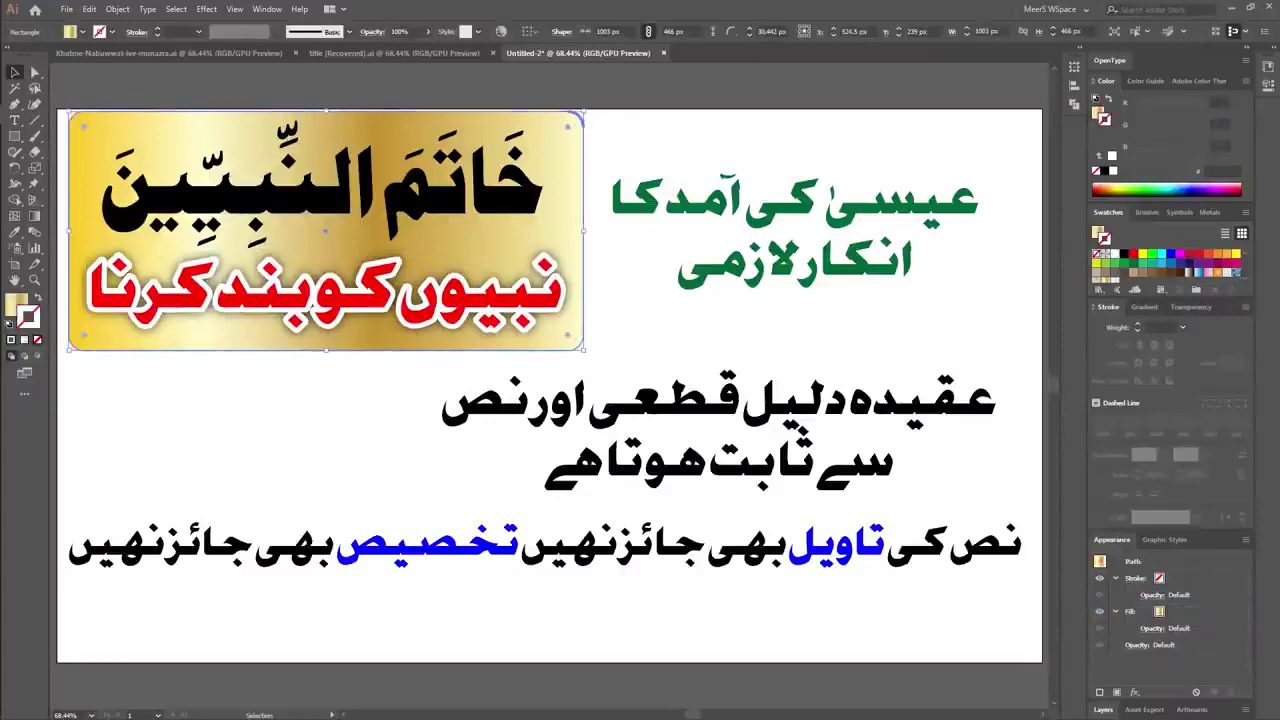
{"action": "key", "text": "ctrl+shift+a"}
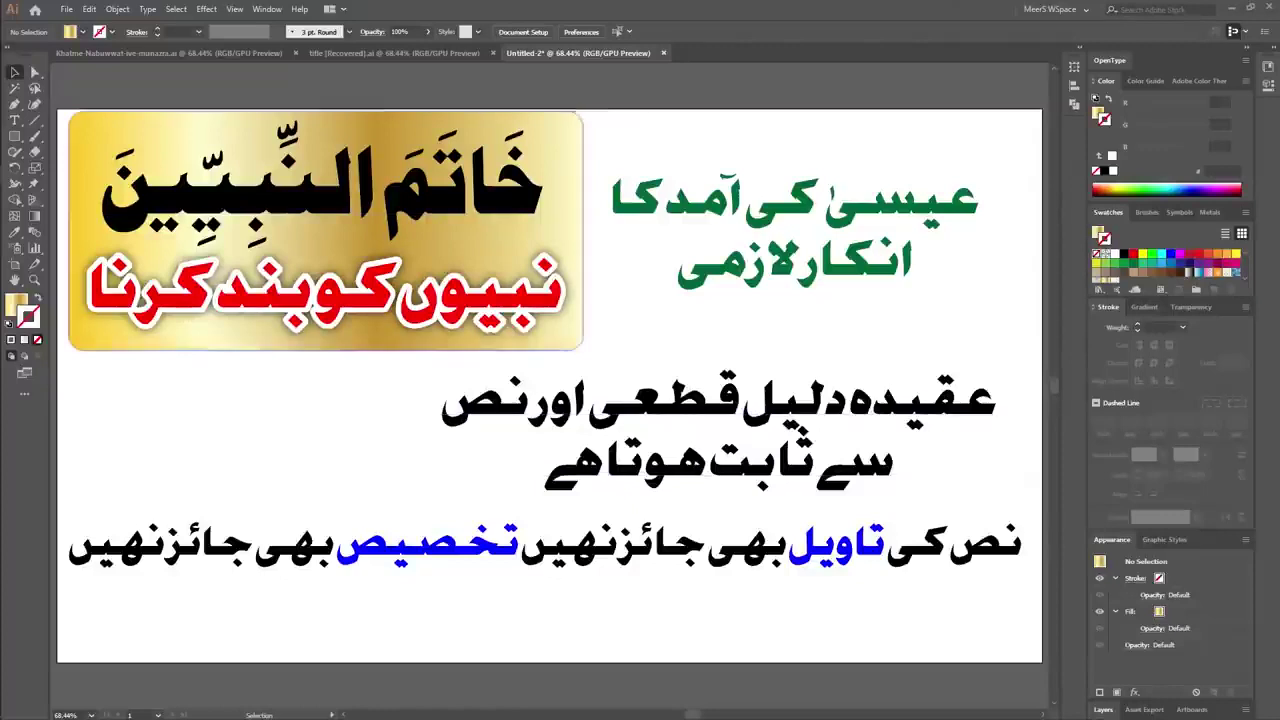
Select all the words of the green two-line text to enlarge it, then deselect.
{"action": "left_click", "coordinate": [795, 200]}
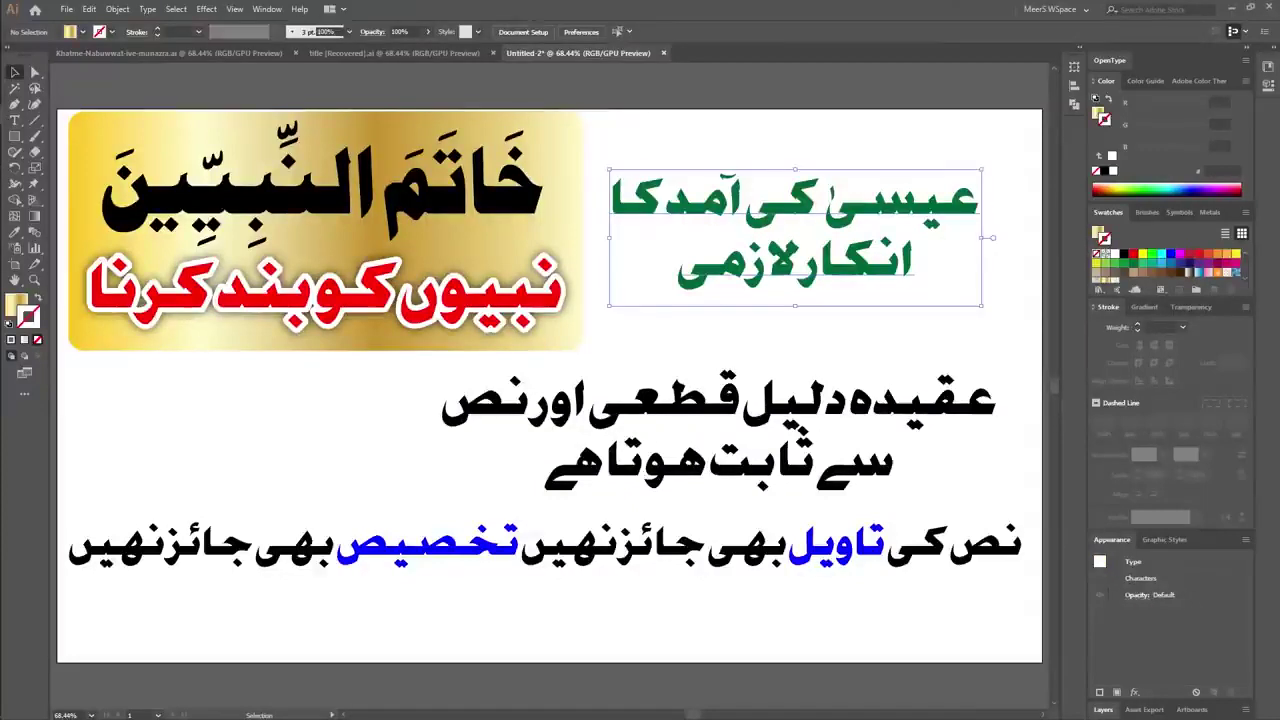
{"action": "triple_click", "coordinate": [795, 200]}
{"action": "key", "text": "Escape"}
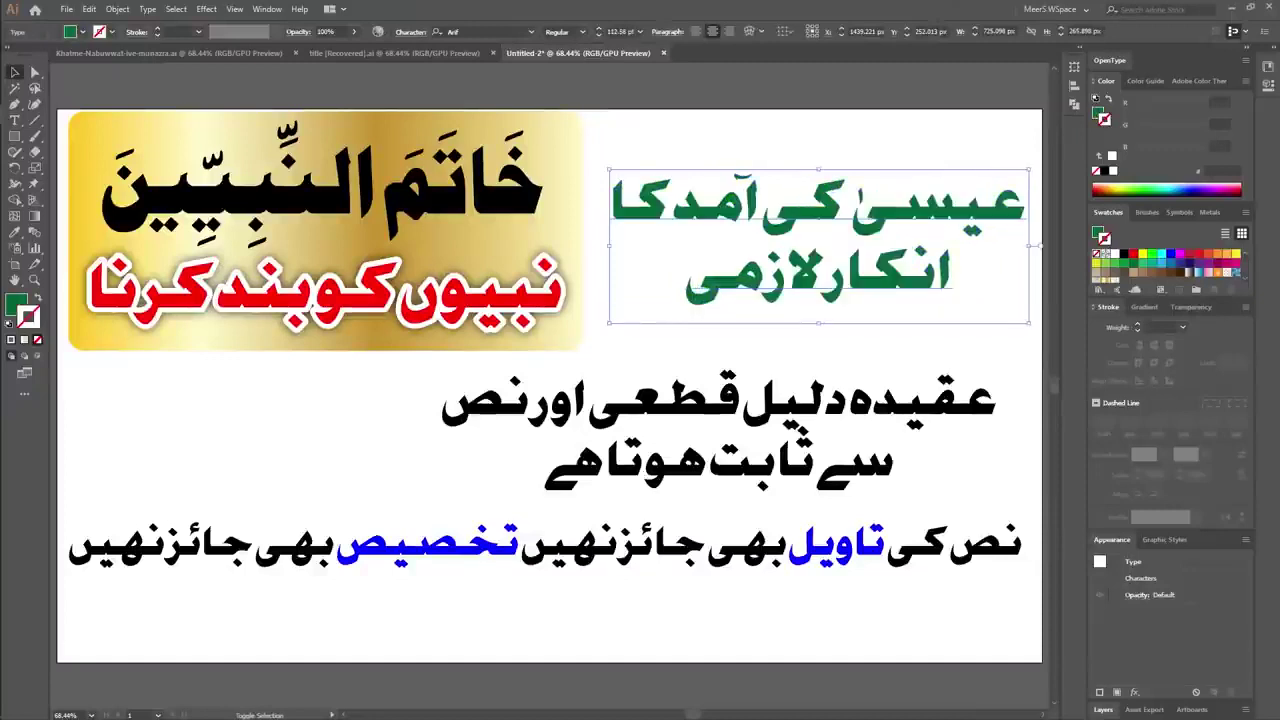
{"action": "key", "text": "ctrl+shift+a"}
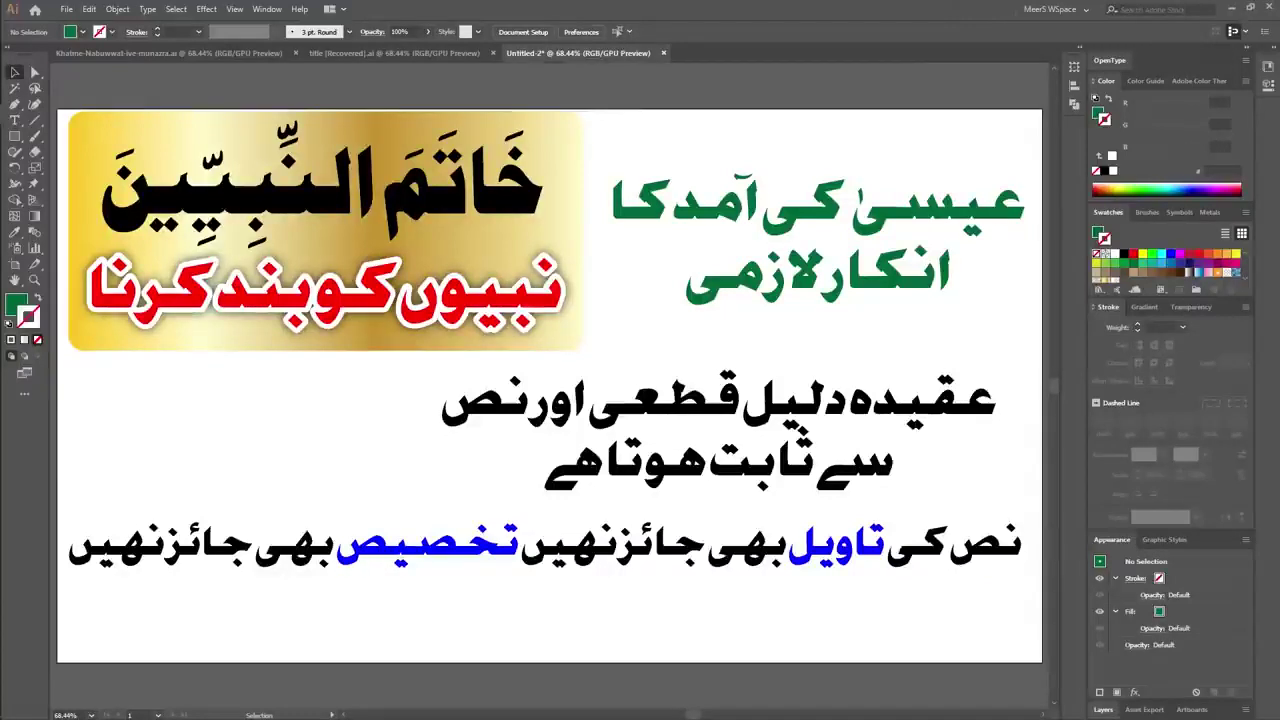
Draw a no-fill rectangle with a 20 pt black stroke over the whole artboard.
{"action": "key", "text": "m"}
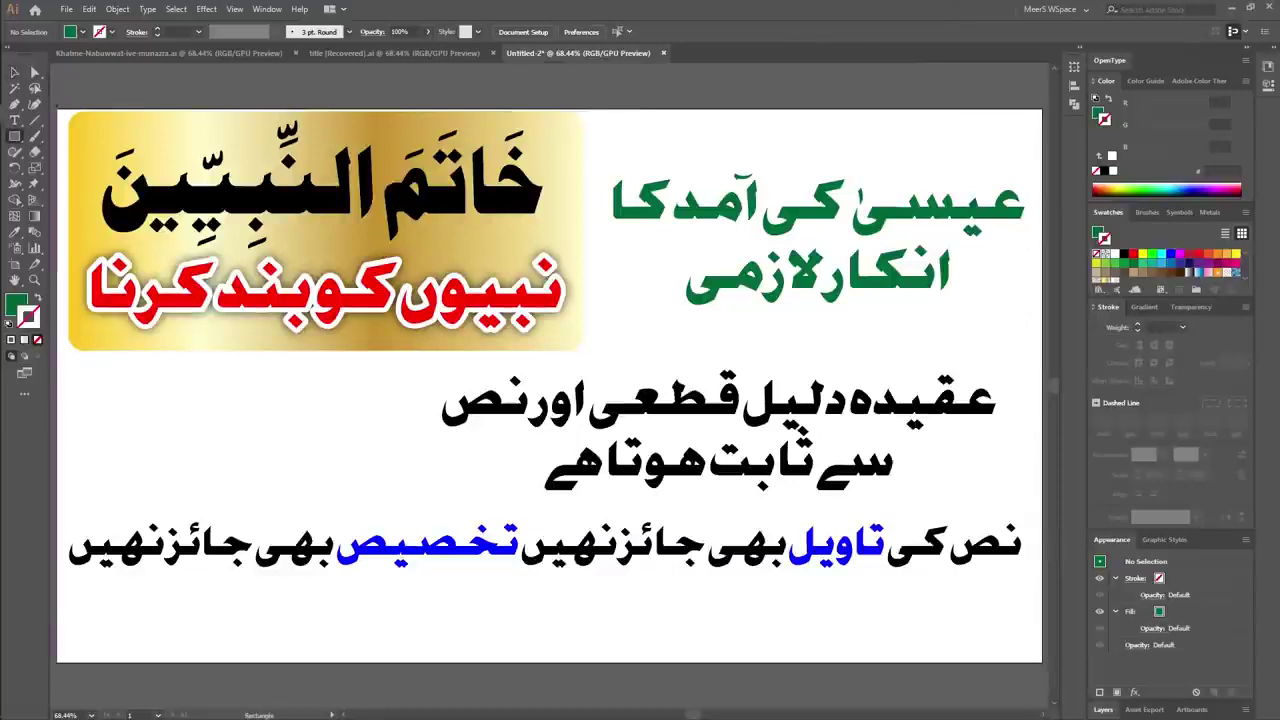
{"action": "key", "text": "d"}
{"action": "left_click", "coordinate": [72, 31]}
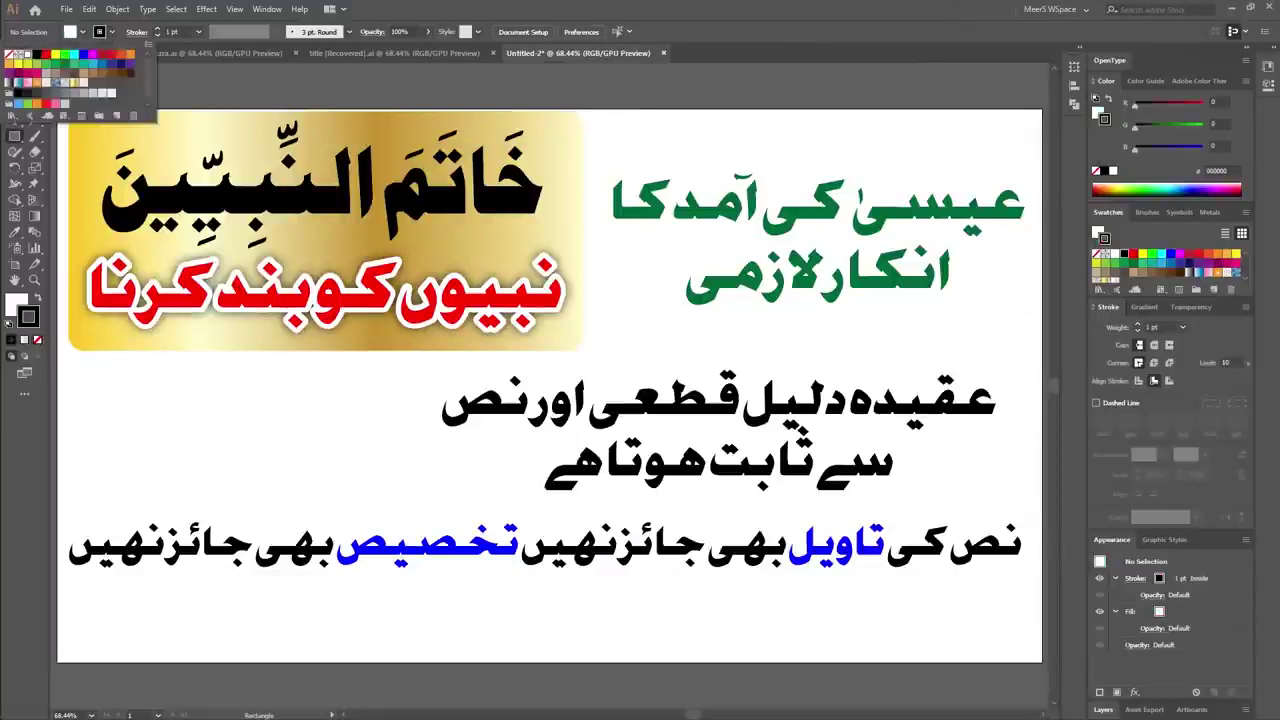
{"action": "left_click", "coordinate": [9, 54]}
{"action": "key", "text": "Escape"}
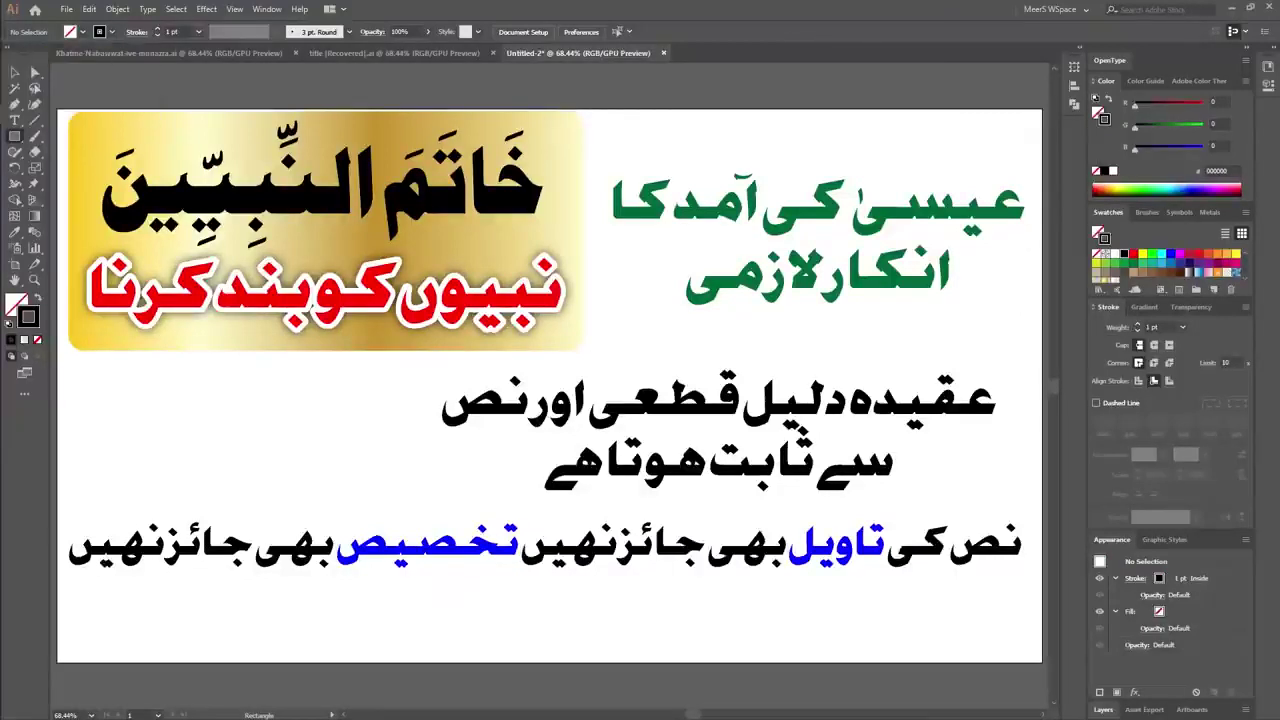
{"action": "left_click", "coordinate": [172, 31]}
{"action": "type", "text": "20"}
{"action": "key", "text": "Return"}
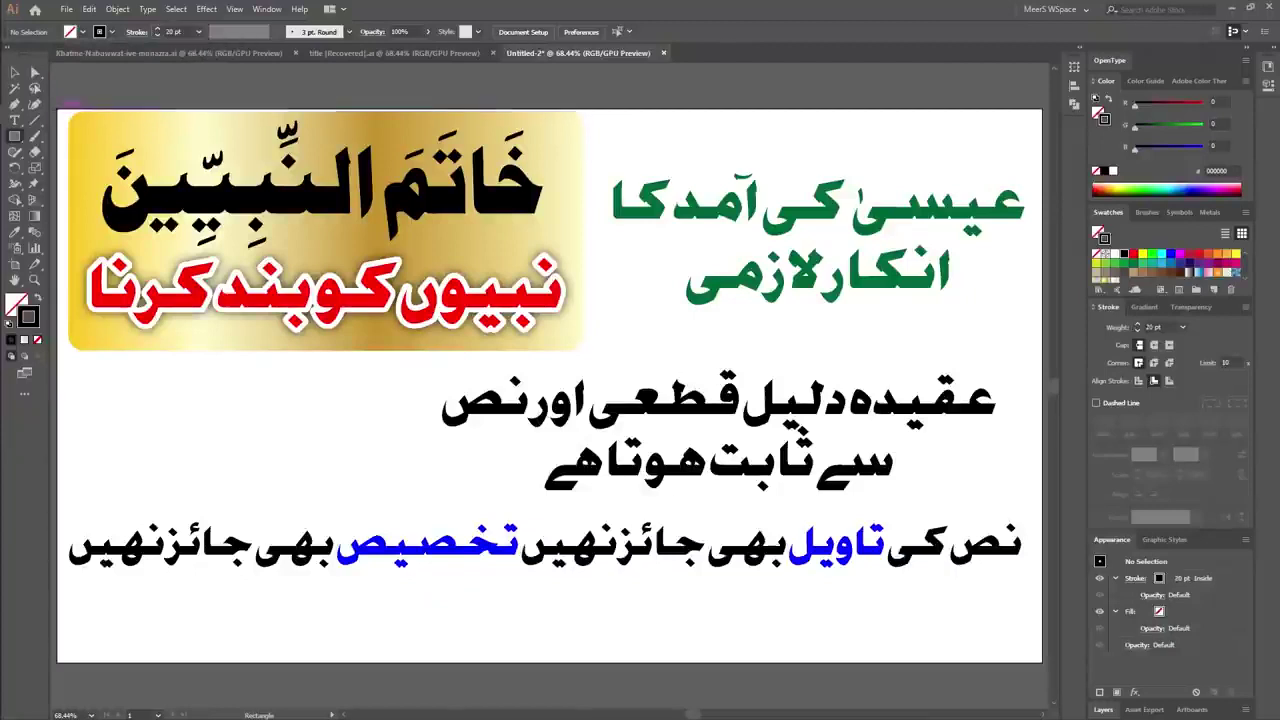
{"action": "left_click_drag", "start_coordinate": [60, 109], "coordinate": [1042, 660]}
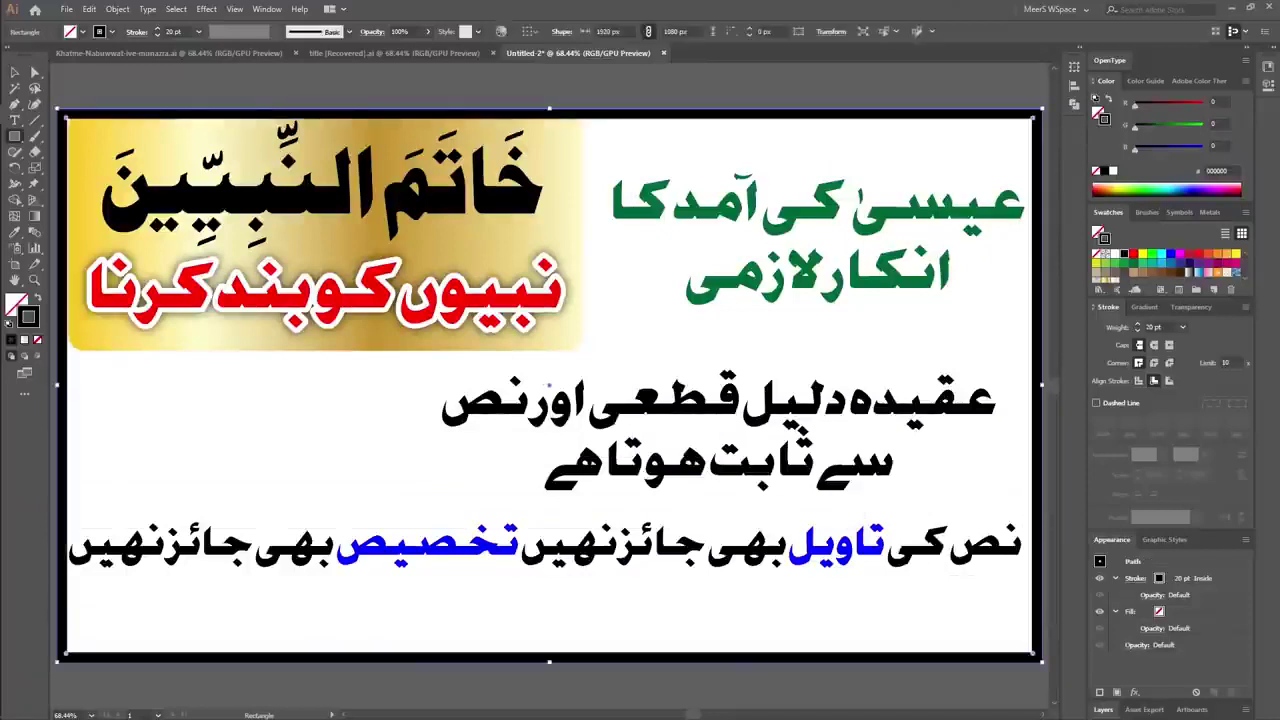
{"action": "key", "text": "v"}
{"action": "key", "text": "ctrl+shift+a"}
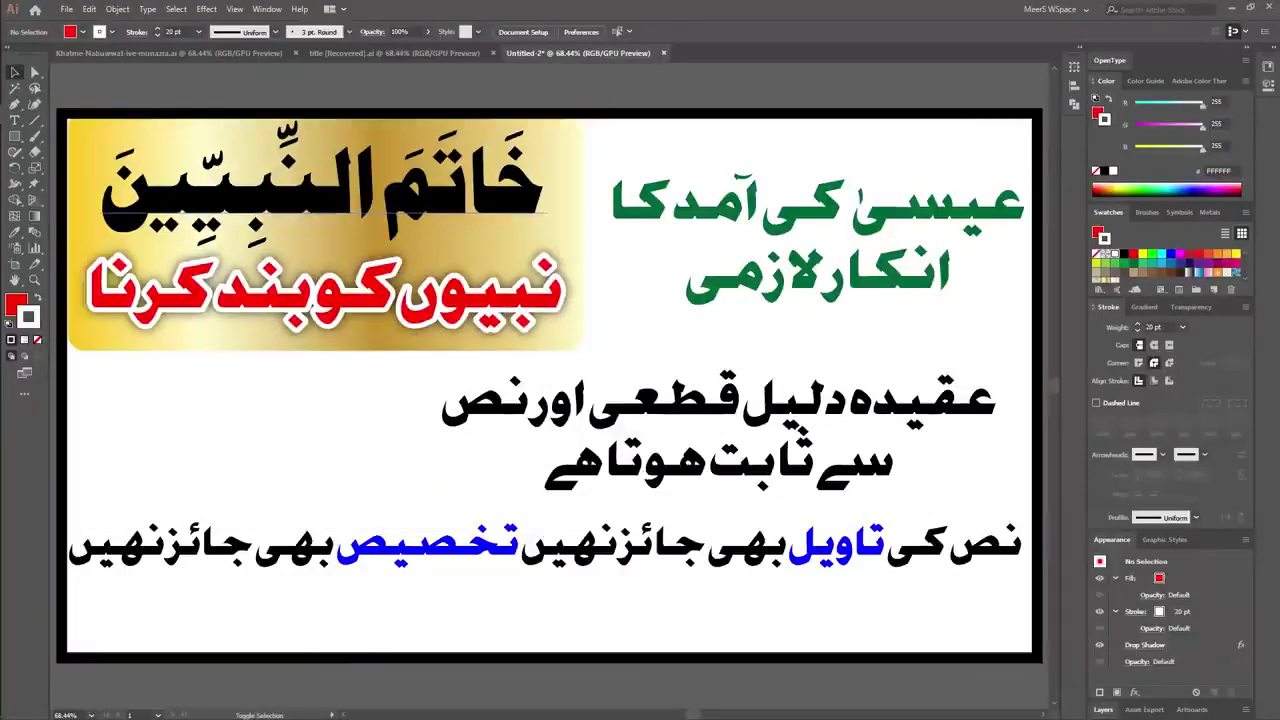
Move the gold panel and its headings down-right inside the border.
{"action": "left_click_drag", "start_coordinate": [352, 210], "coordinate": [328, 198]}
{"action": "left_click", "coordinate": [330, 240]}
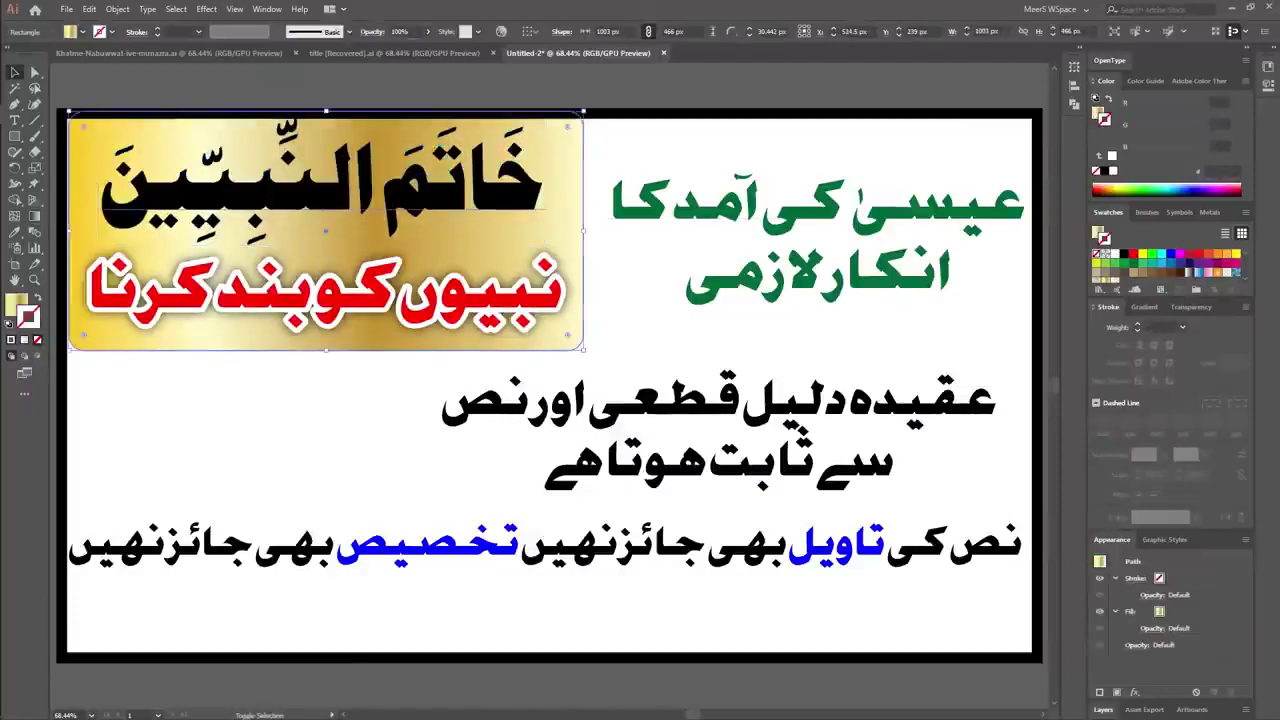
{"action": "left_click", "coordinate": [418, 302], "text": "shift"}
{"action": "left_click_drag", "start_coordinate": [528, 300], "coordinate": [530, 314]}
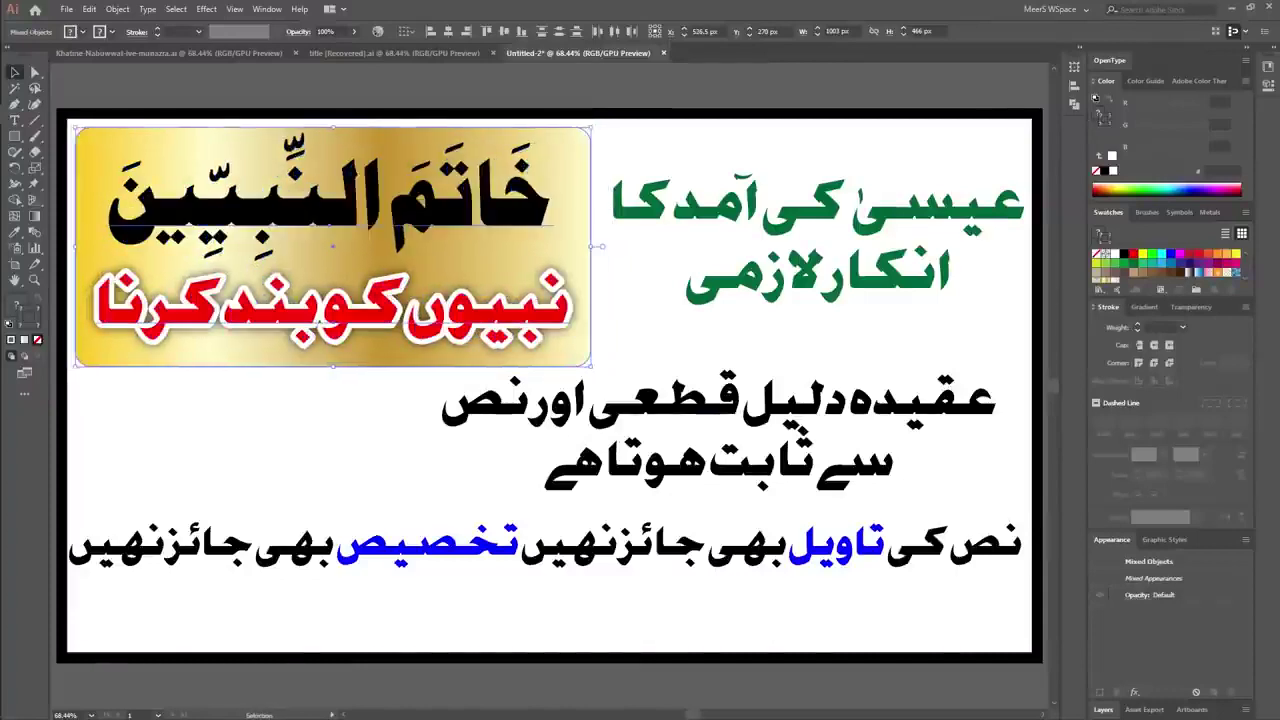
Shrink the bottom Urdu line slightly and shift it lower and left.
{"action": "left_click", "coordinate": [300, 470]}
{"action": "left_click_drag", "start_coordinate": [600, 550], "coordinate": [600, 572]}
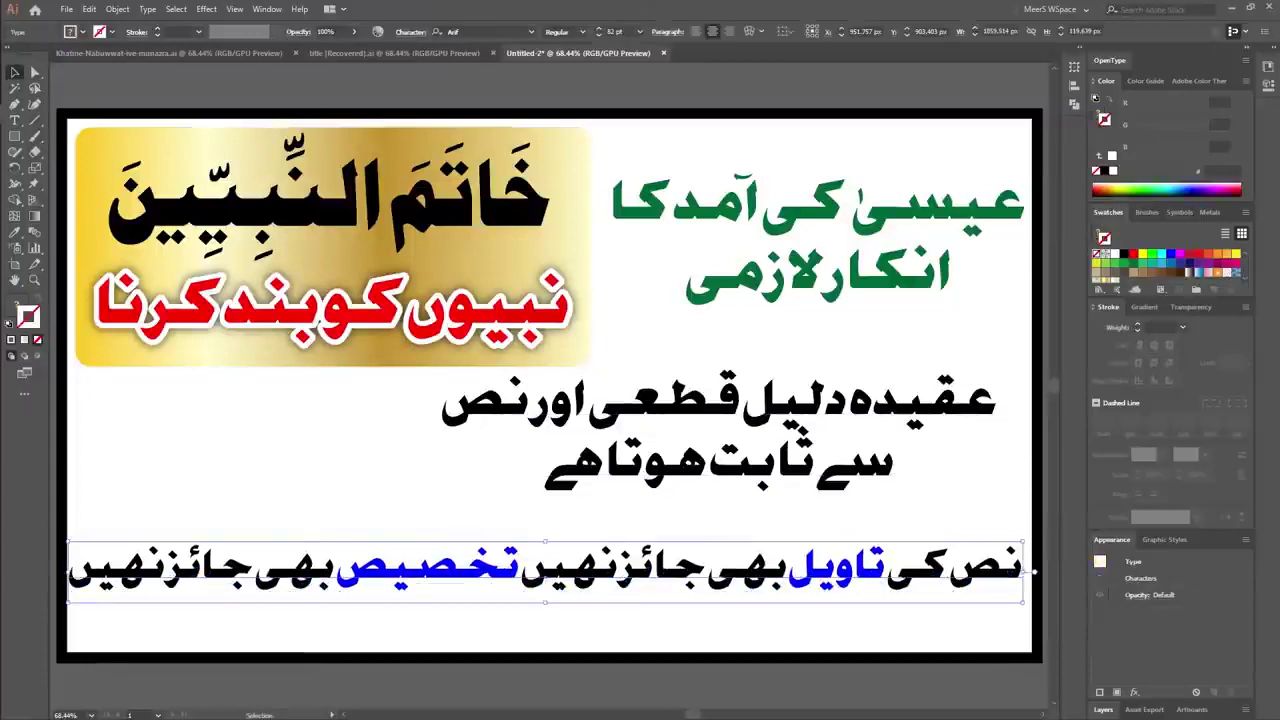
{"action": "left_click_drag", "start_coordinate": [68, 572], "coordinate": [120, 573]}
{"action": "left_click_drag", "start_coordinate": [560, 572], "coordinate": [532, 589]}
Lower the middle black text and shrink the green text to fit the border.
{"action": "left_click_drag", "start_coordinate": [672, 406], "coordinate": [676, 445]}
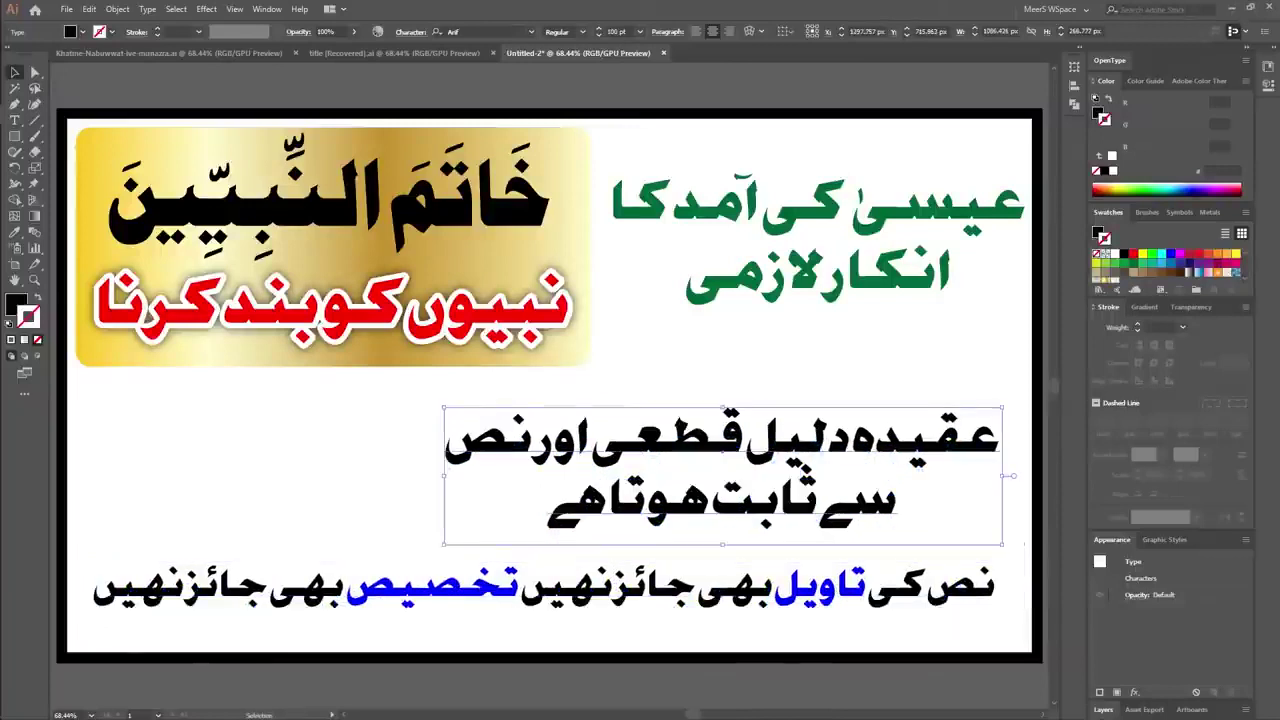
{"action": "left_click", "coordinate": [1010, 212]}
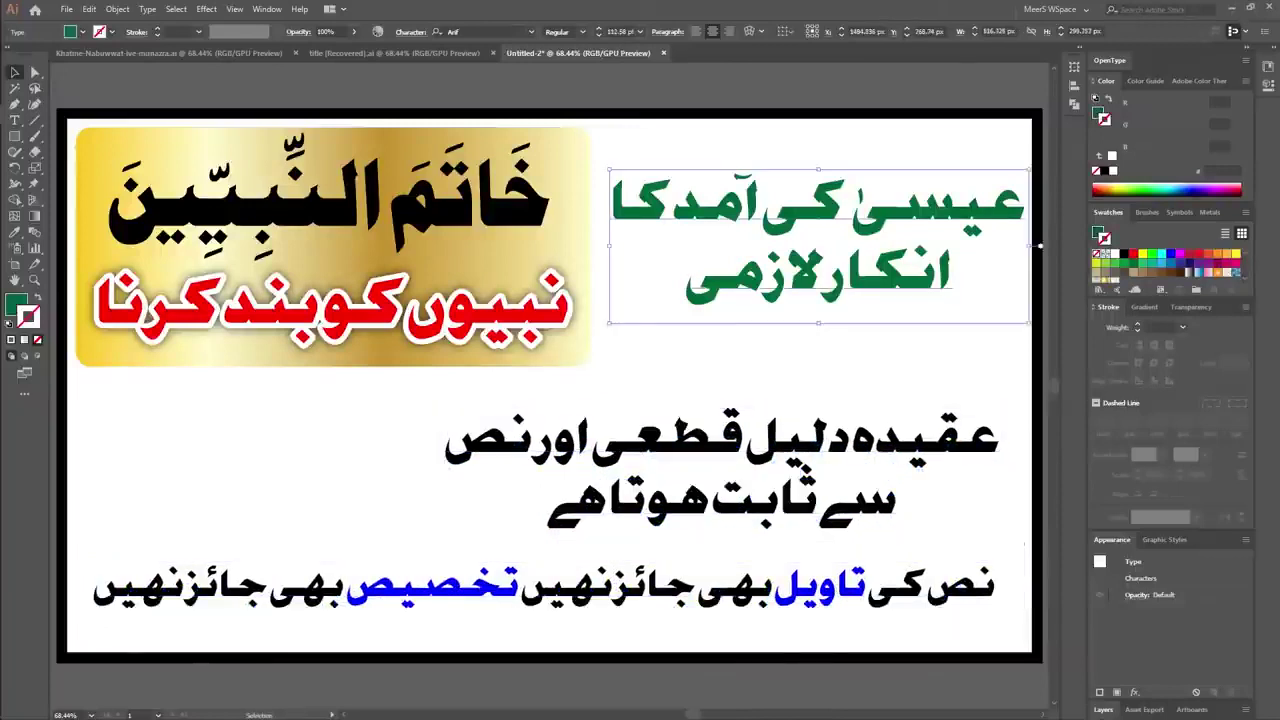
{"action": "left_click_drag", "start_coordinate": [608, 322], "coordinate": [598, 327]}
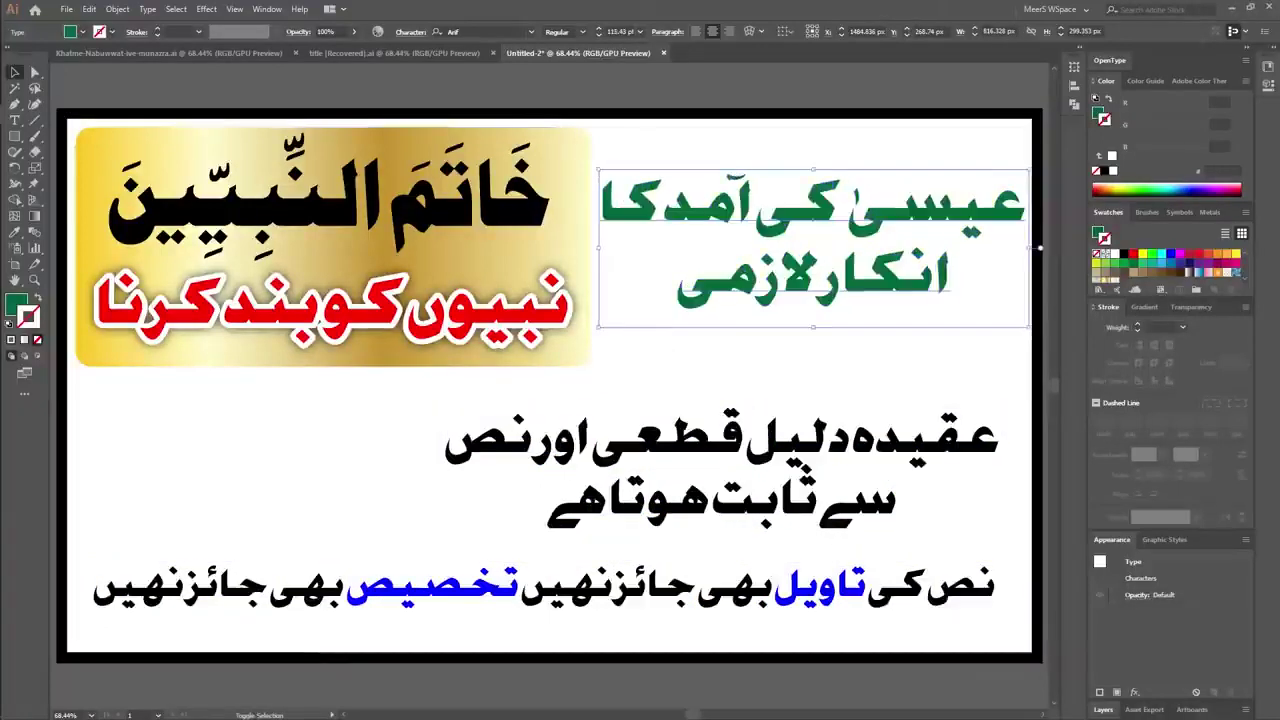
{"action": "key", "text": "ctrl+shift+a"}
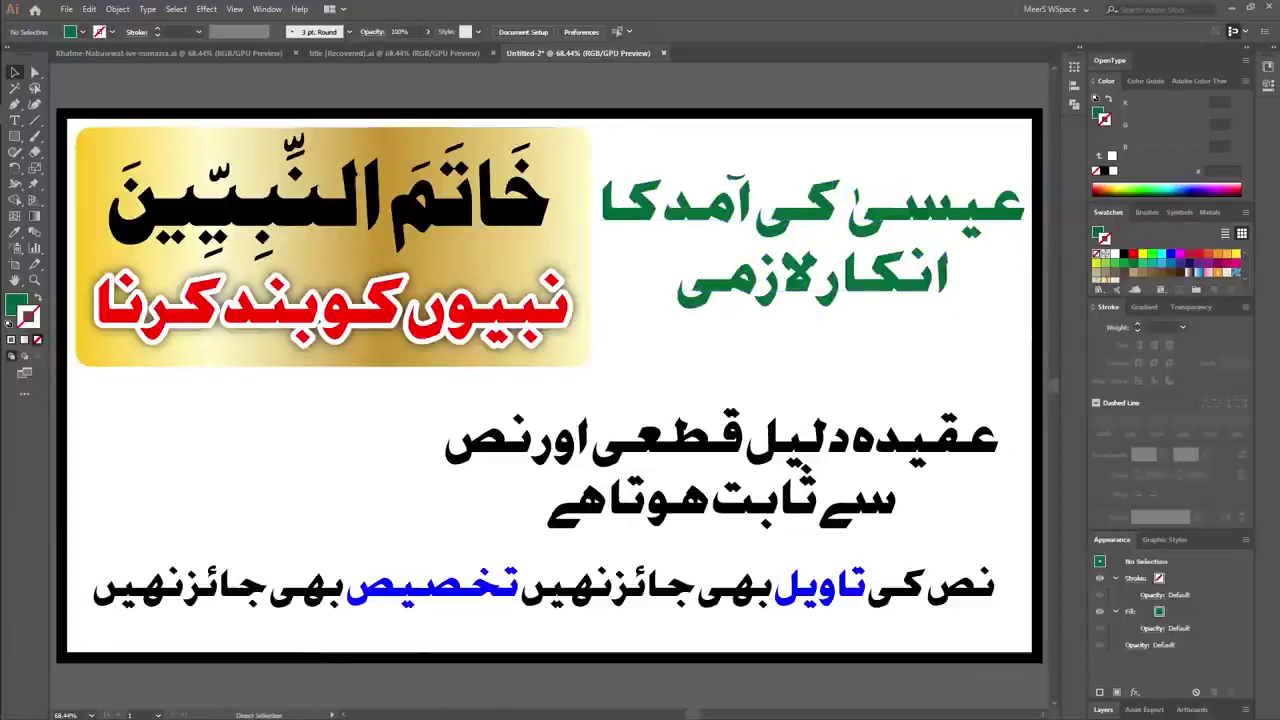
{"action": "key", "text": "ctrl+s"}
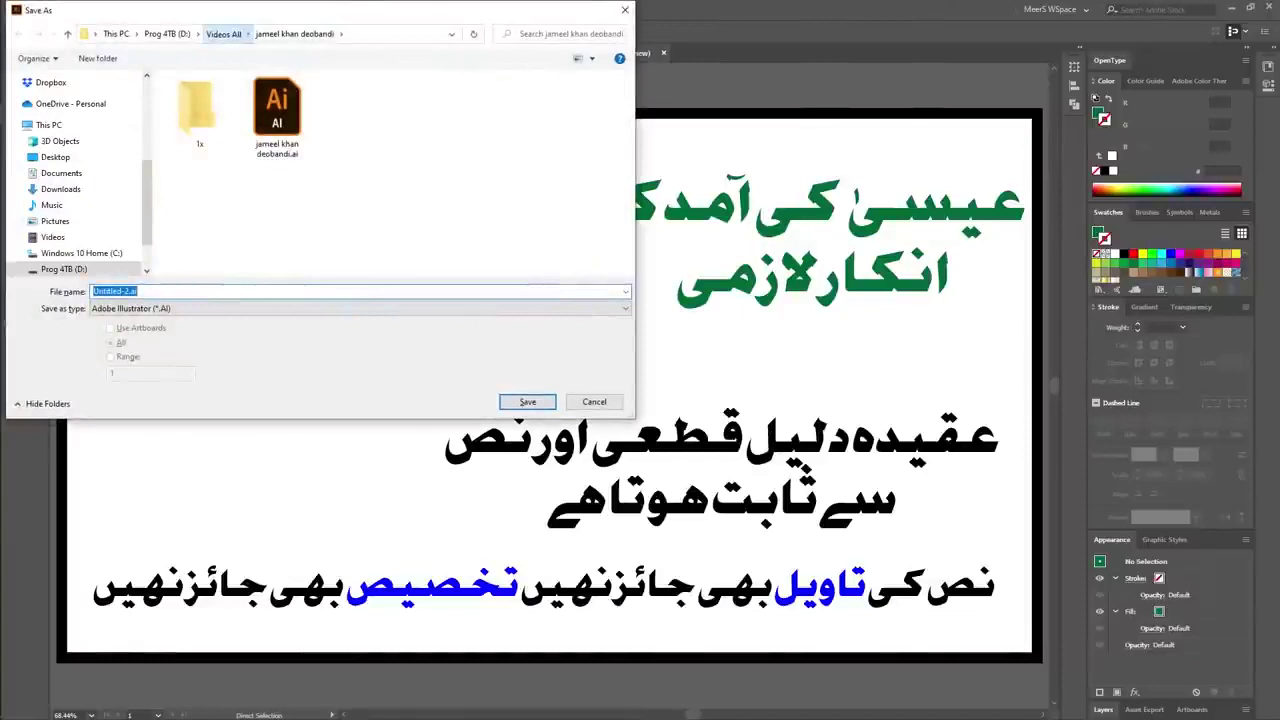
{"action": "left_click", "coordinate": [223, 33]}
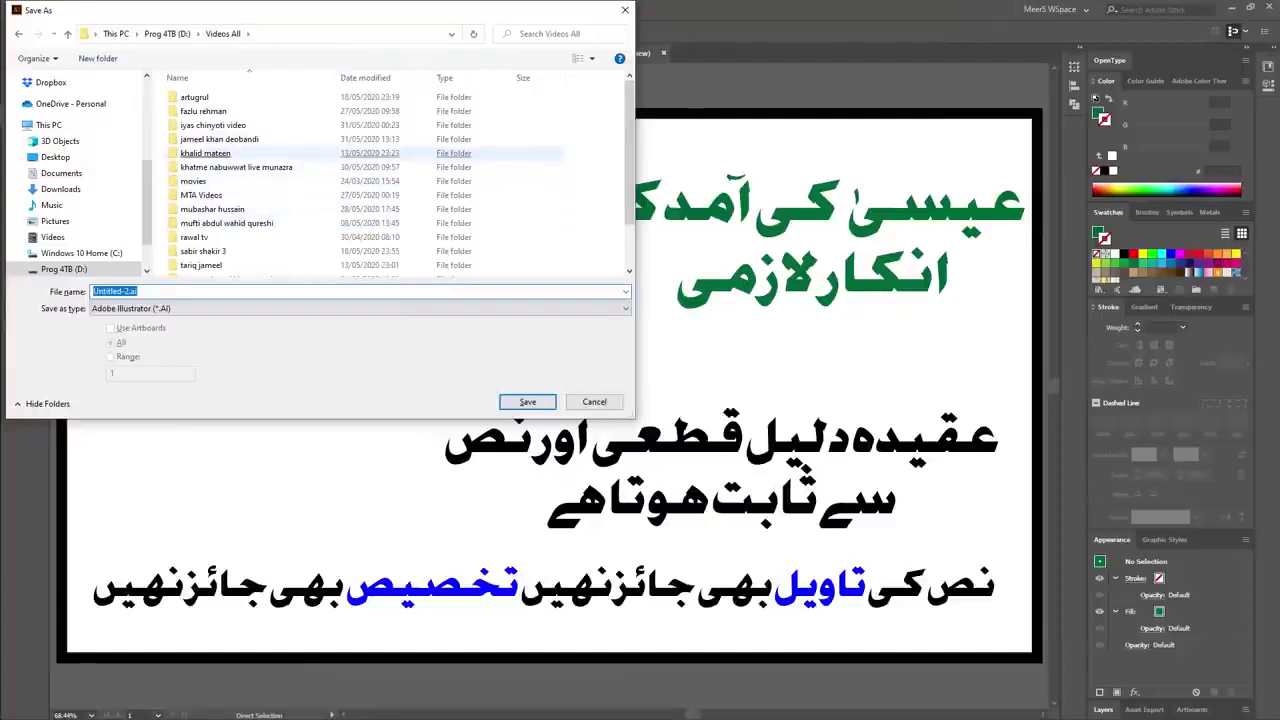
{"action": "left_click", "coordinate": [138, 291]}
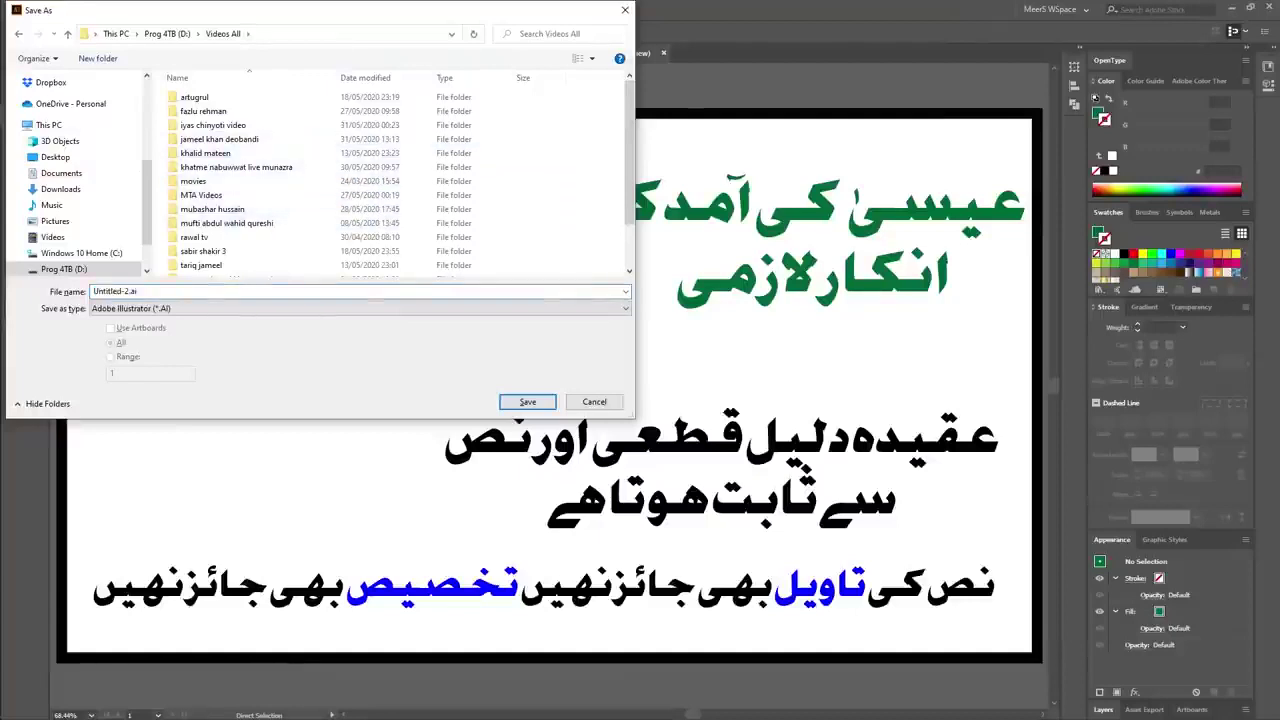
{"action": "key", "text": "super+space"}
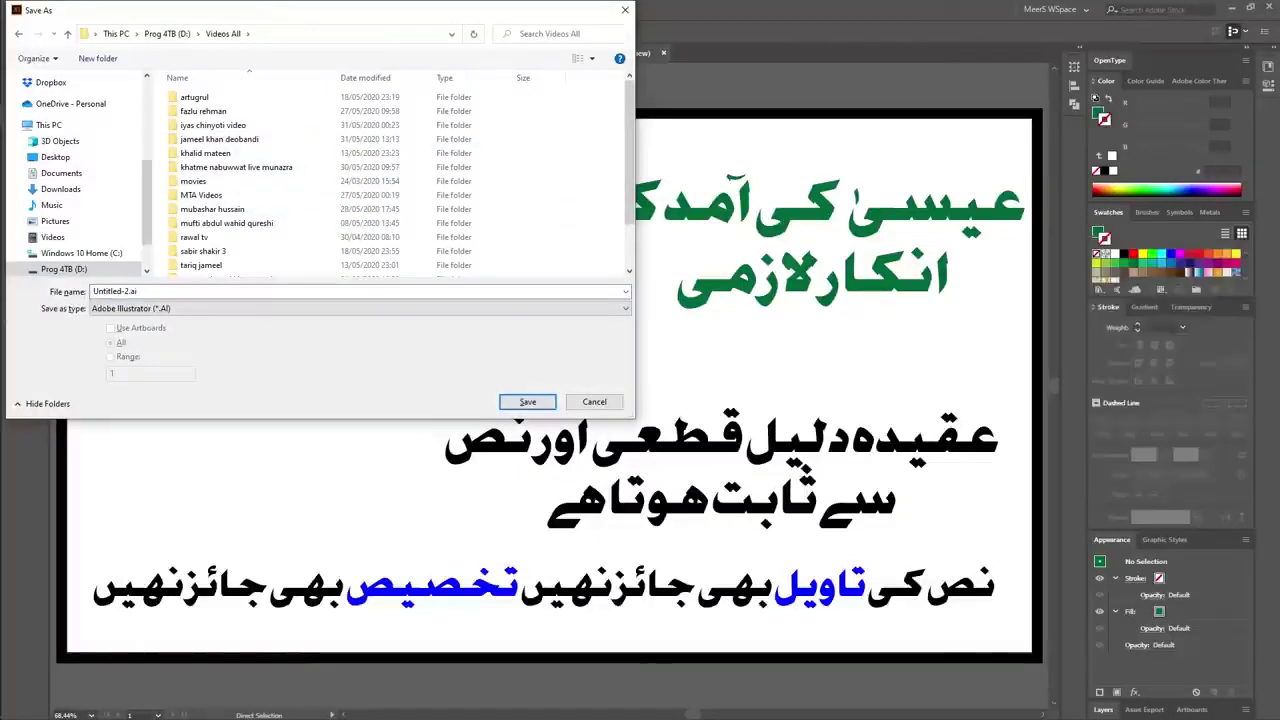
{"action": "left_click", "coordinate": [255, 227]}
{"action": "key", "text": "Return"}
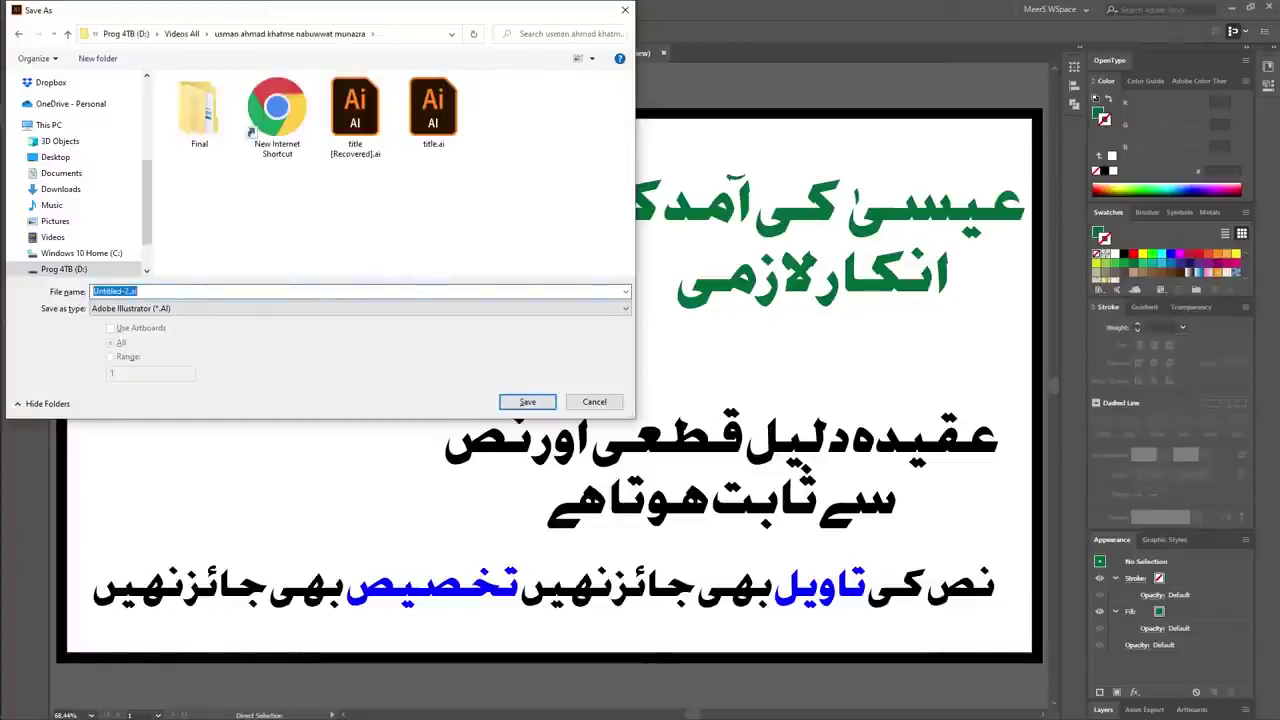
{"action": "type", "text": "nasse - qati - "}
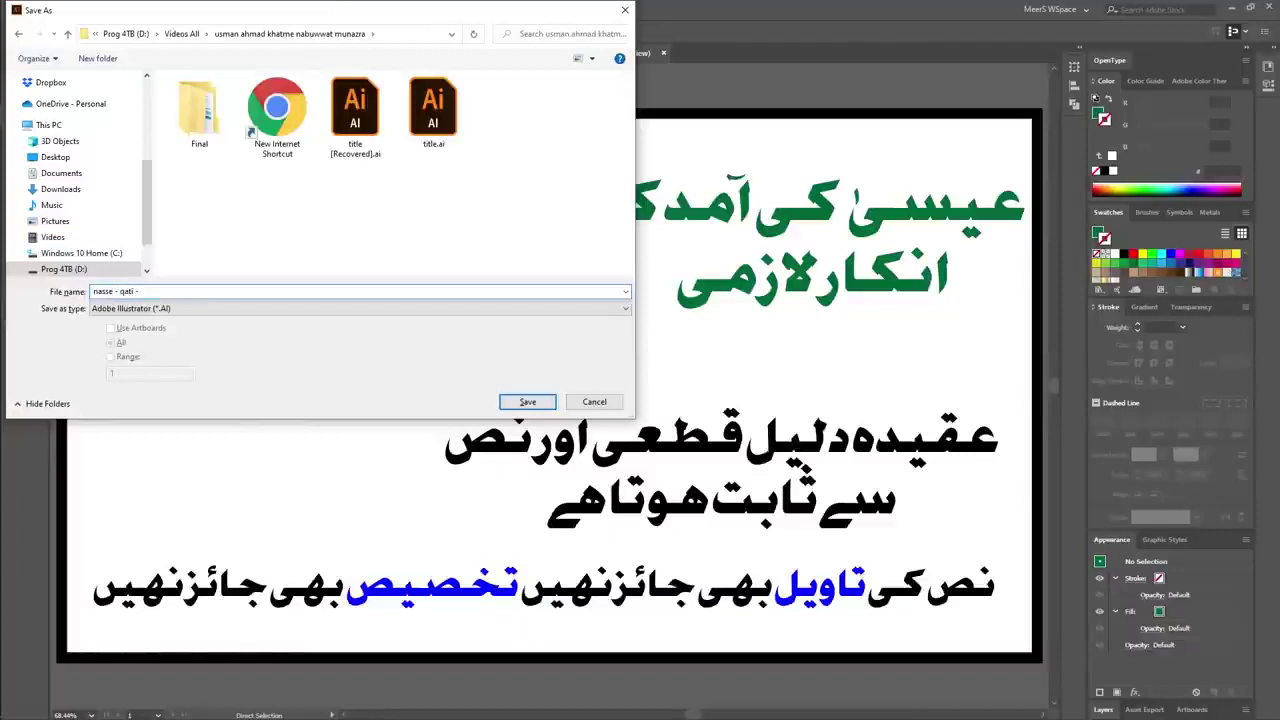
{"action": "type", "text": "tawee- takhses"}
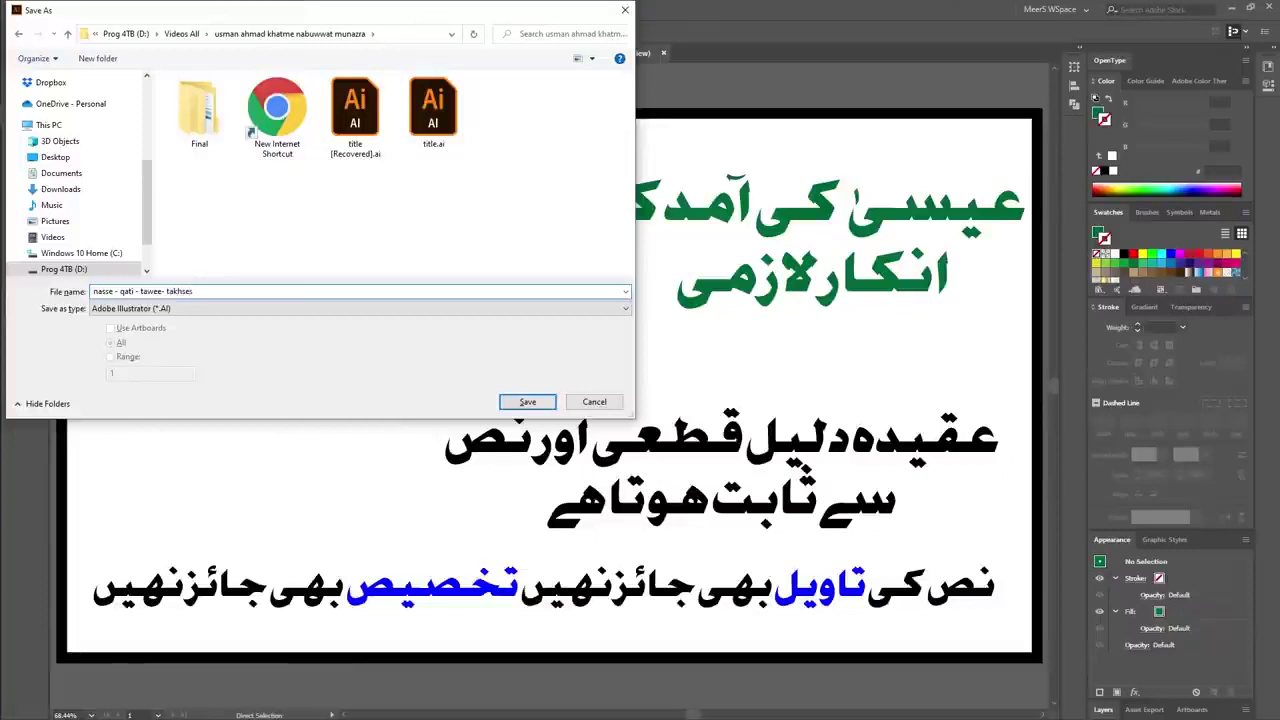
{"action": "key", "text": "Return"}
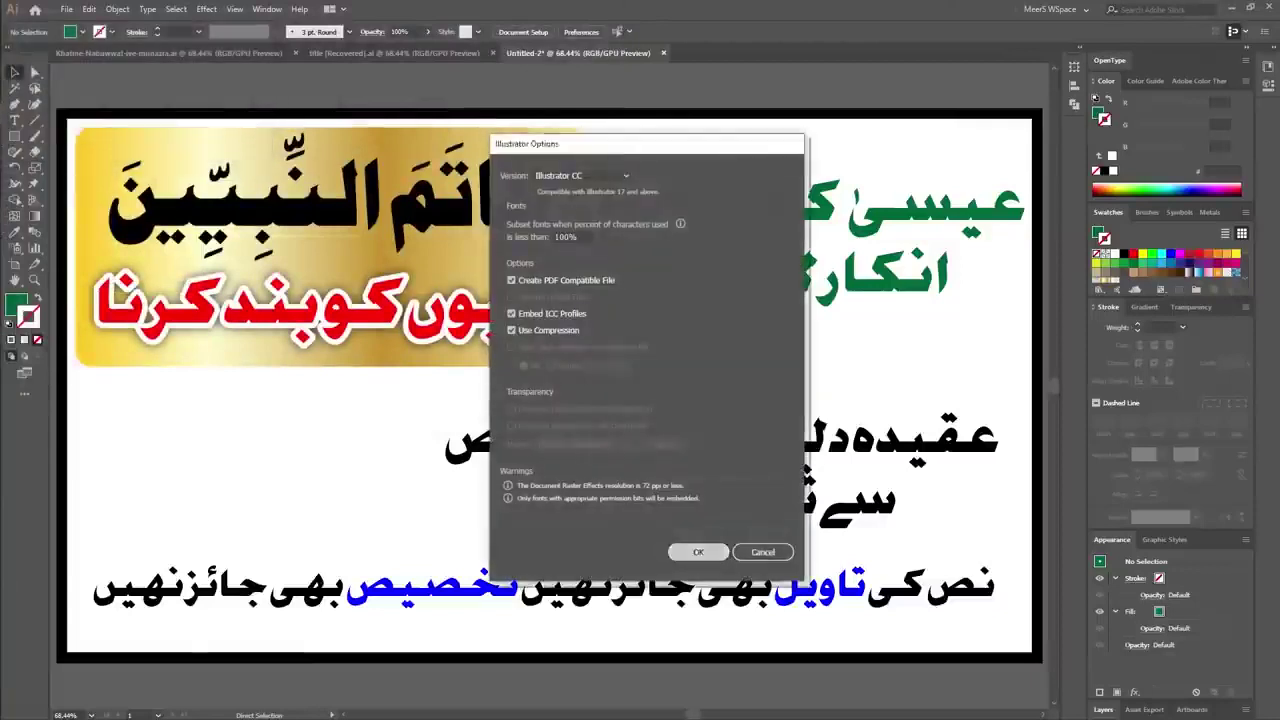
{"action": "key", "text": "Return"}
Export the poster artboard via Export for Screens as a 1x PNG, 'Artboard 1.png'.
{"action": "key", "text": "alt+f"}
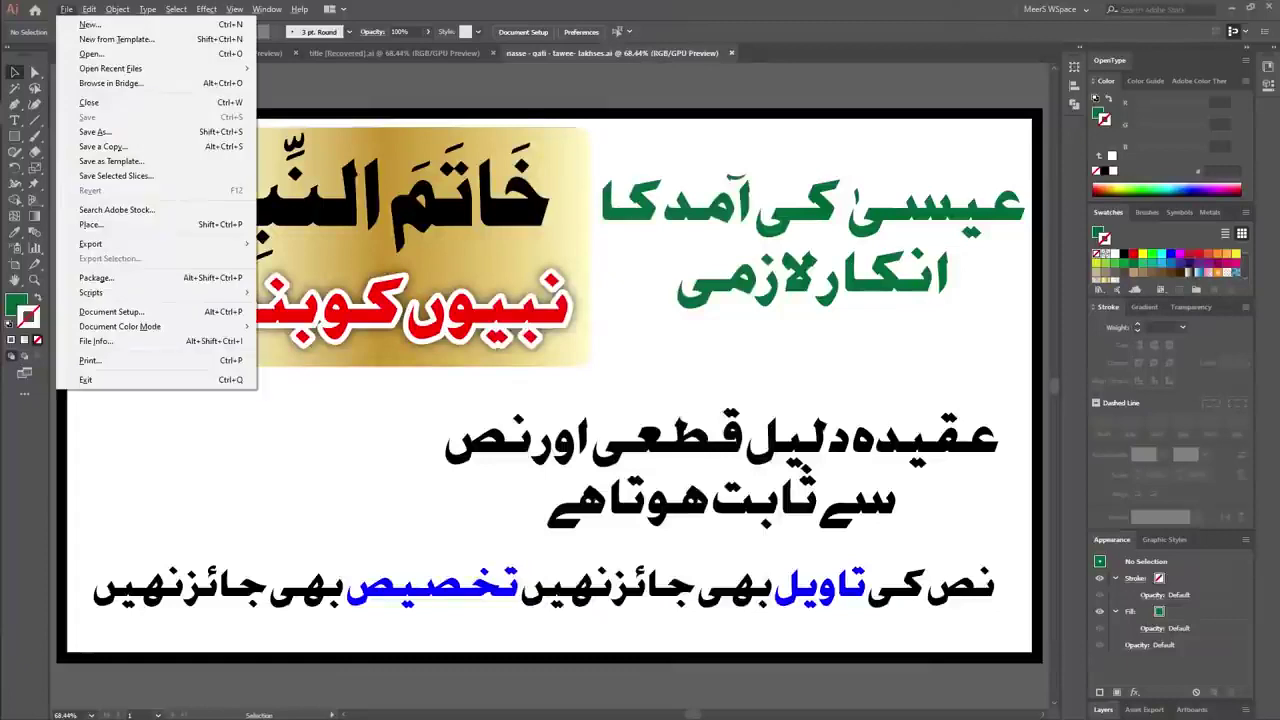
{"action": "key", "text": "e"}
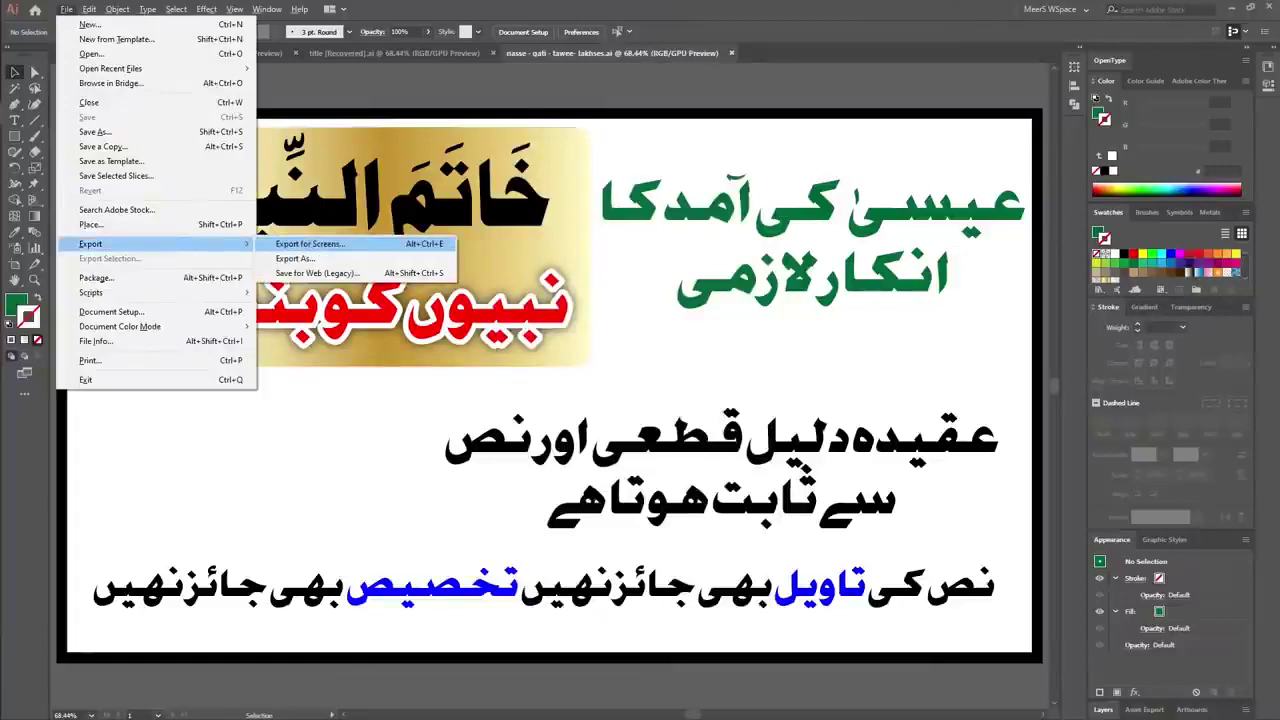
{"action": "key", "text": "Return"}
{"action": "key", "text": "Return"}
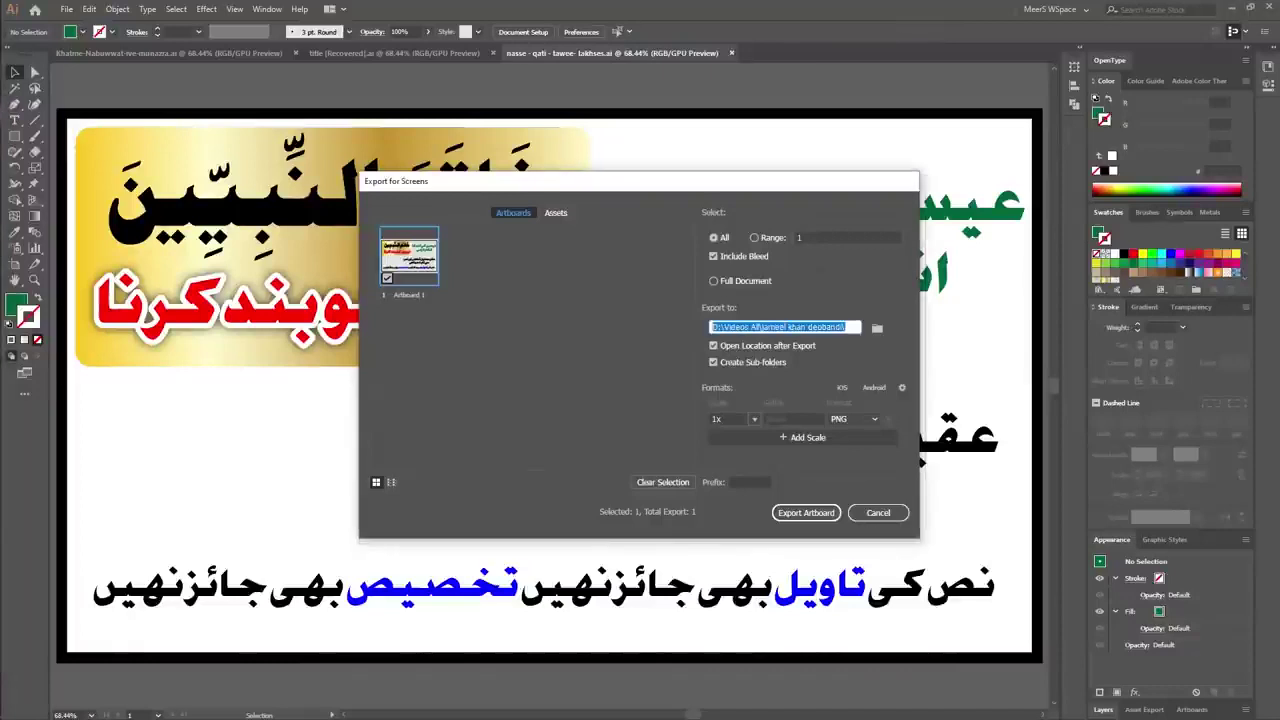
{"action": "key", "text": "Return"}
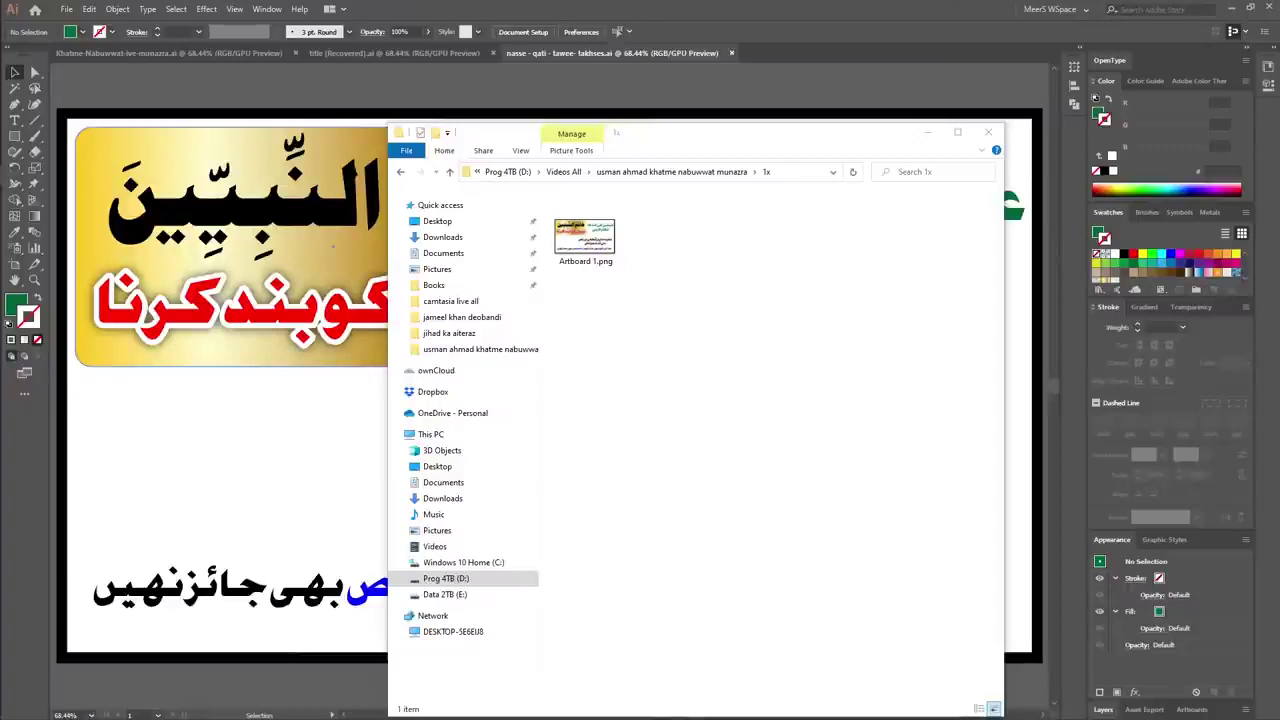
Select the exported 'Artboard 1.png' in the 1x folder and toggle the keyboard input language.
{"action": "left_click", "coordinate": [585, 238]}
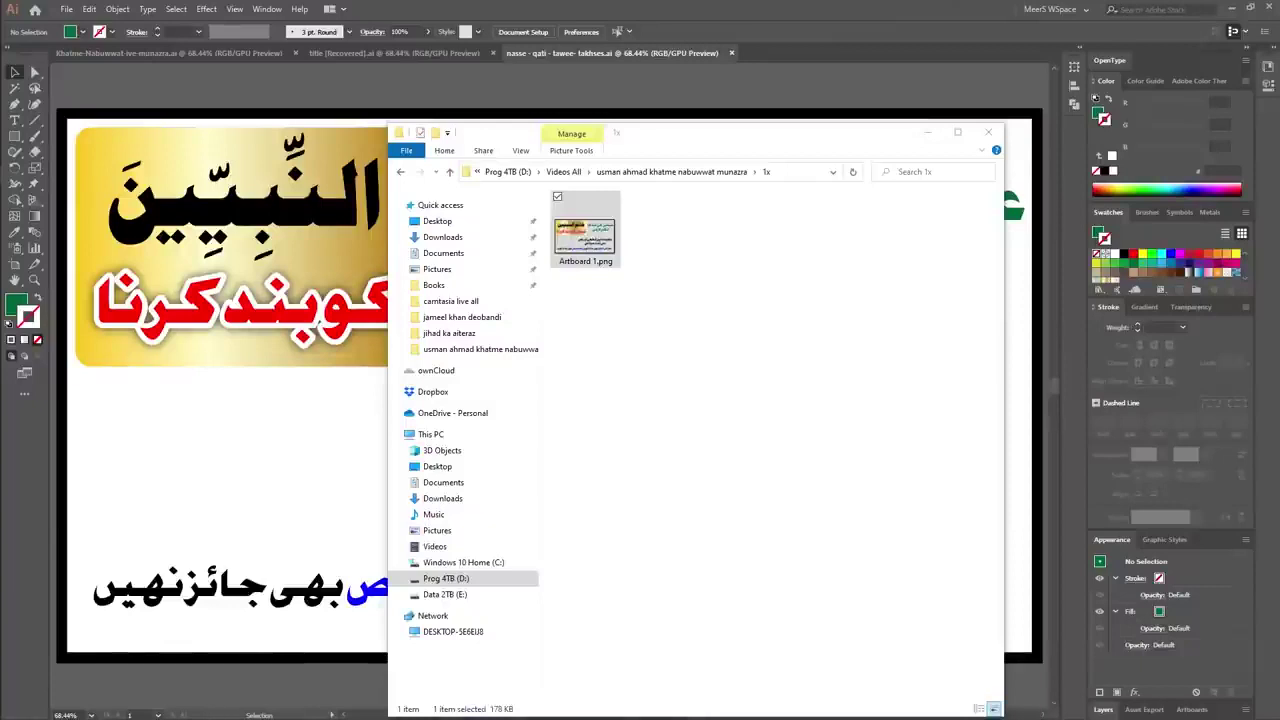
{"action": "key", "text": "super+space"}
{"action": "key", "text": "super+space"}
{"action": "key", "text": "super+space"}
{"action": "key", "text": "super+space"}
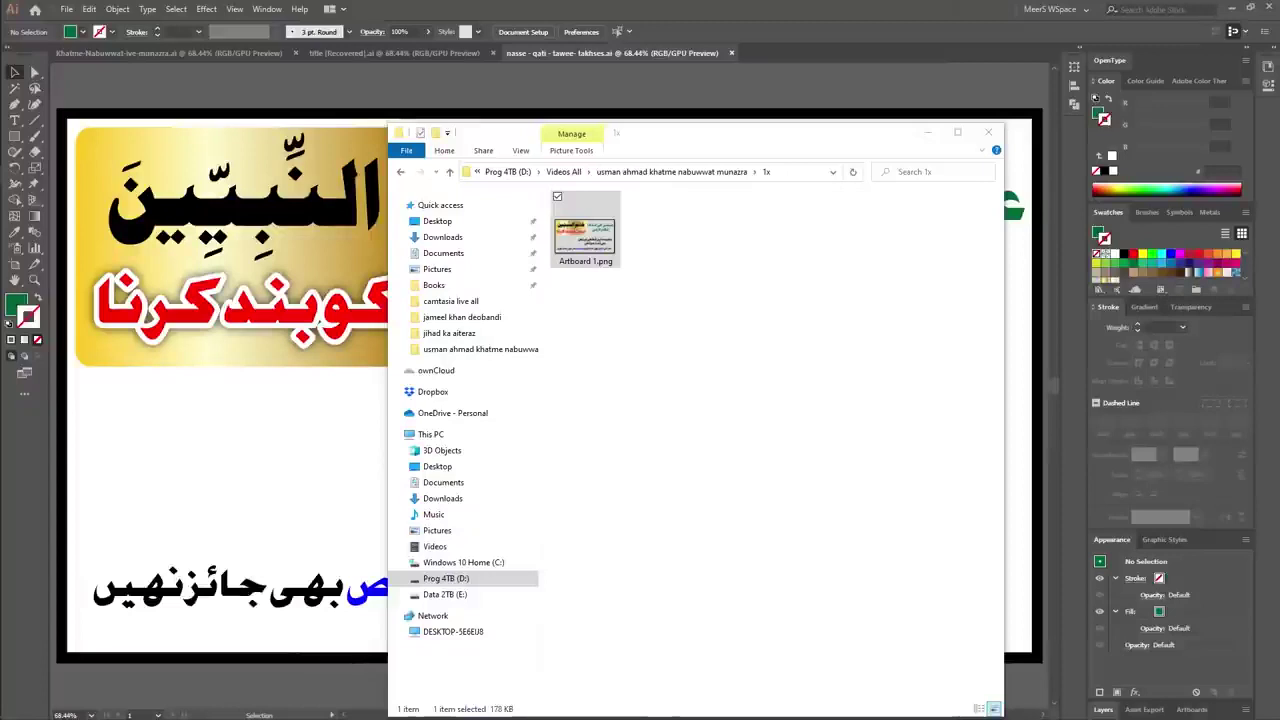
{"action": "key", "text": "super+space"}
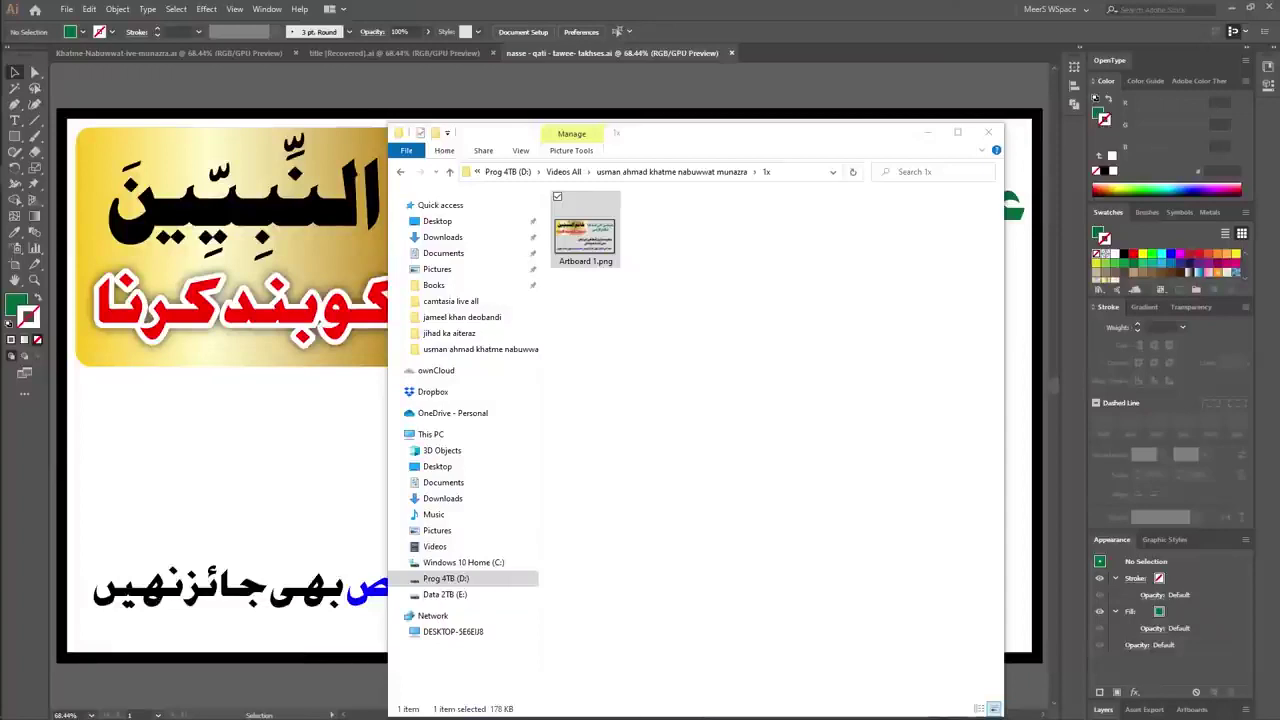
{"action": "left_click", "coordinate": [955, 114]}
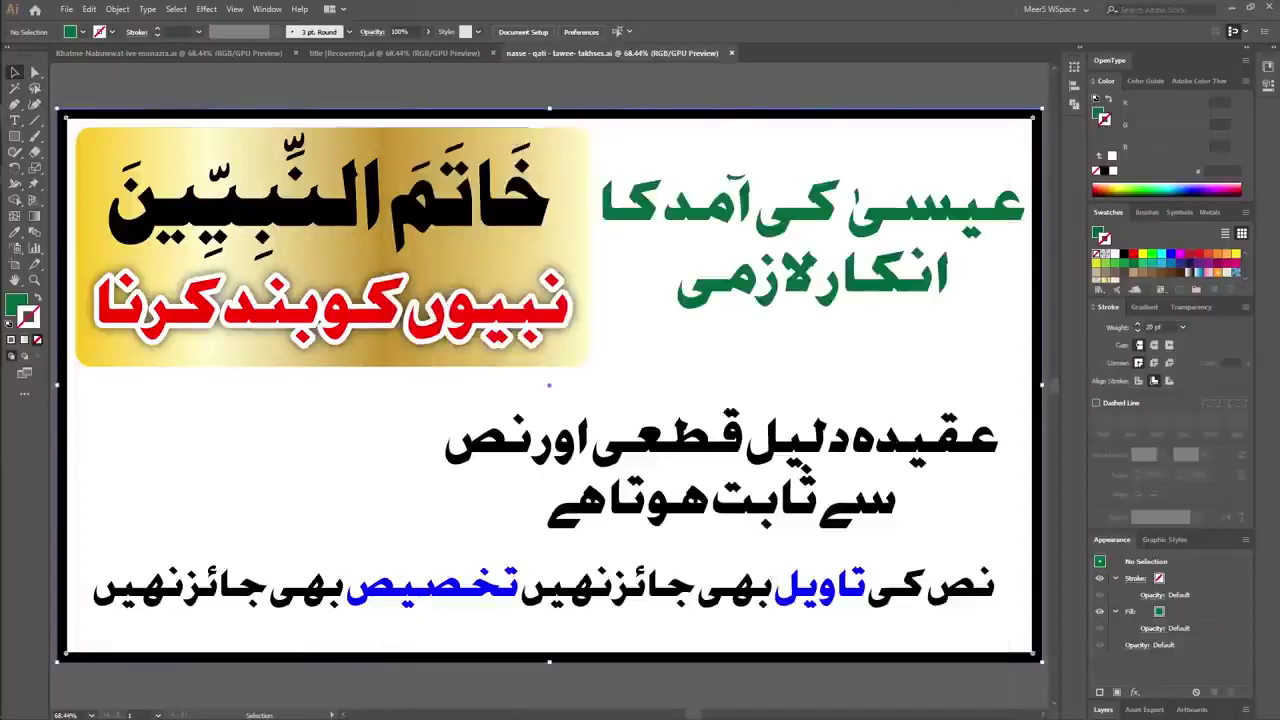
{"action": "key", "text": "ctrl+shift+a"}
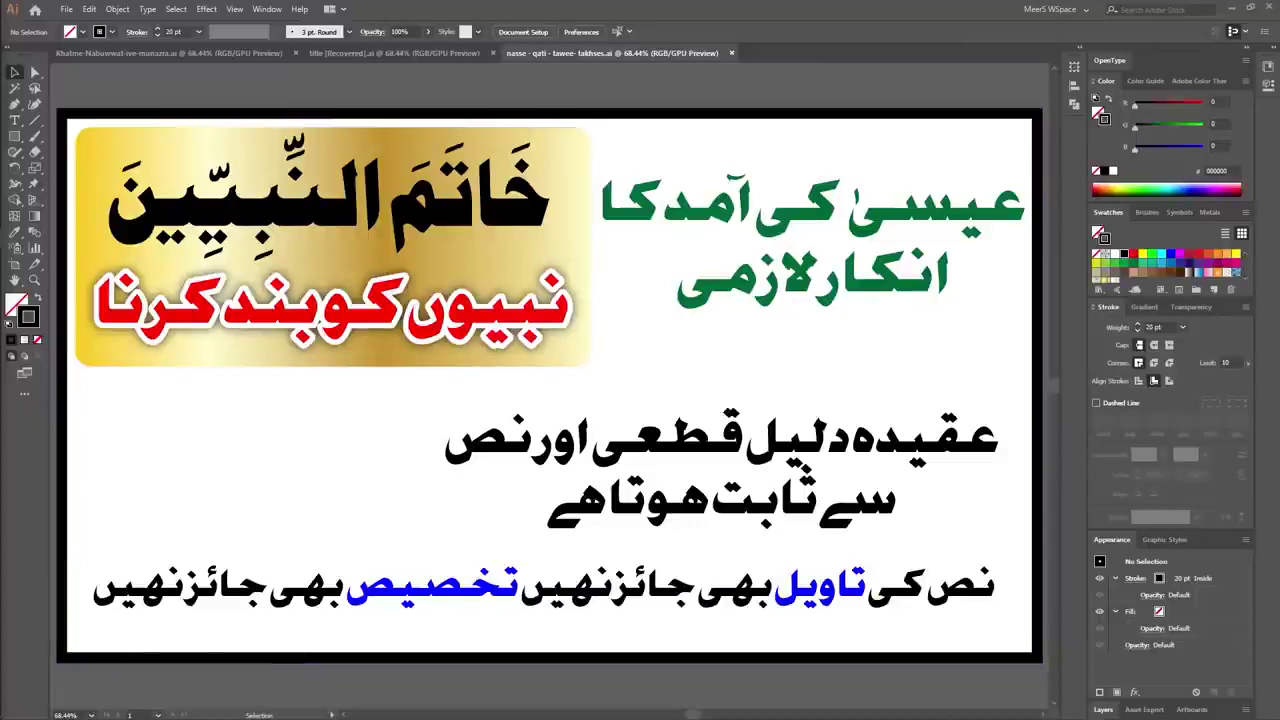
Scale the middle black Urdu text to nearly full poster width and nudge the bottom line down-right.
{"action": "left_click", "coordinate": [700, 450]}
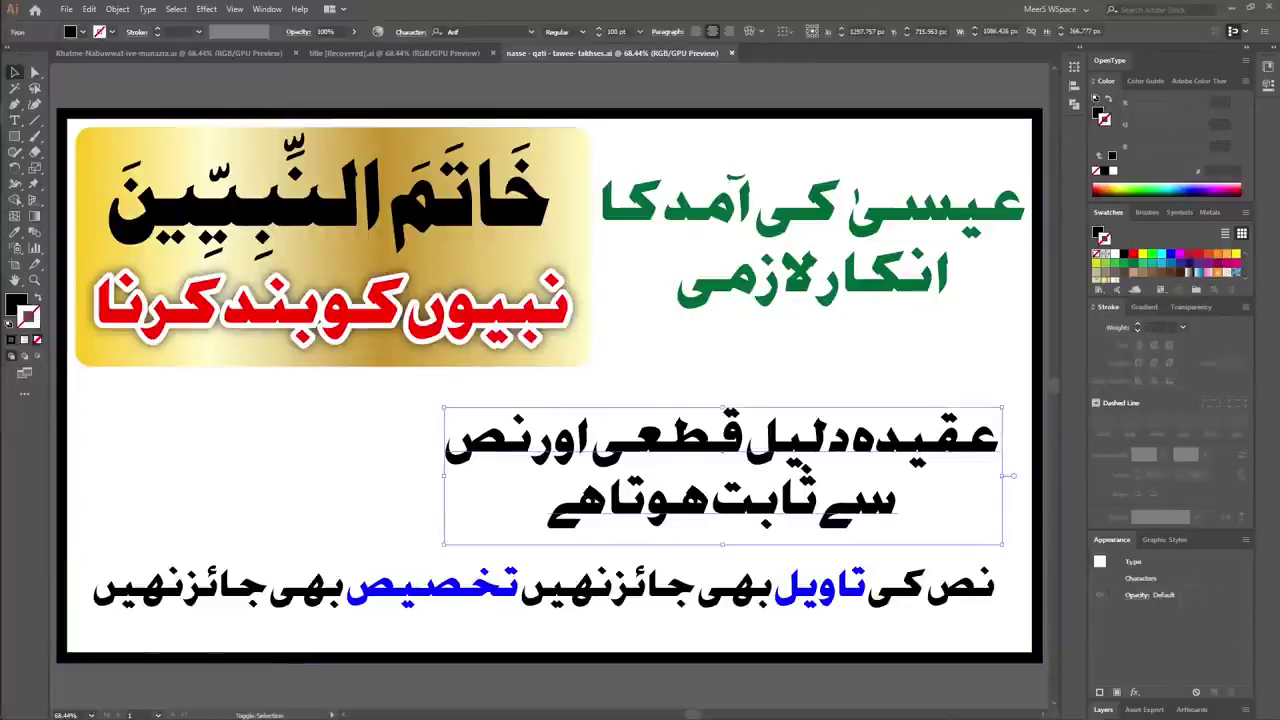
{"action": "left_click_drag", "start_coordinate": [443, 532], "coordinate": [380, 562]}
{"action": "left_click_drag", "start_coordinate": [700, 450], "coordinate": [517, 460]}
{"action": "left_click_drag", "start_coordinate": [865, 398], "coordinate": [960, 375]}
{"action": "left_click_drag", "start_coordinate": [700, 450], "coordinate": [724, 460]}
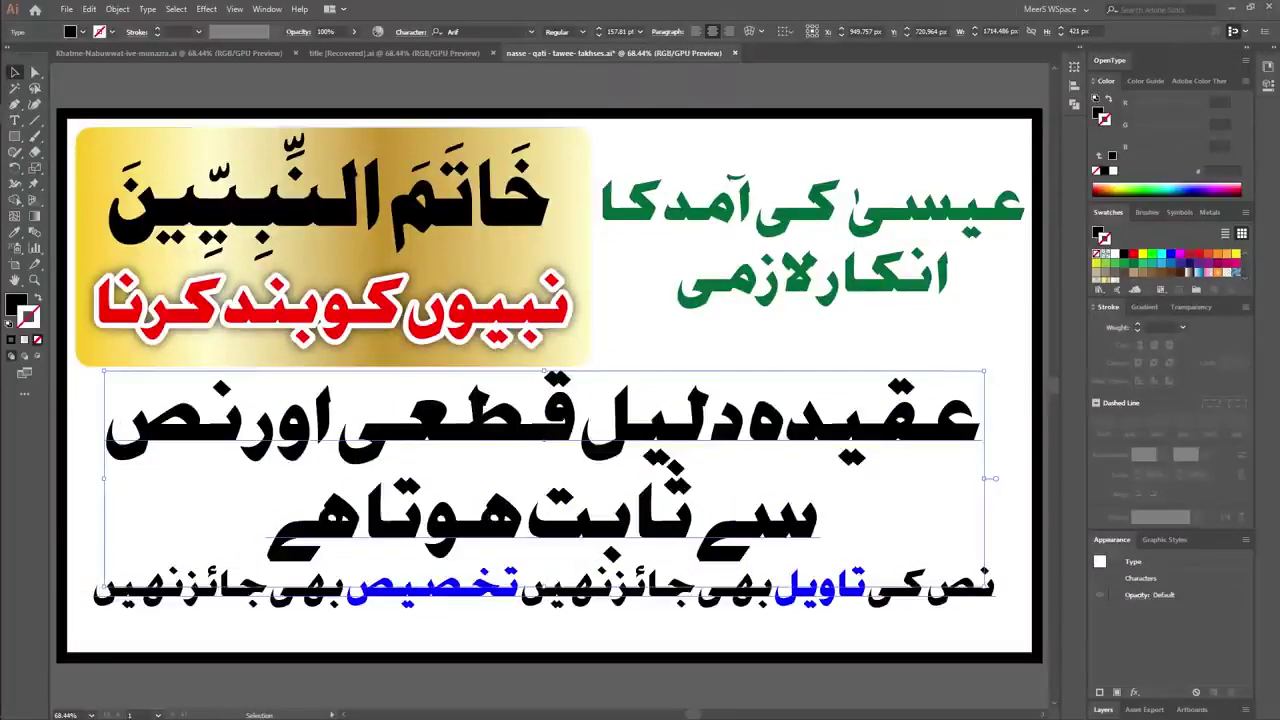
{"action": "left_click_drag", "start_coordinate": [665, 582], "coordinate": [700, 607]}
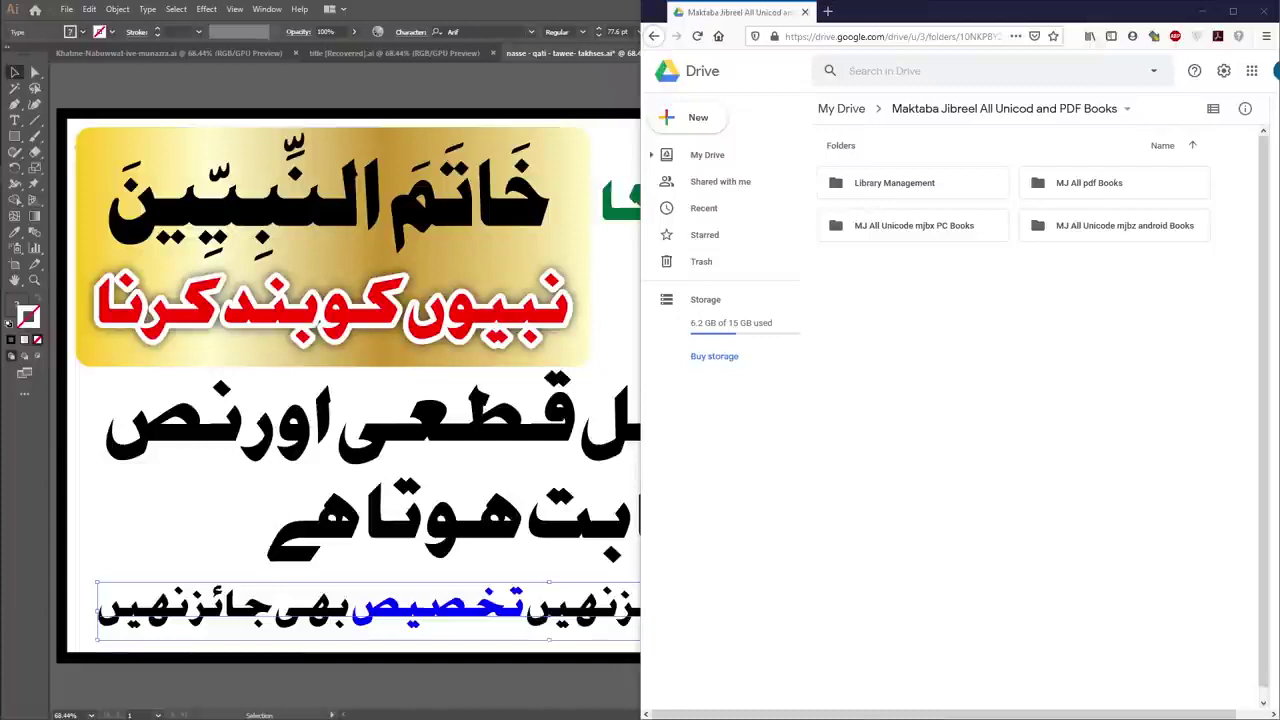
Bring the Firefox Urdu debate tweet to the front at 150% page zoom.
{"action": "key", "text": "alt+Tab"}
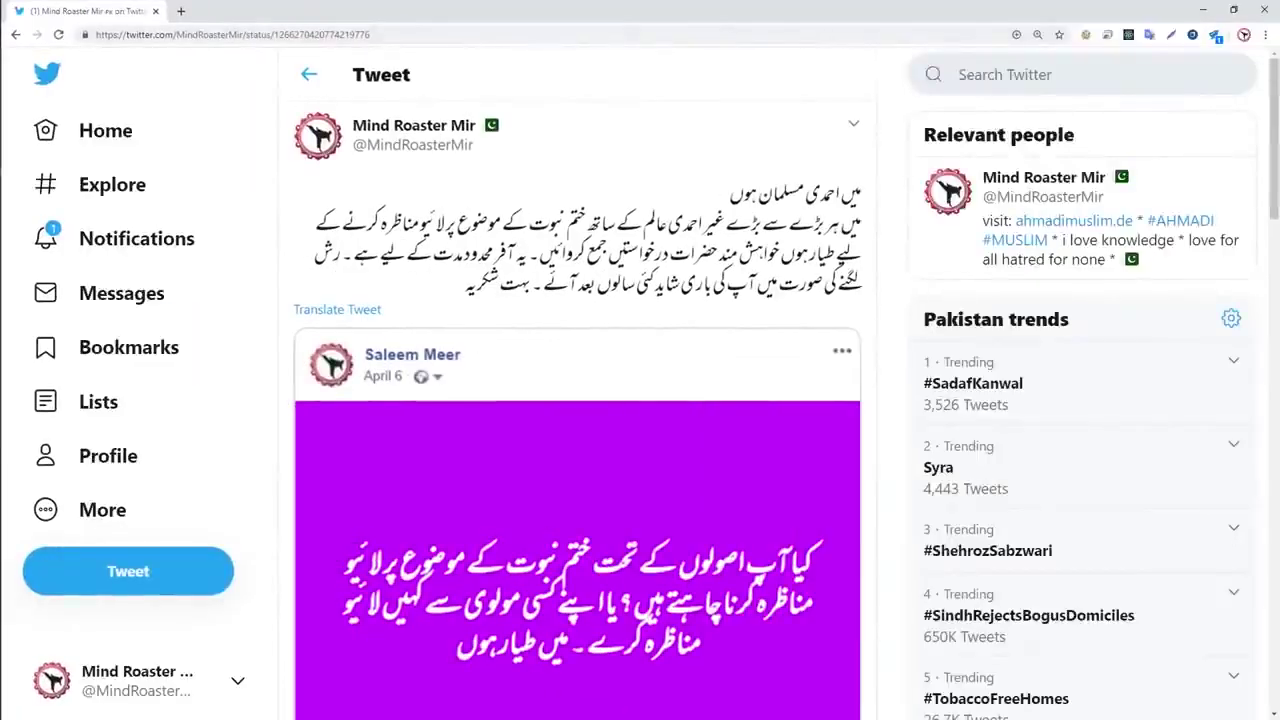
{"action": "key", "text": "ctrl+minus"}
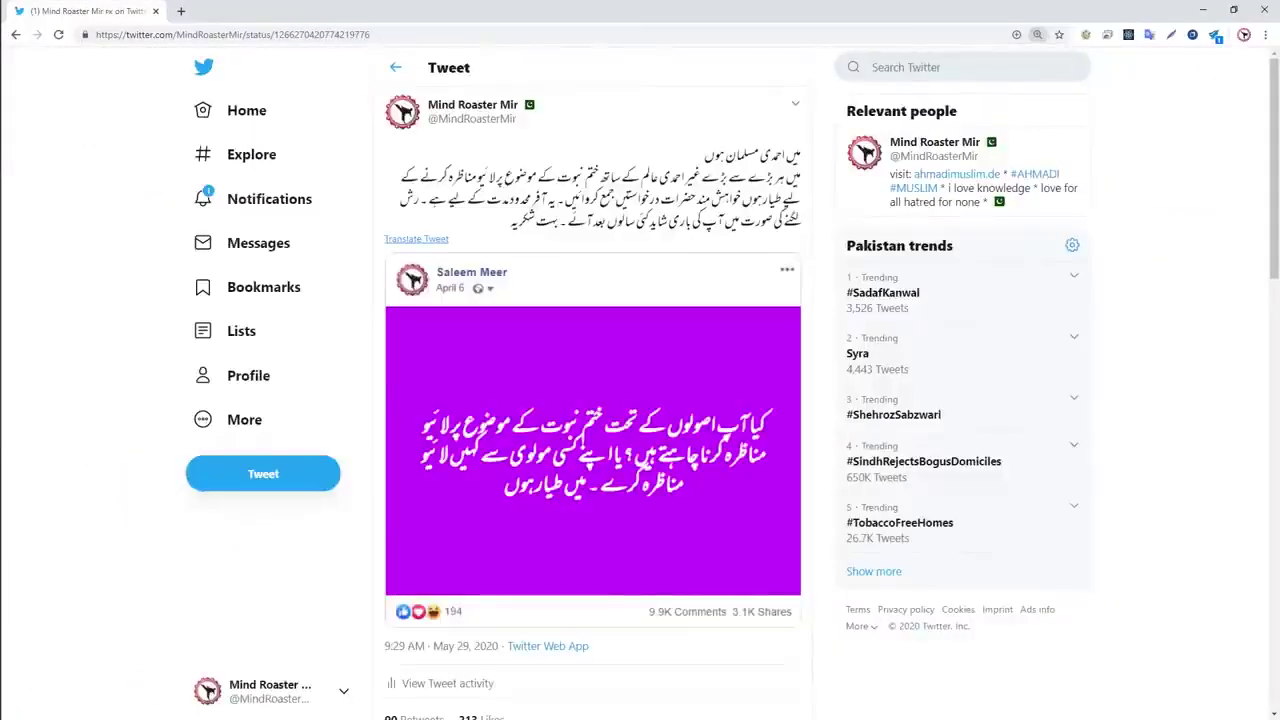
{"action": "key", "text": "ctrl+plus"}
{"action": "key", "text": "ctrl+plus"}
{"action": "key", "text": "ctrl+plus"}
{"action": "key", "text": "ctrl+plus"}
{"action": "key", "text": "ctrl+minus"}
{"action": "key", "text": "ctrl+minus"}
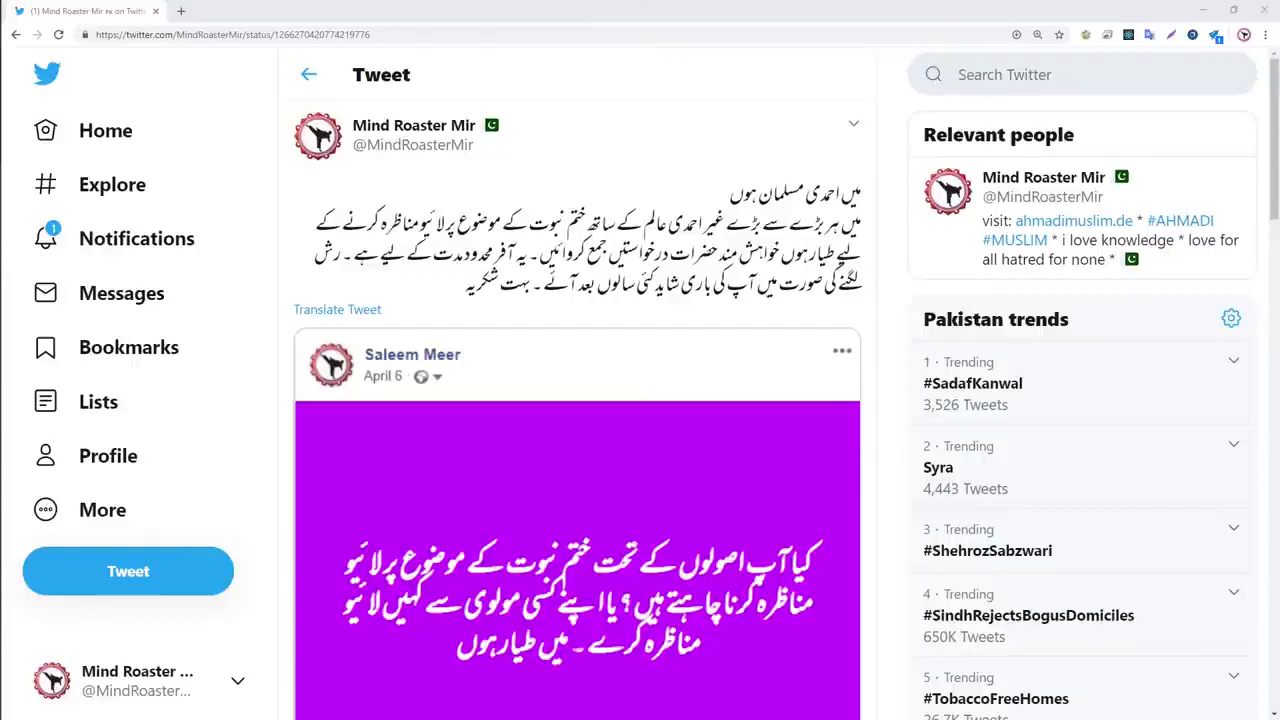
Highlight the tweet's second Urdu sentence offering a live debate.
{"action": "left_click_drag", "start_coordinate": [860, 192], "coordinate": [731, 226]}
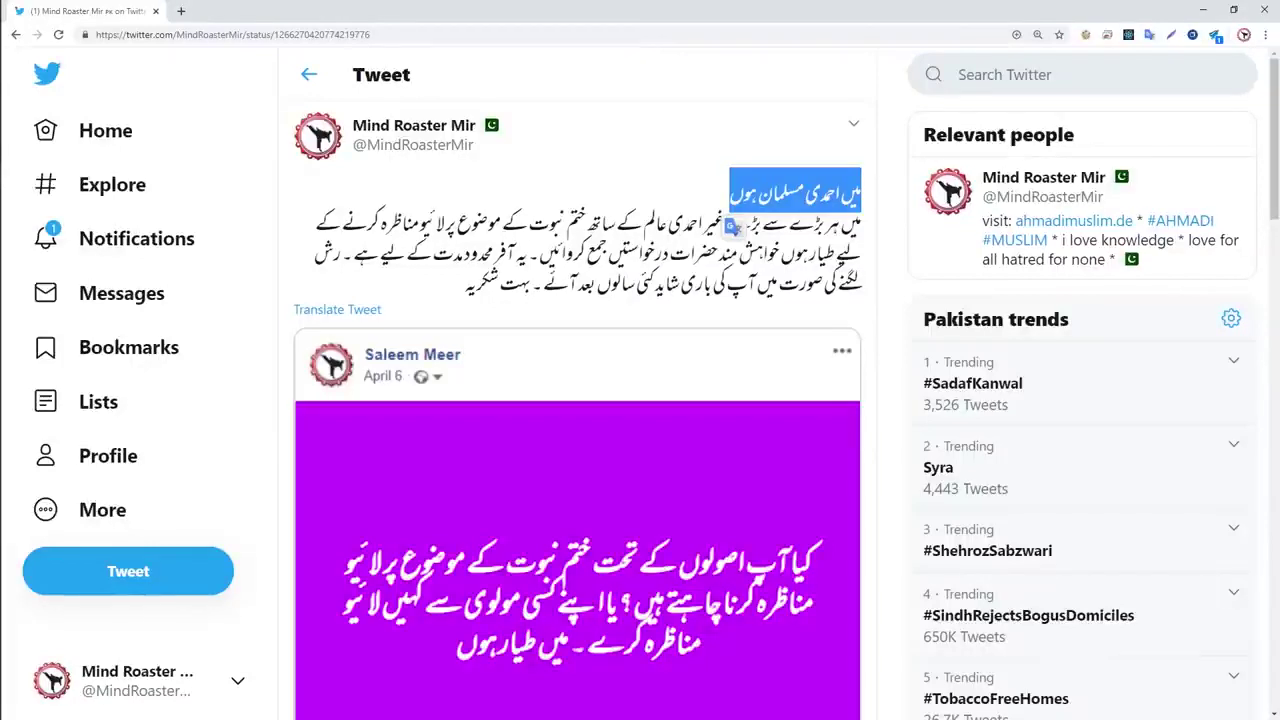
{"action": "left_click", "coordinate": [741, 224]}
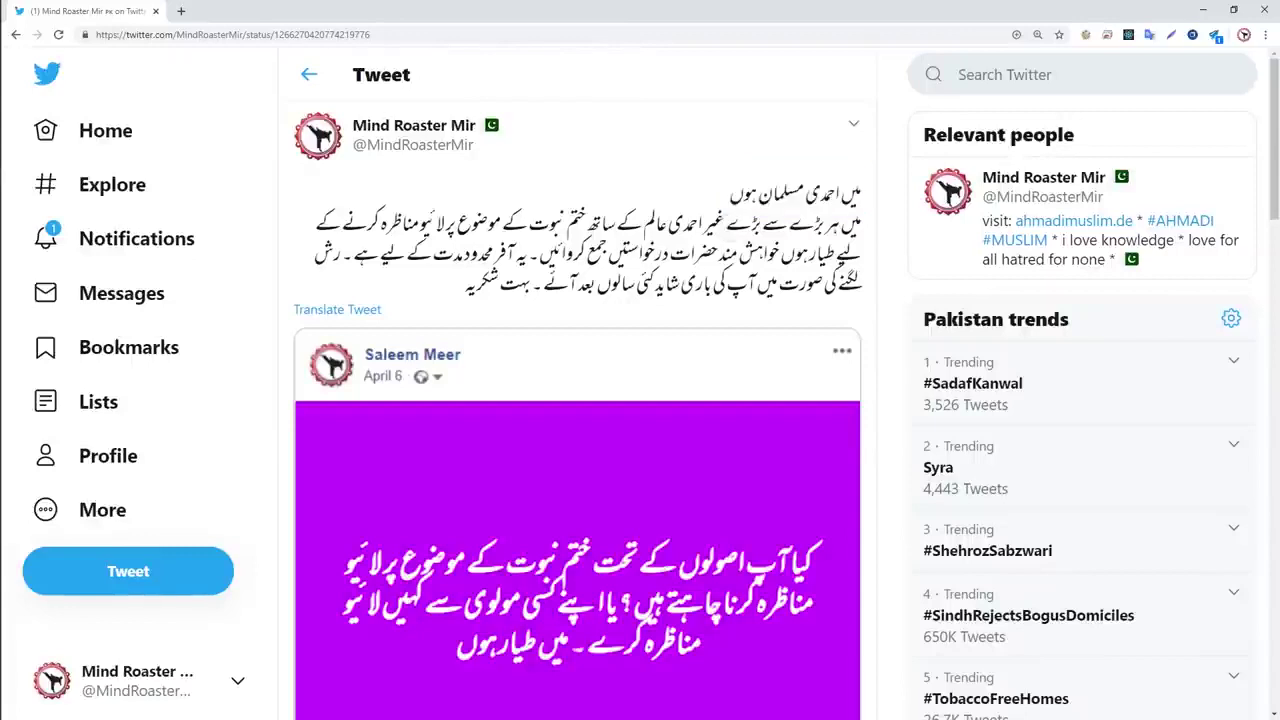
{"action": "left_click_drag", "start_coordinate": [858, 194], "coordinate": [780, 262]}
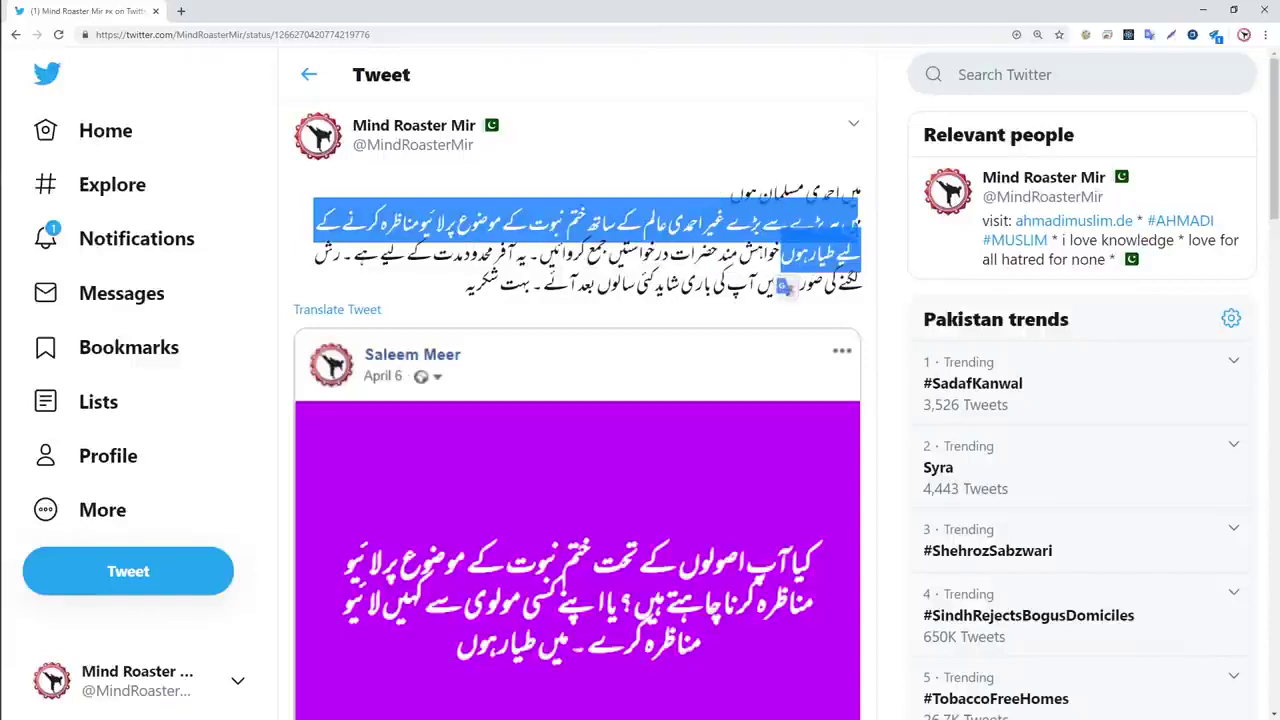